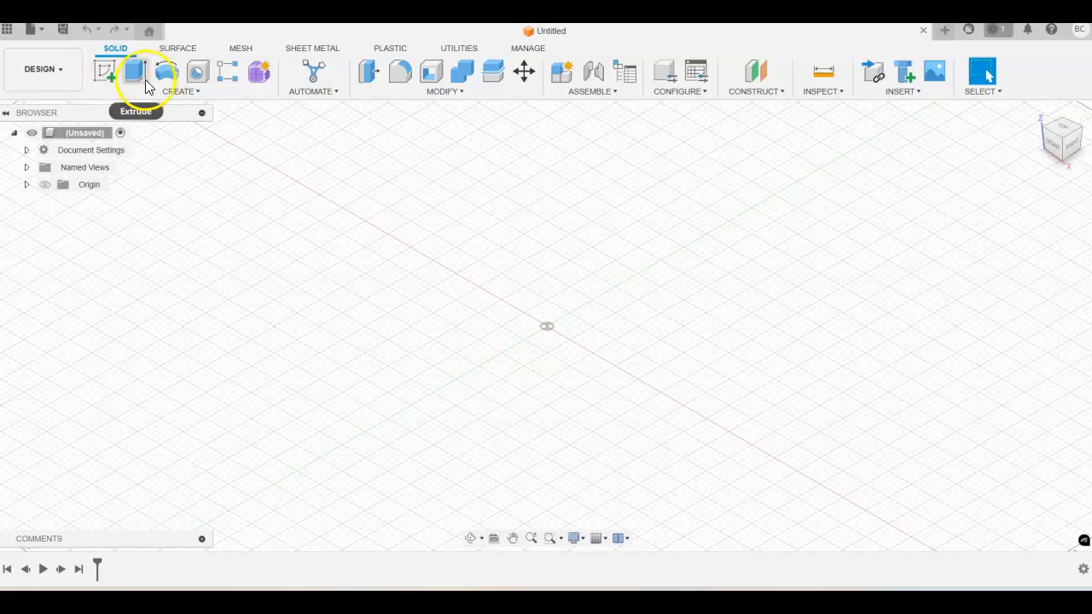
Start a new sketch on the vertical origin plane that faces the Right view.
click(104, 75)
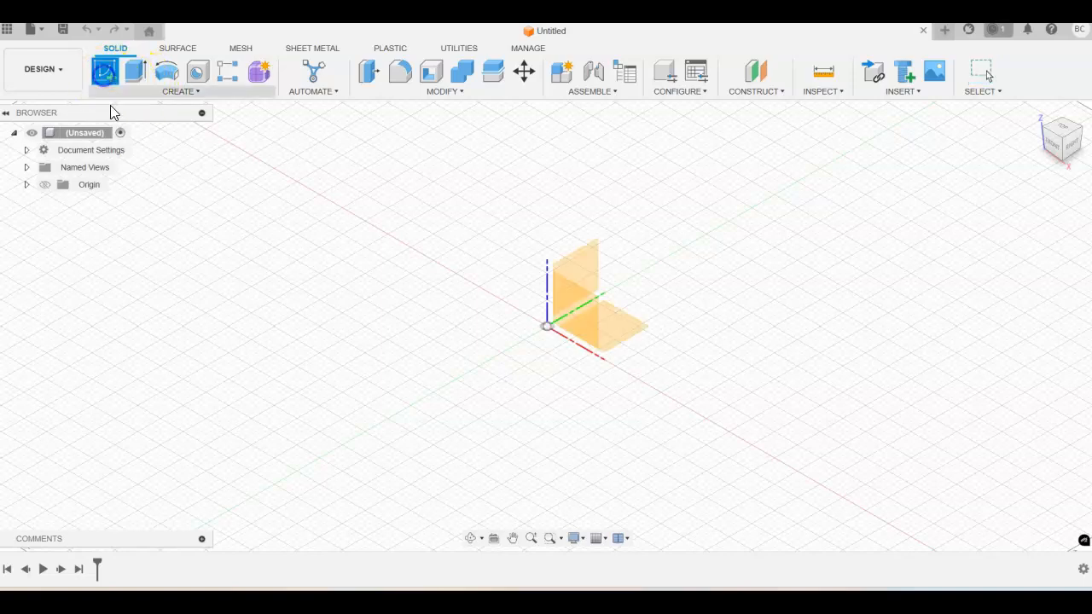
click(1072, 146)
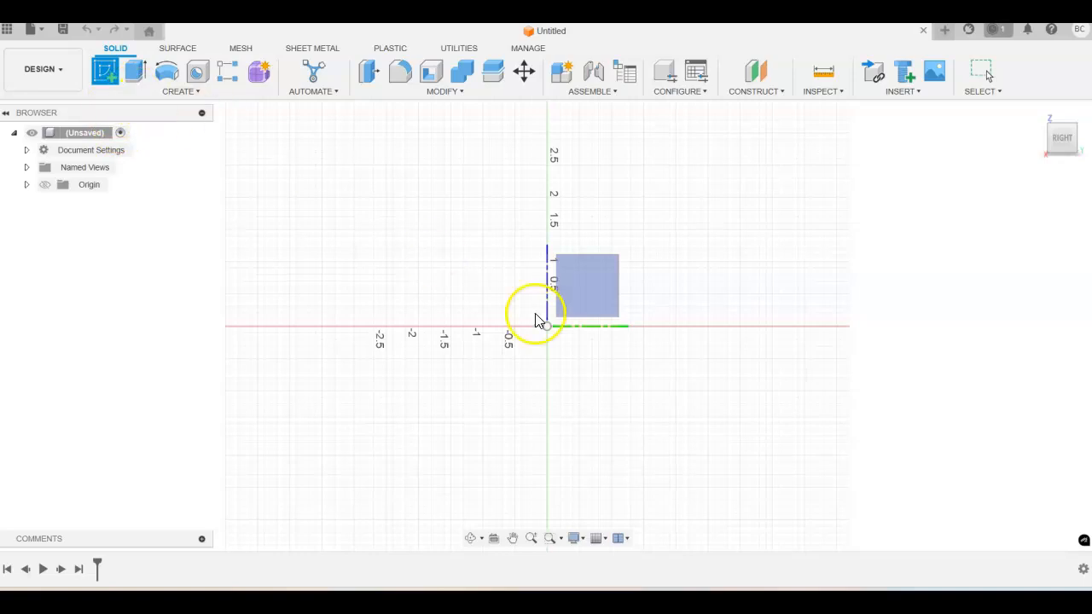
click(592, 295)
mouse_move(743, 256)
middle_down()
mouse_move(610, 262)
mouse_move(617, 273)
middle_up()
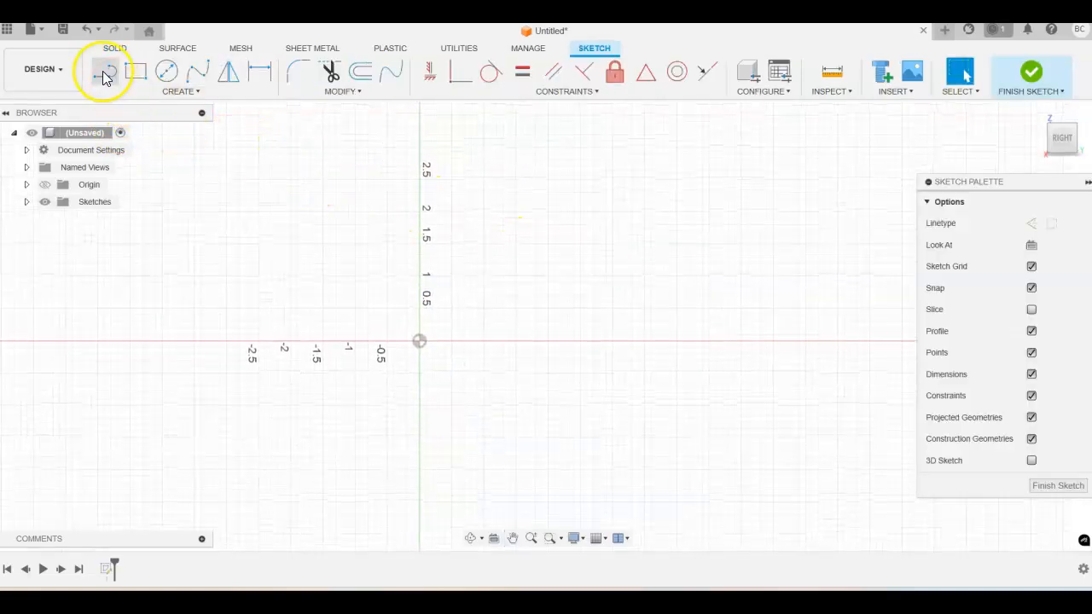
click(104, 73)
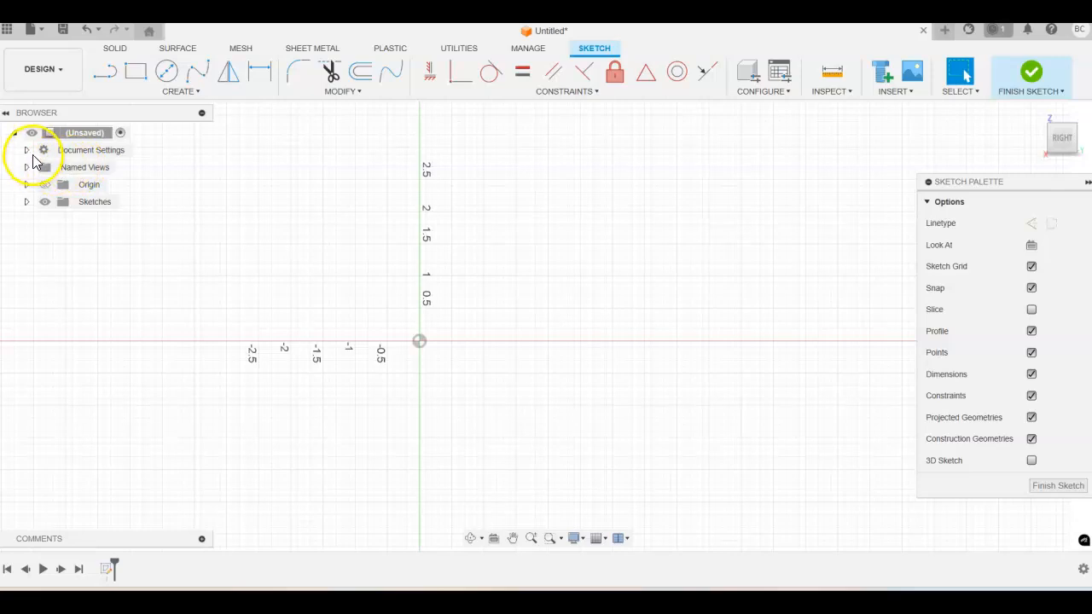
Change the document's unit type to Millimeter.
click(26, 150)
mouse_move(73, 171)
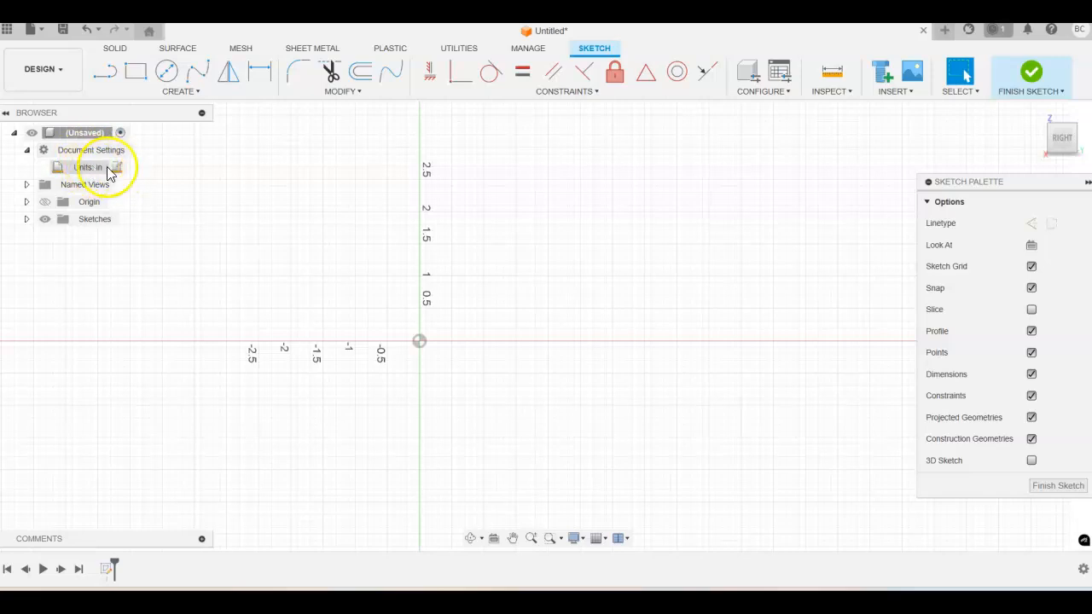
click(117, 167)
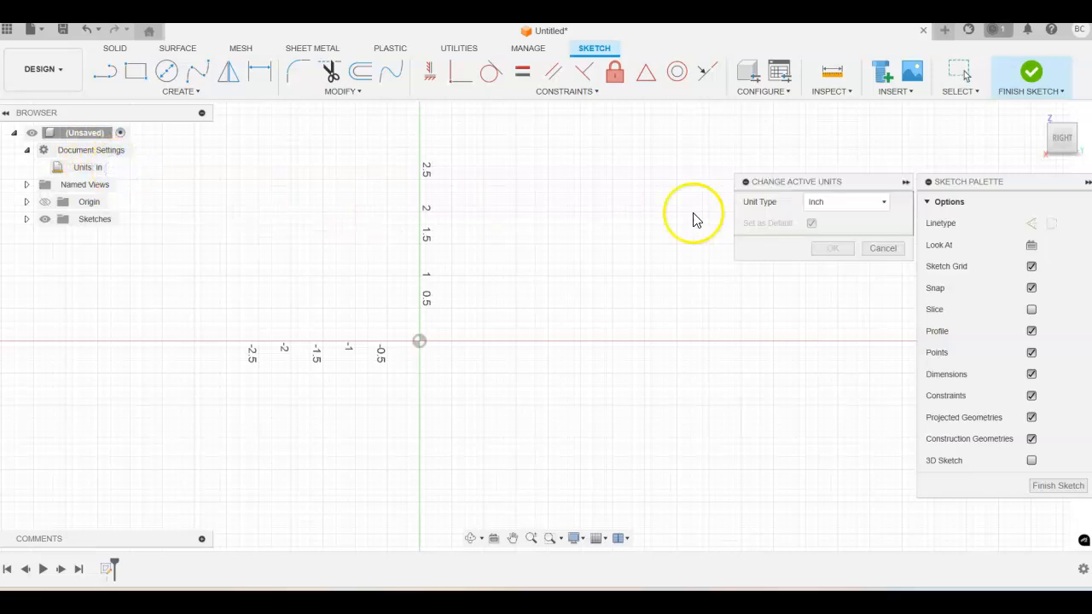
click(884, 202)
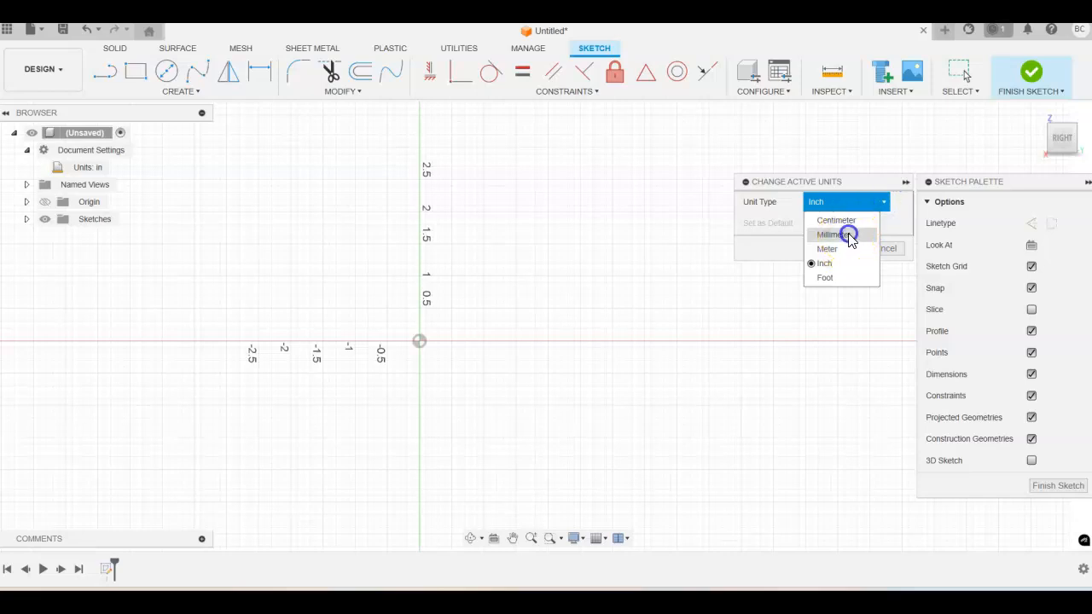
click(845, 235)
click(834, 249)
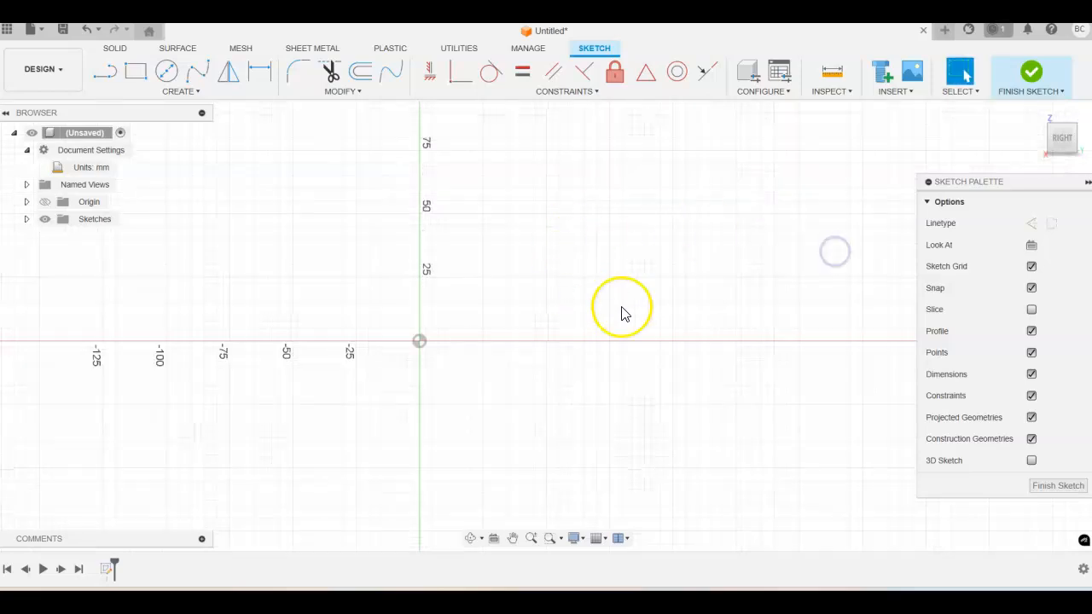
Draw connected lines from the origin for the horizontal base, a right shoulder about 10 mm wide and a right post edge reaching about 50 mm height.
click(105, 71)
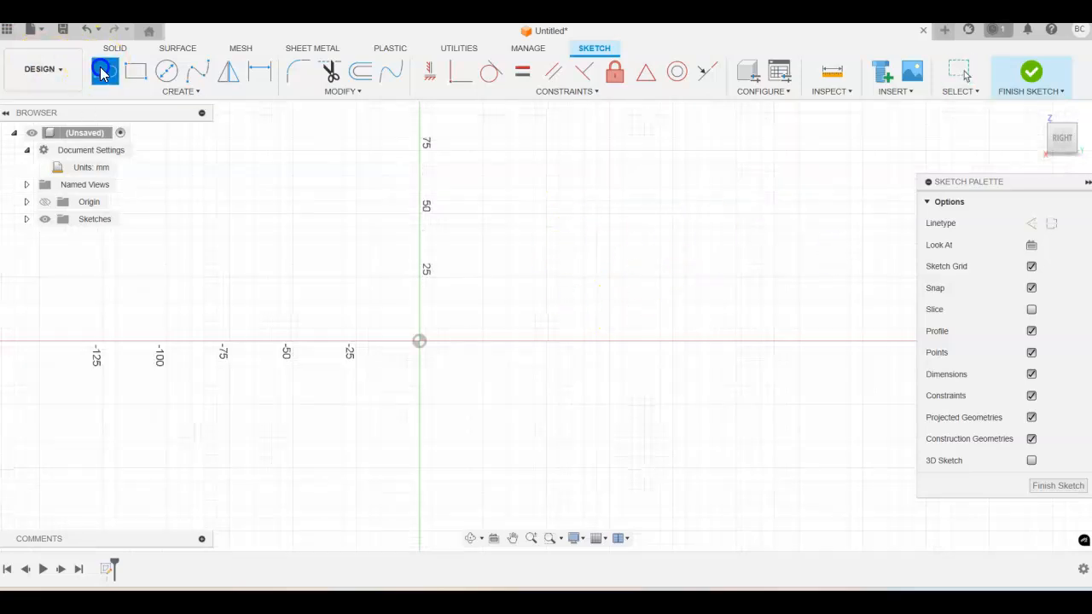
click(420, 342)
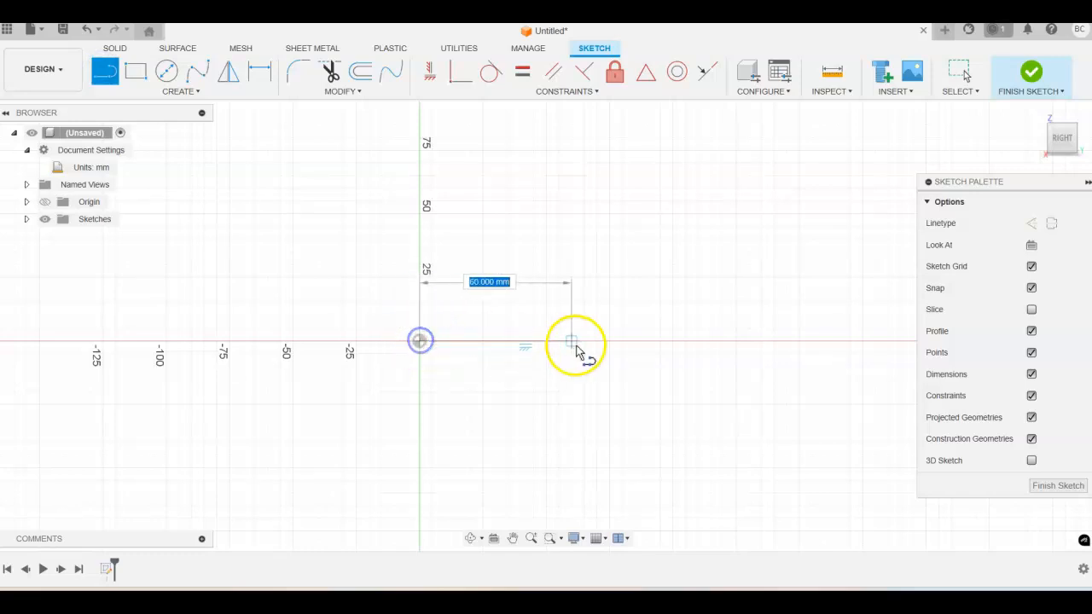
click(584, 342)
click(590, 294)
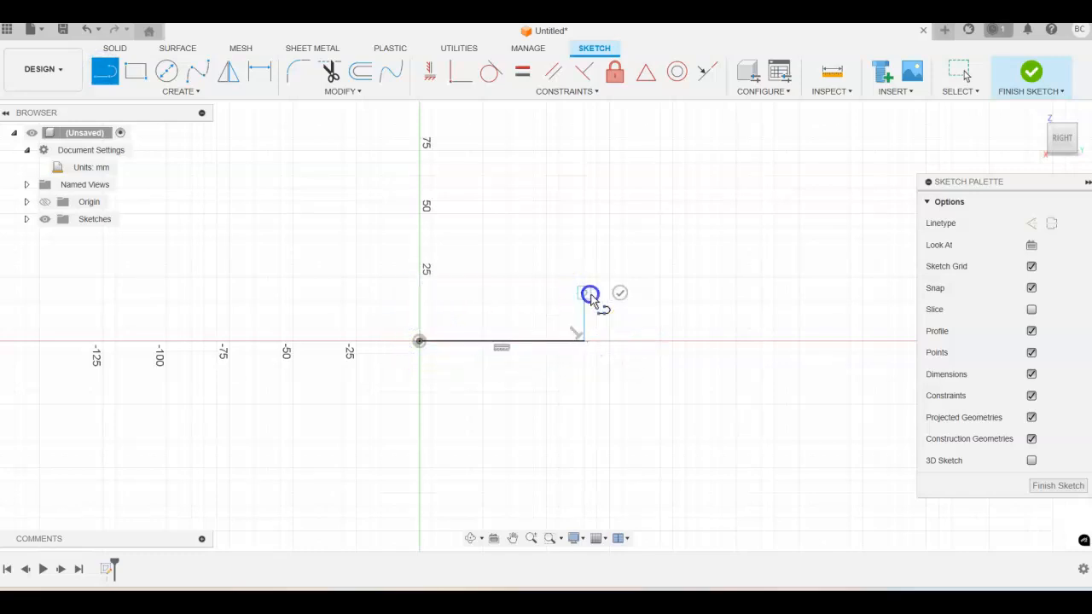
click(563, 293)
click(556, 214)
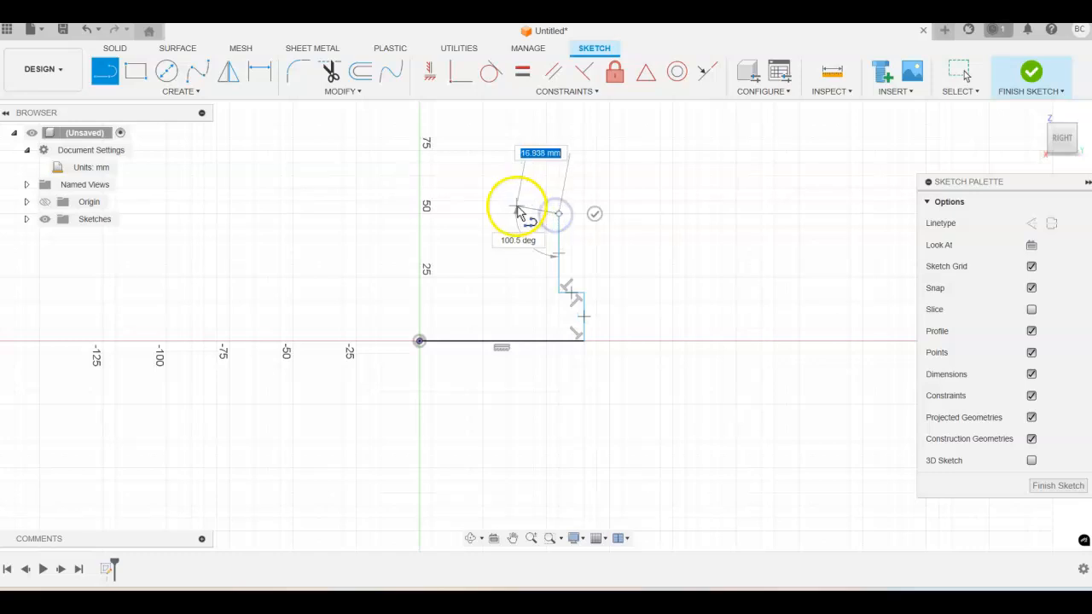
Continue the outline with a right post top about 15 mm wide, a central notch about 20 mm wide, and the left post's top and outer edge.
click(520, 214)
click(523, 267)
click(469, 265)
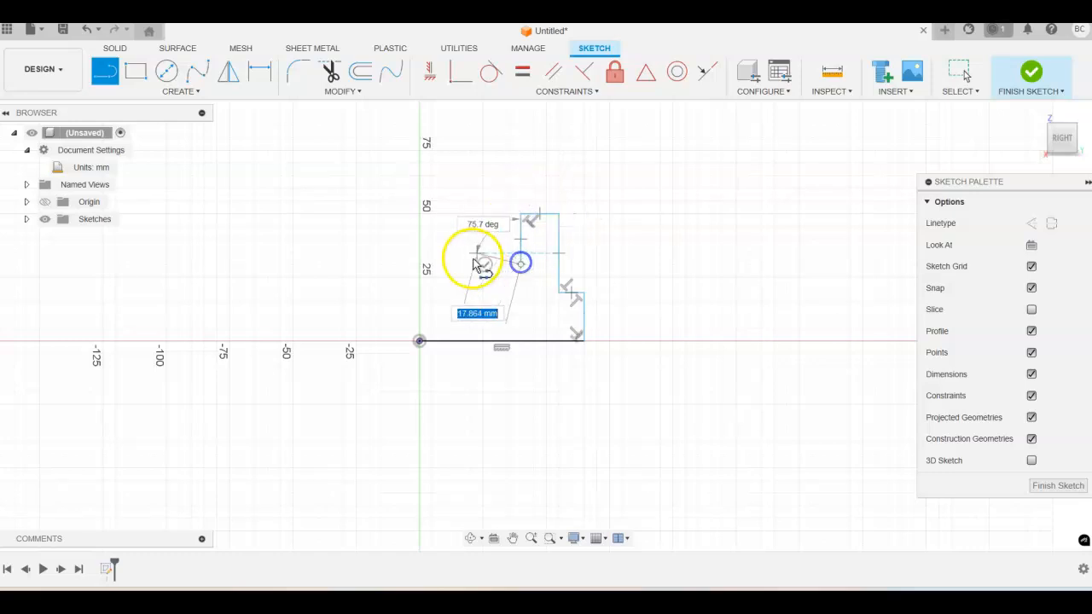
click(470, 215)
click(445, 214)
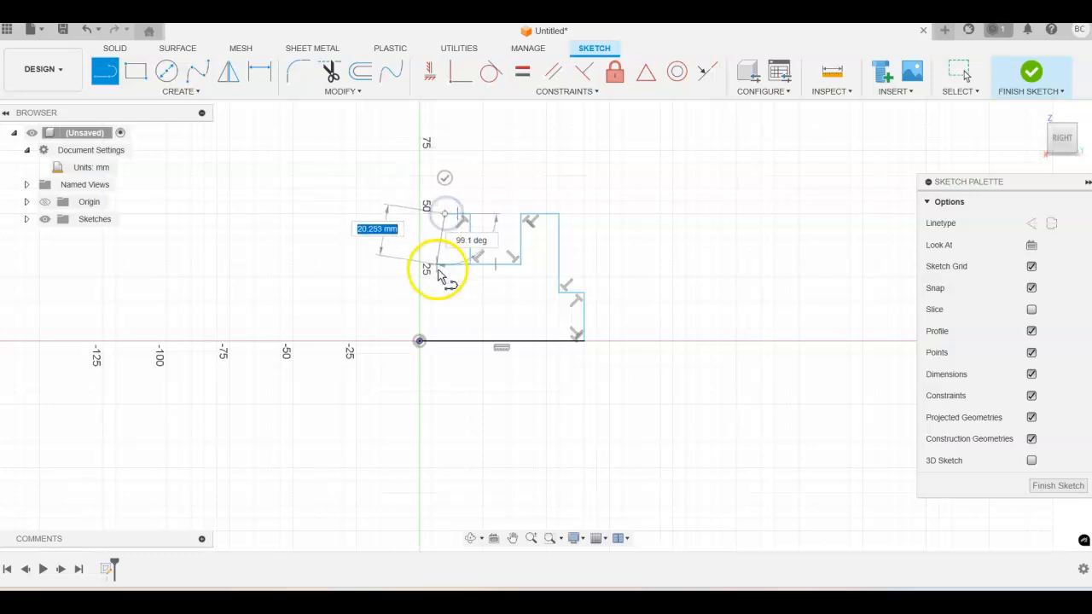
click(415, 297)
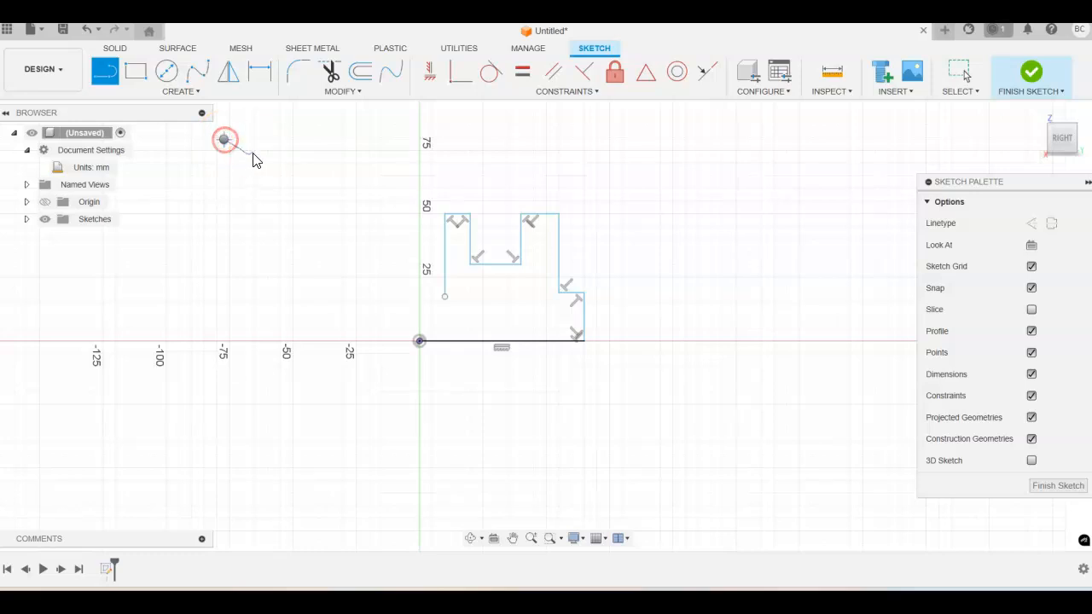
Close the profile with a horizontal left shoulder line and a vertical line down to the origin.
right_click(225, 139)
click(232, 101)
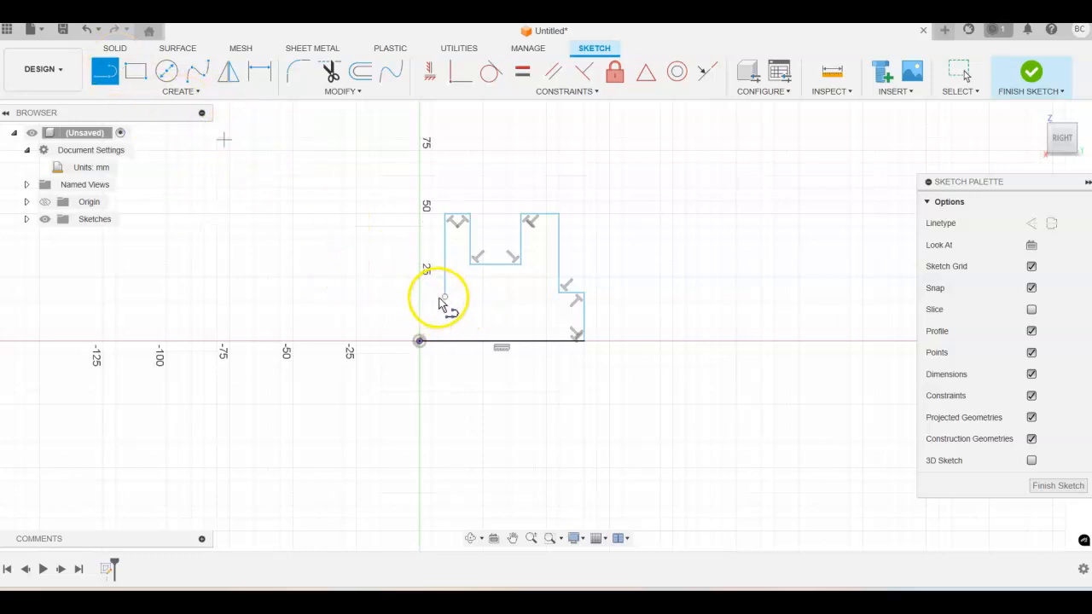
click(445, 297)
click(420, 296)
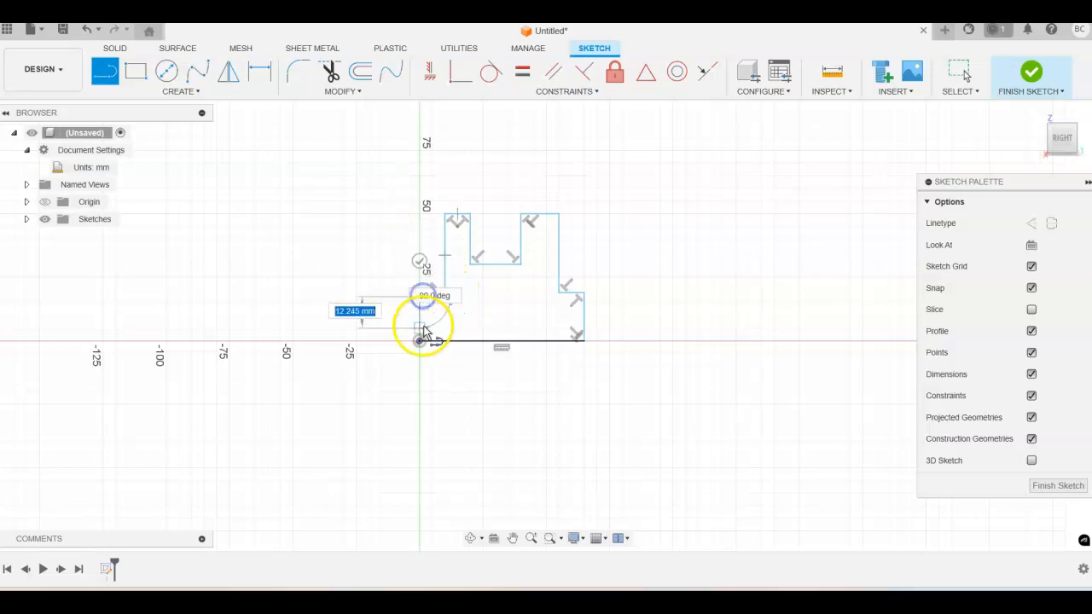
click(419, 341)
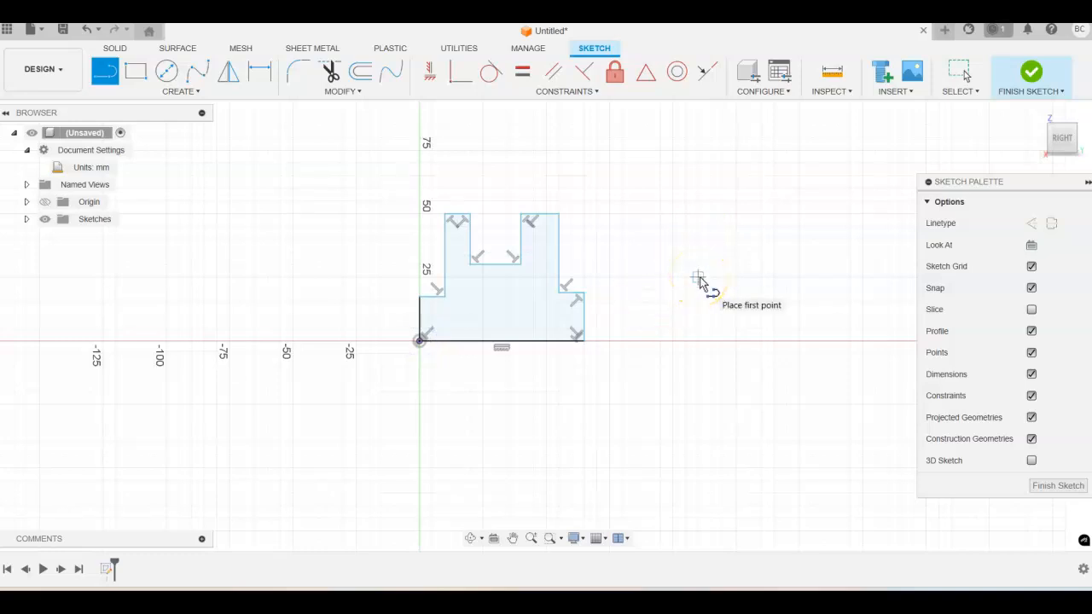
click(664, 273)
key(Escape)
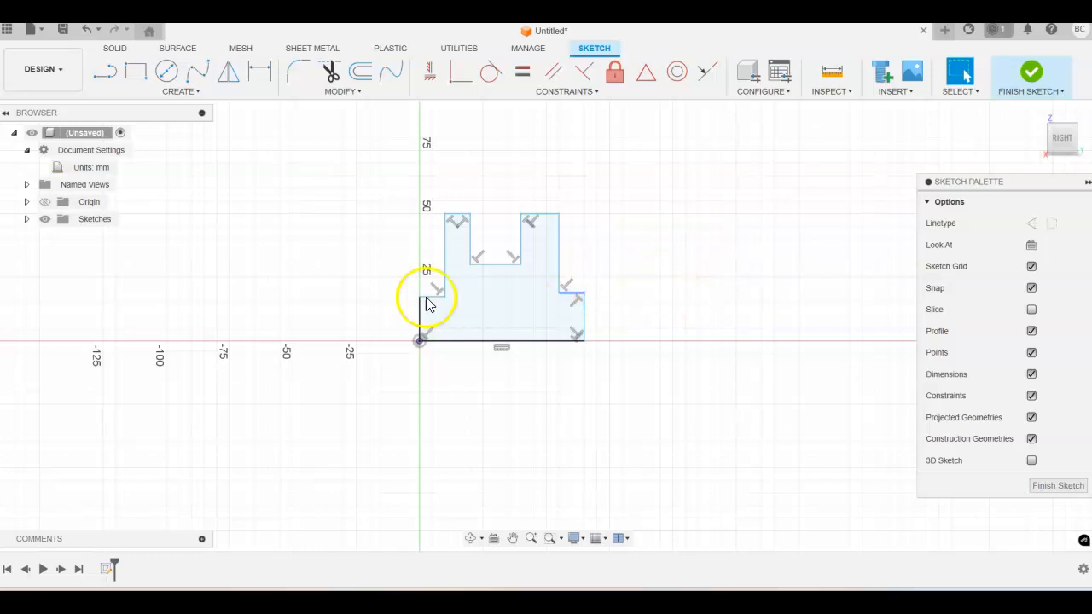
Apply a collinear constraint between the top edges of the right and left shoulders.
scroll(504, 333, down, 2)
scroll(507, 331, up, 2)
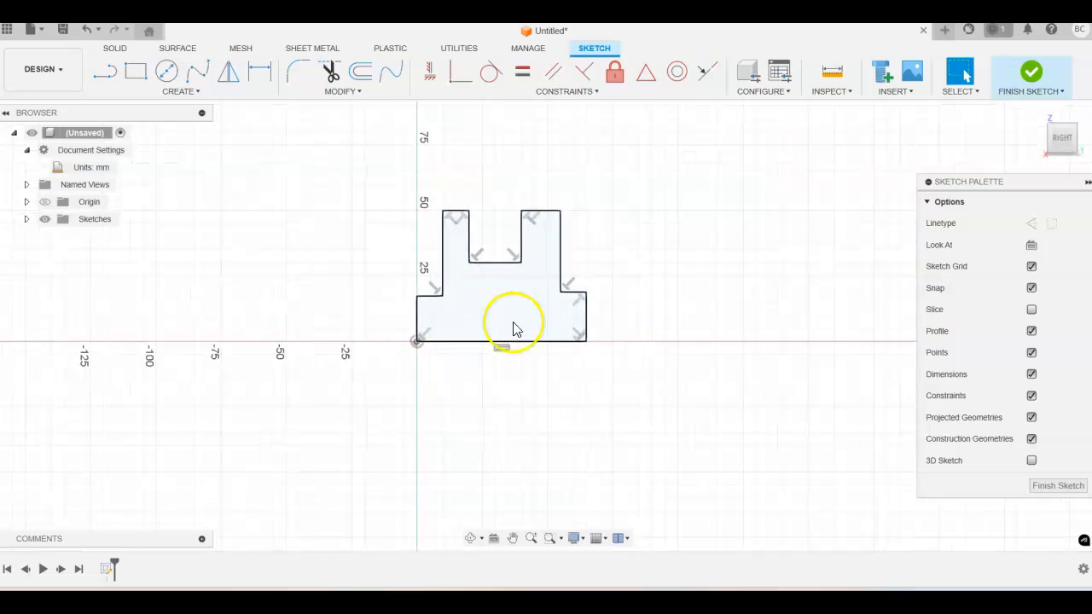
scroll(435, 307, up, 1)
scroll(435, 304, up, 1)
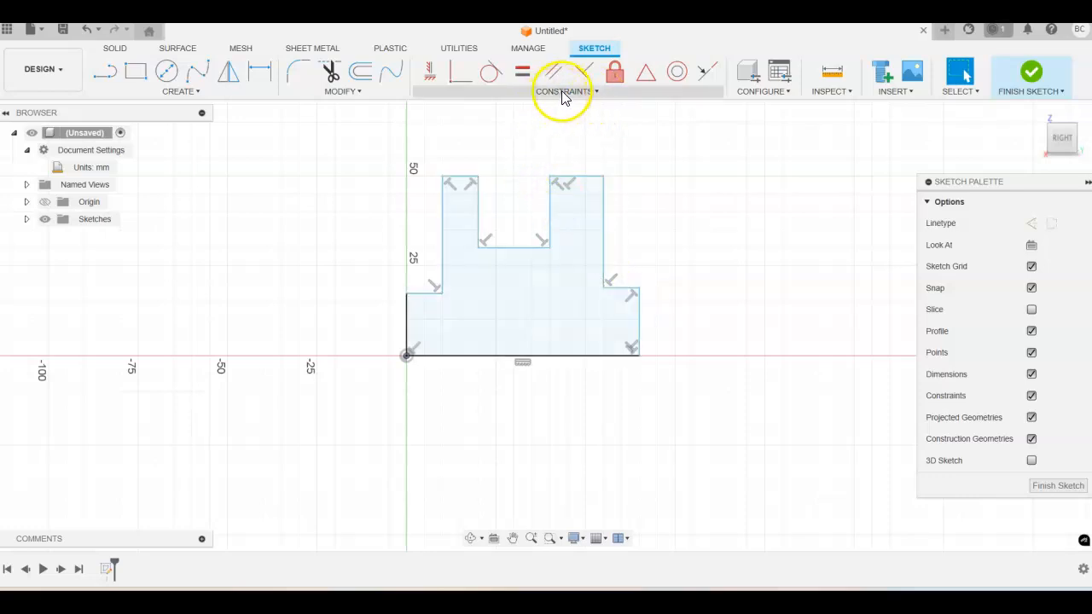
click(711, 75)
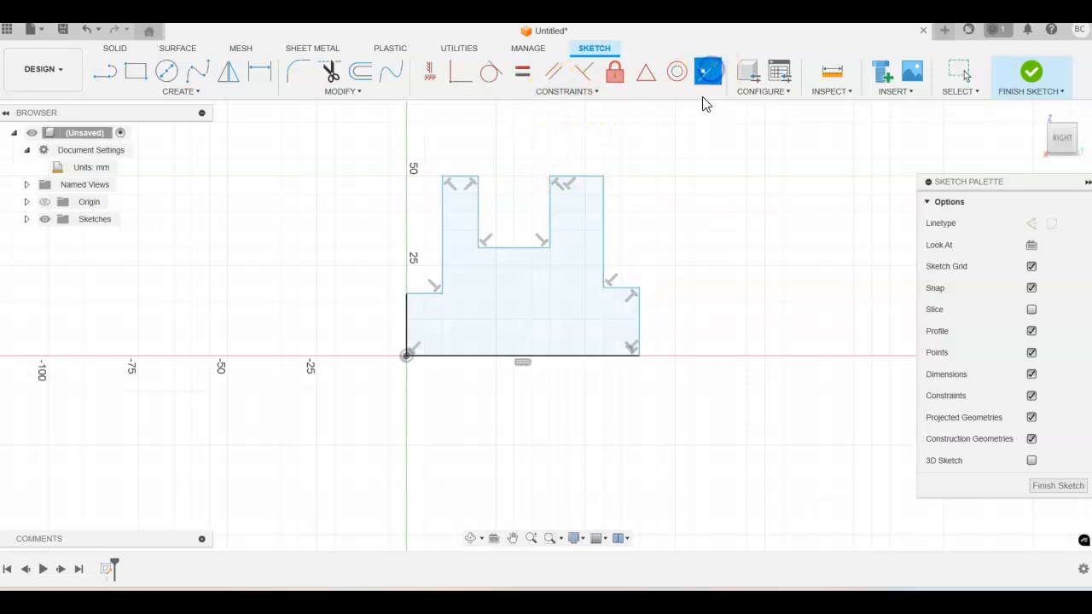
click(622, 290)
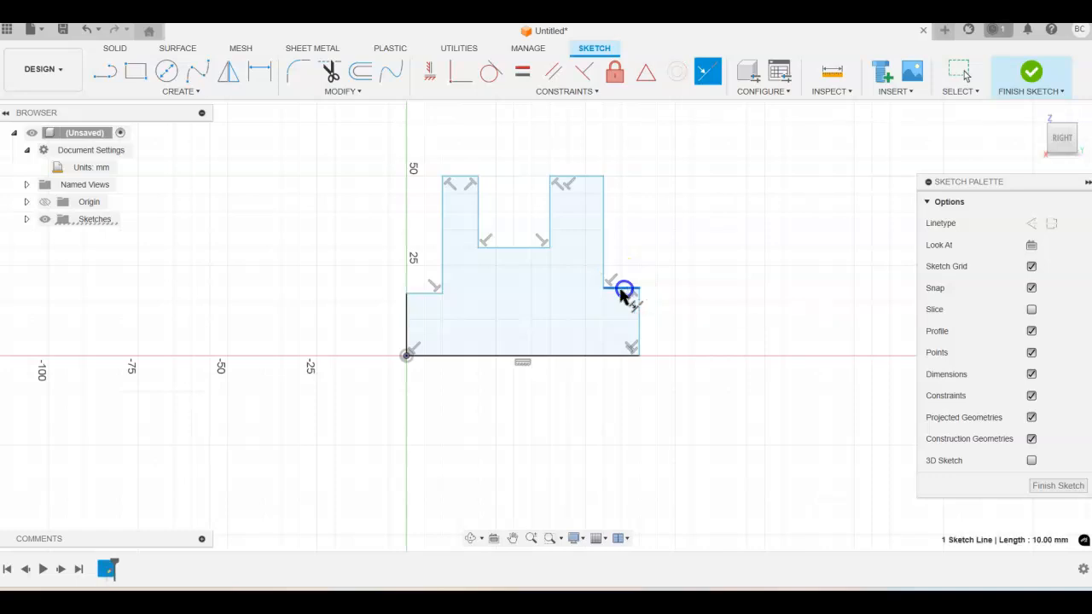
click(424, 294)
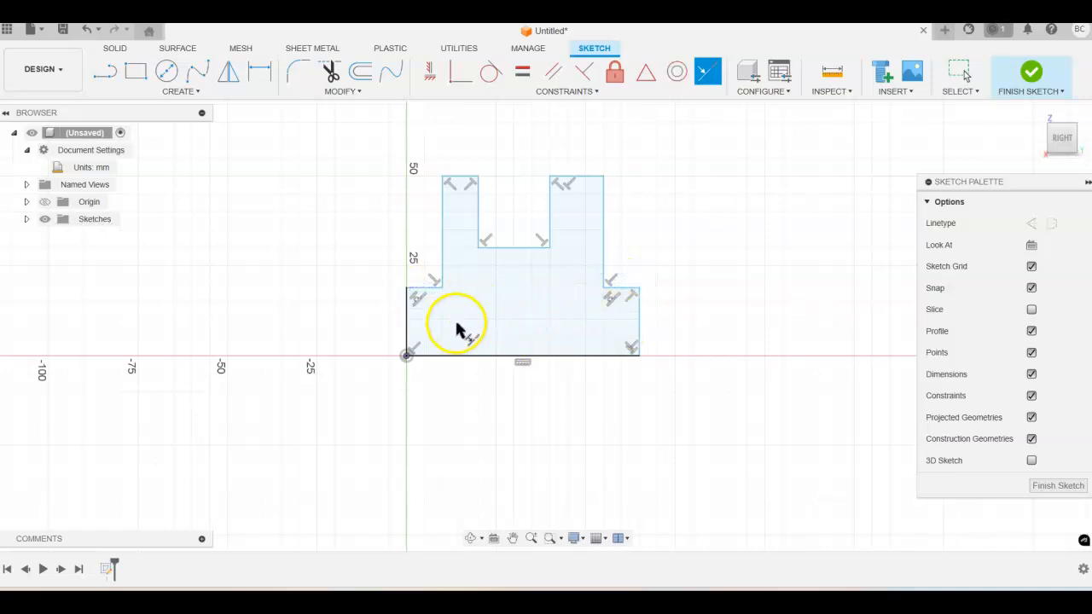
Dimension the left shoulder's vertical edge and set its height to 10 mm.
click(261, 86)
click(409, 331)
click(344, 332)
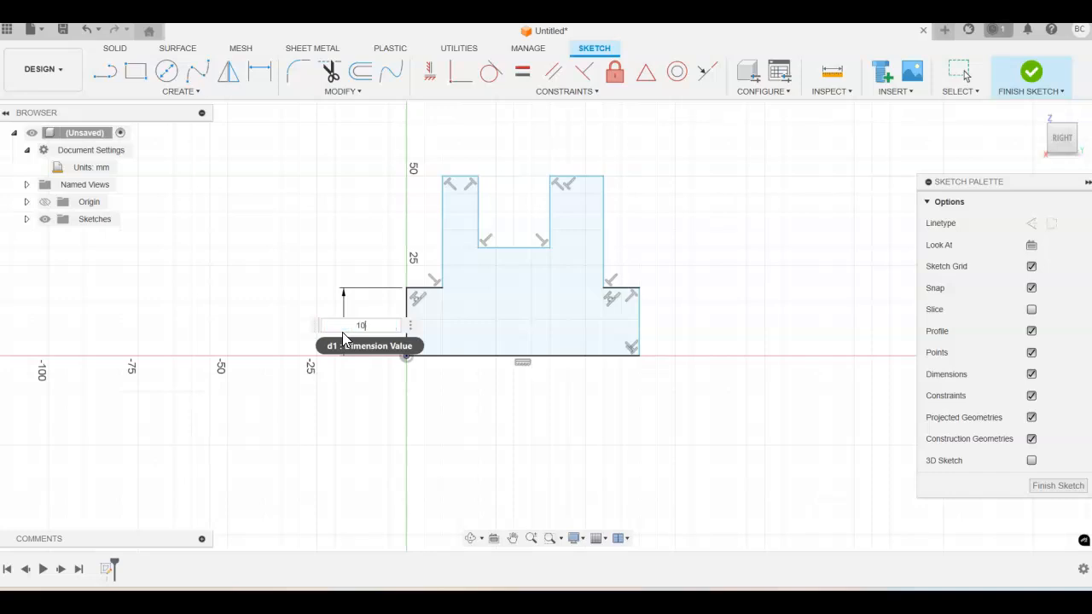
text(10)
key(Return)
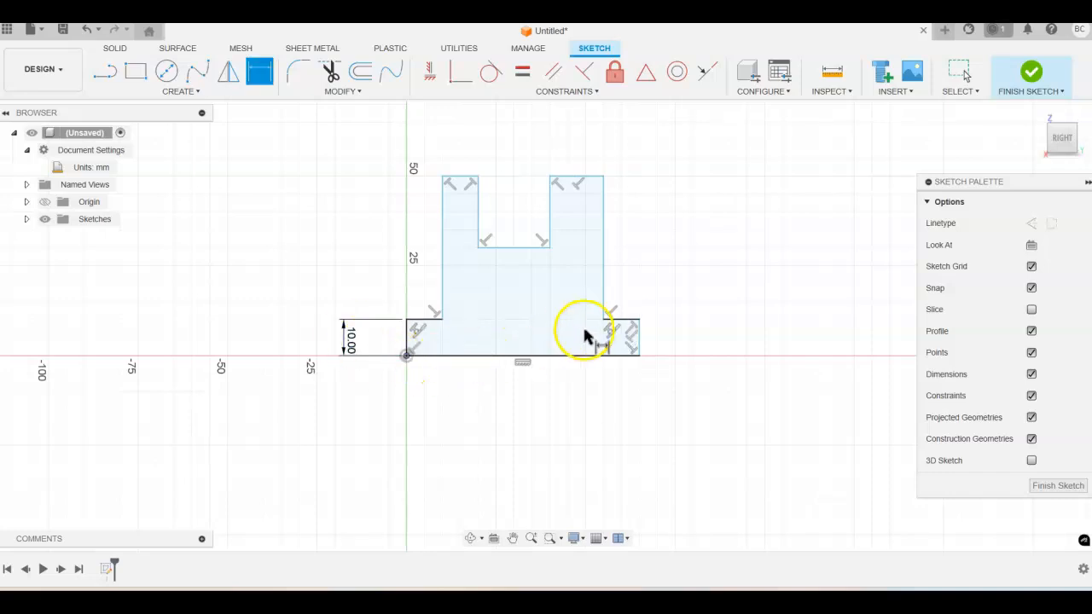
Dimension the distance from the base line to the notch floor as 30 mm.
click(504, 249)
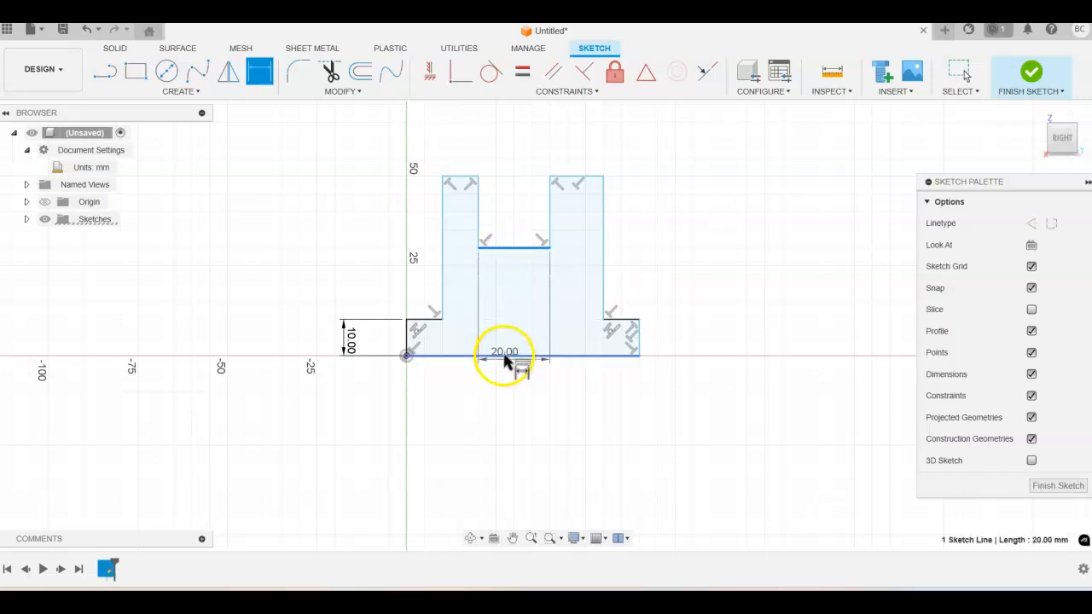
click(458, 356)
click(300, 308)
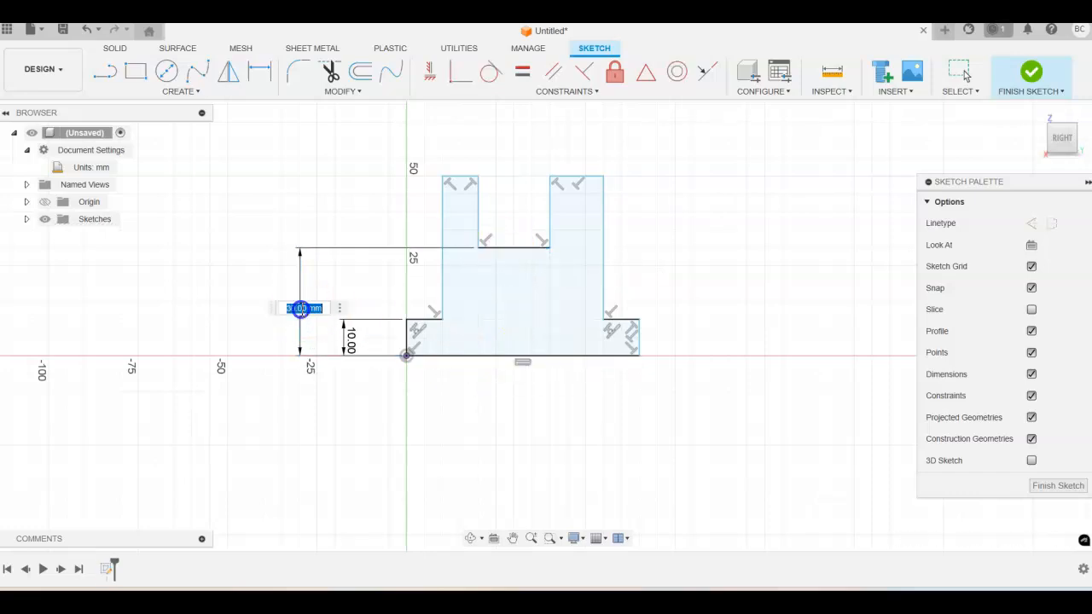
text(30)
key(Return)
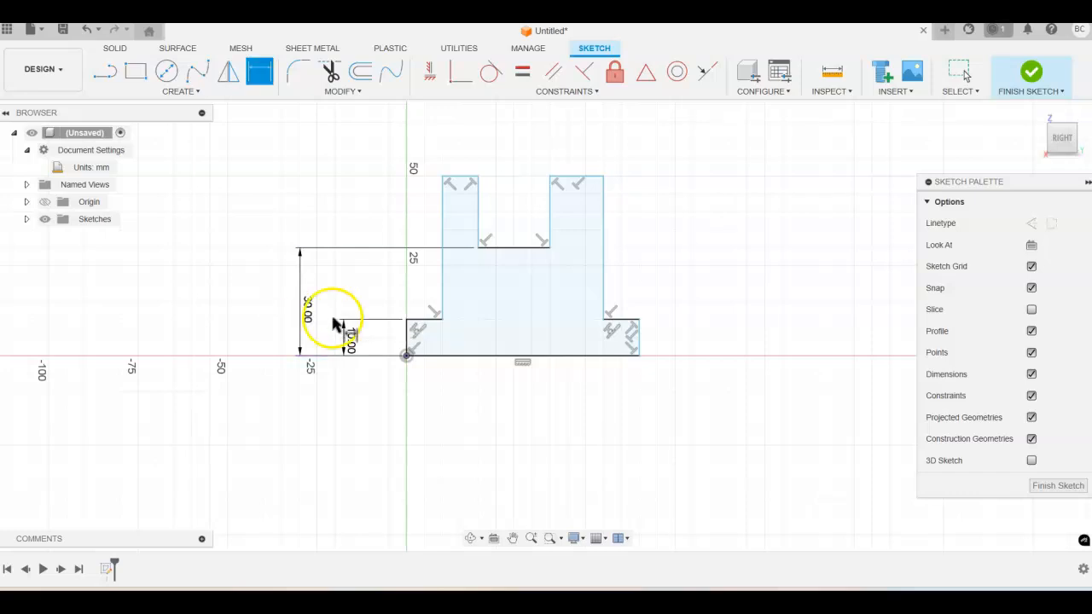
Dimension the distance from the base line to the top of the left post as 50 mm.
click(458, 179)
click(460, 356)
click(246, 299)
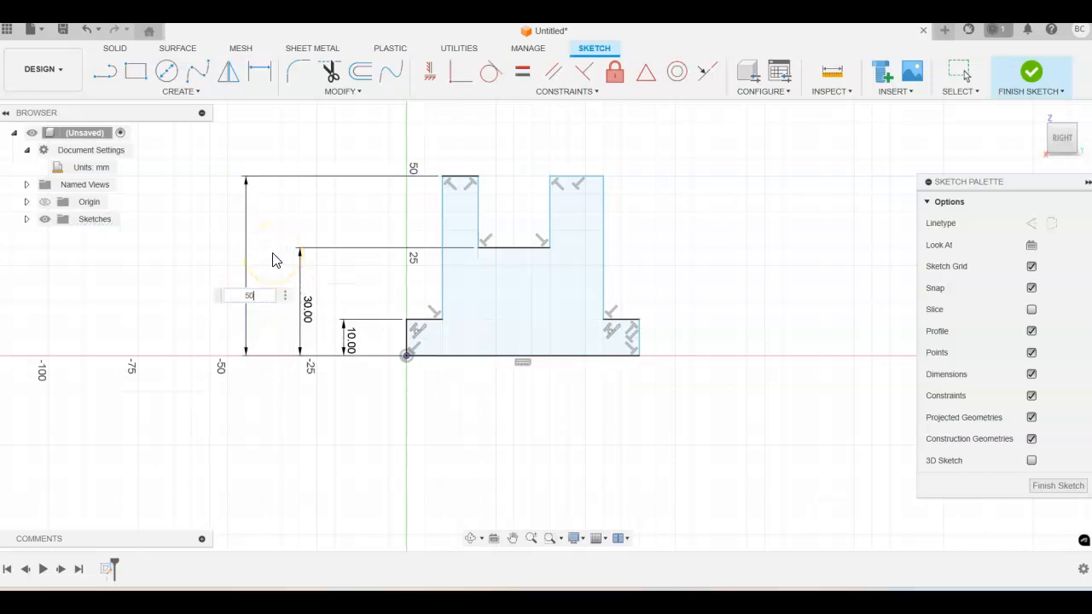
key(Return)
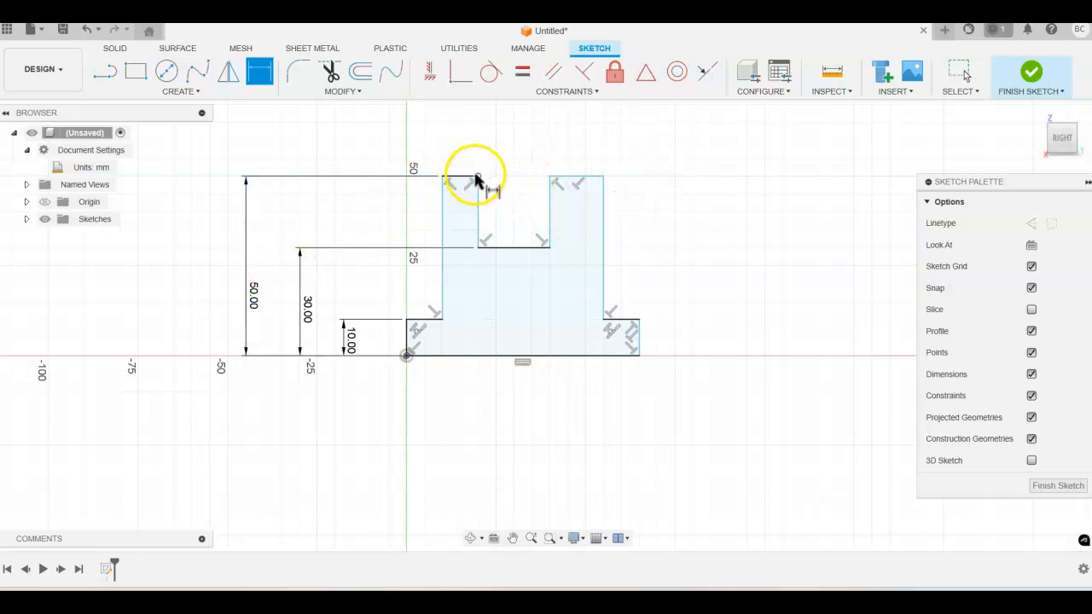
Dimension the distance from the base line to the top of the right post as 60 mm.
click(570, 178)
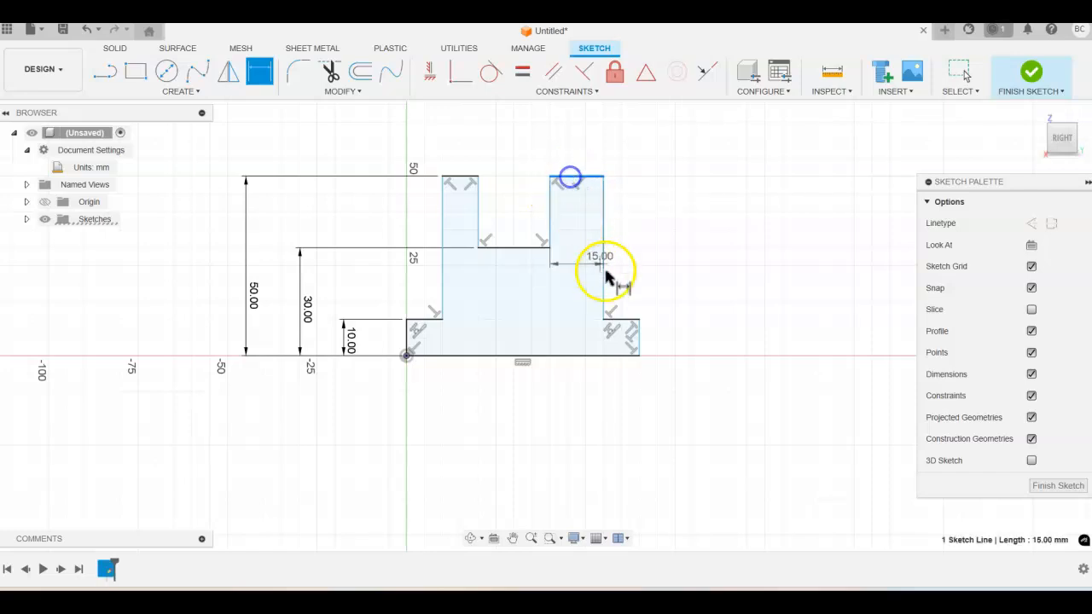
click(580, 357)
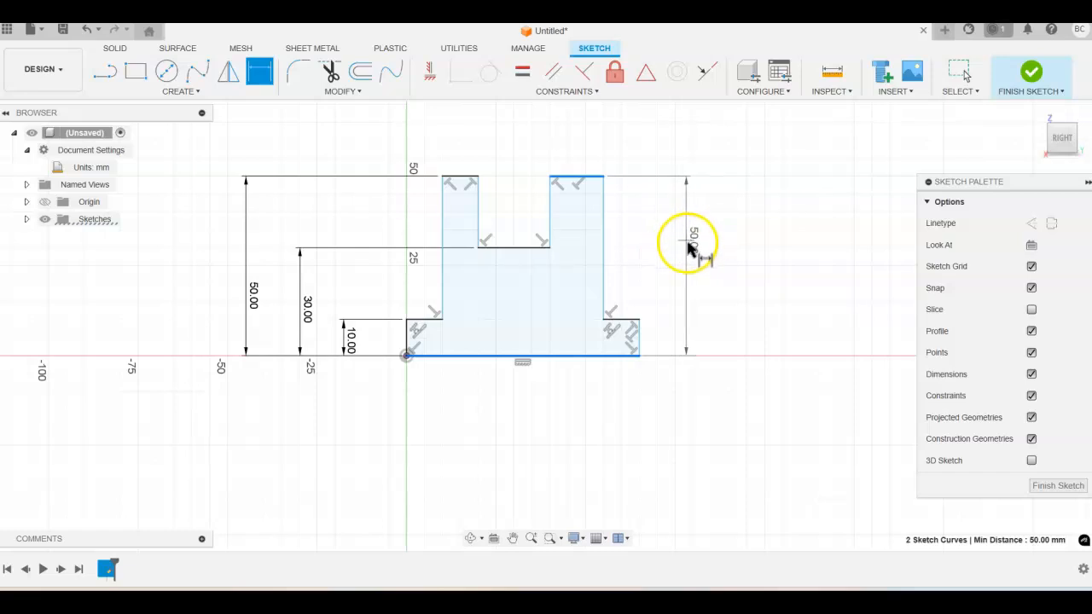
click(672, 260)
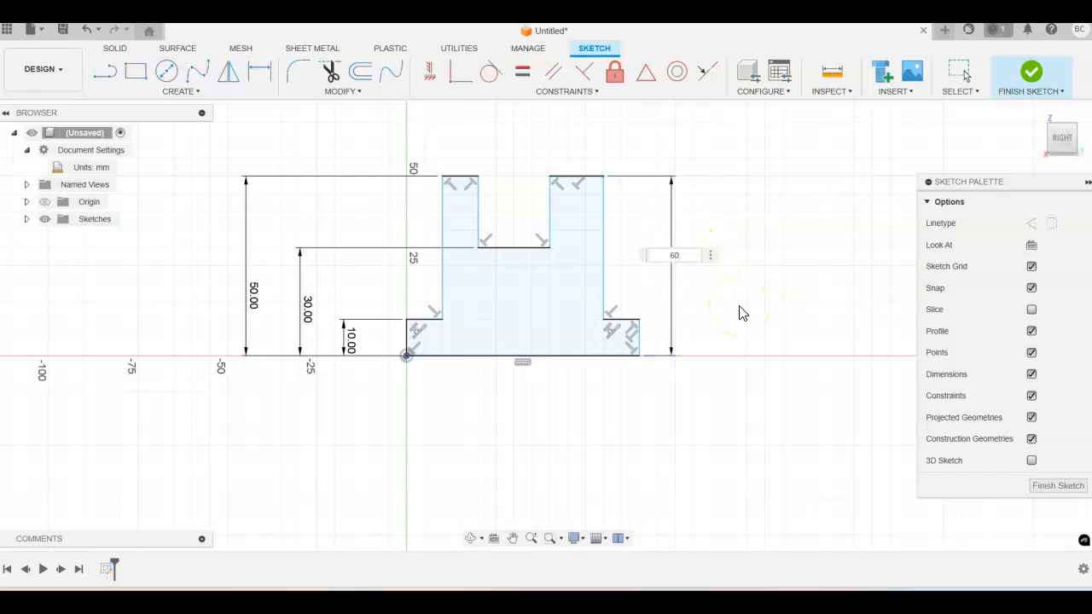
text(60)
key(Return)
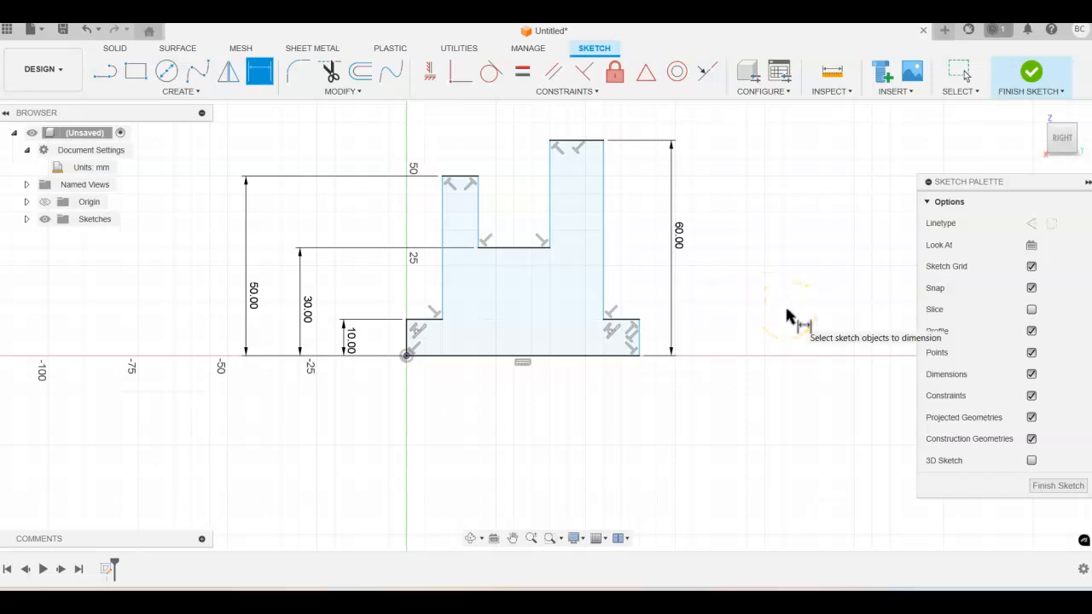
Delete the 60 mm height dimension of the right post.
key(Escape)
click(680, 237)
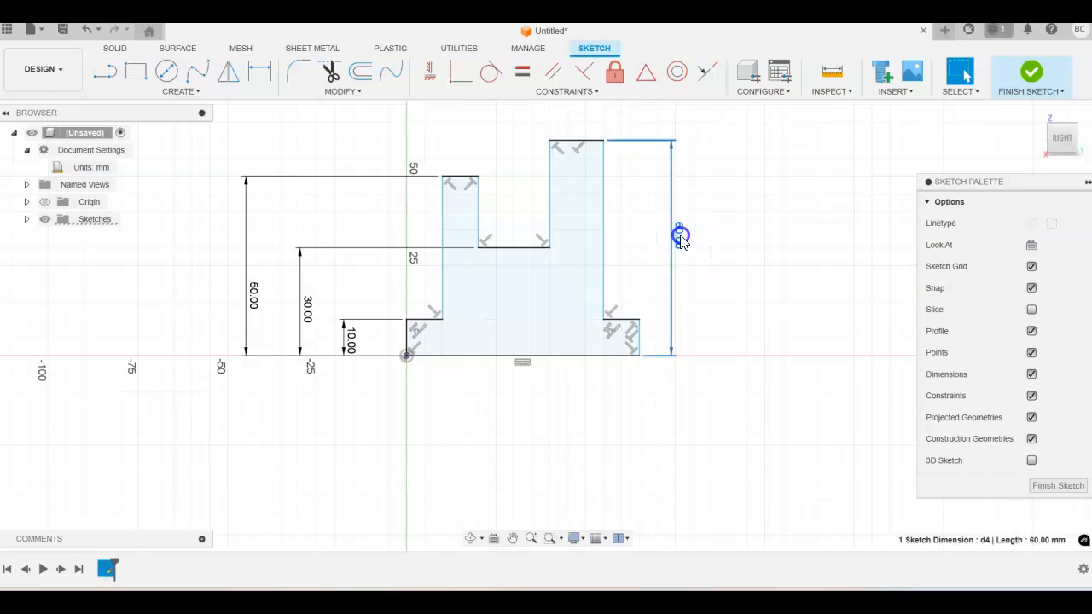
key(Delete)
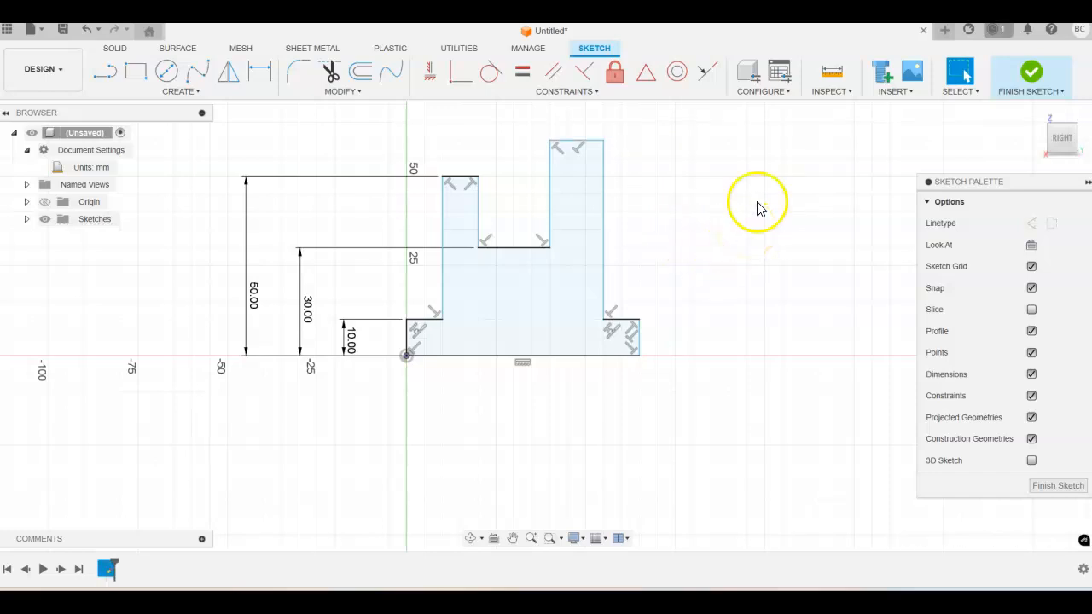
Make the top edges of the right and left posts collinear.
click(711, 75)
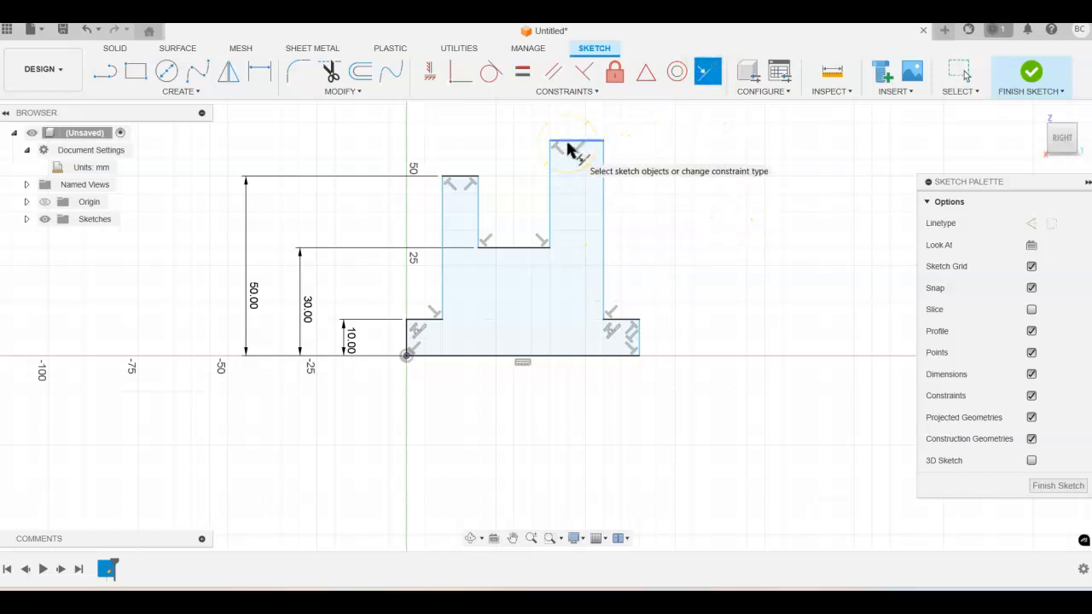
click(567, 142)
click(454, 177)
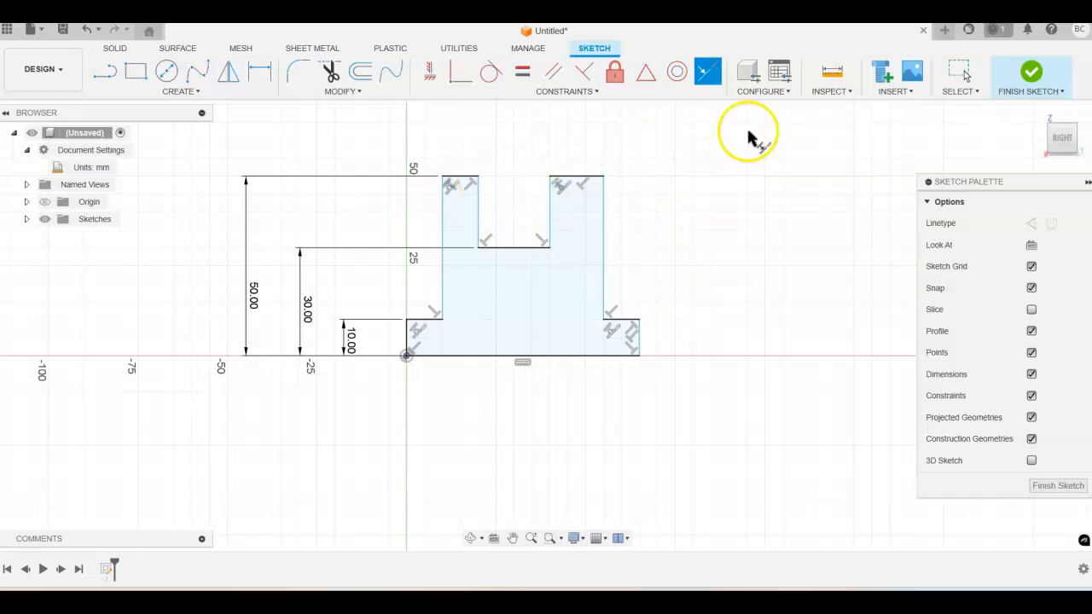
Dimension the distance from the base's right outer edge to the right post's outer edge as 10 mm.
click(264, 79)
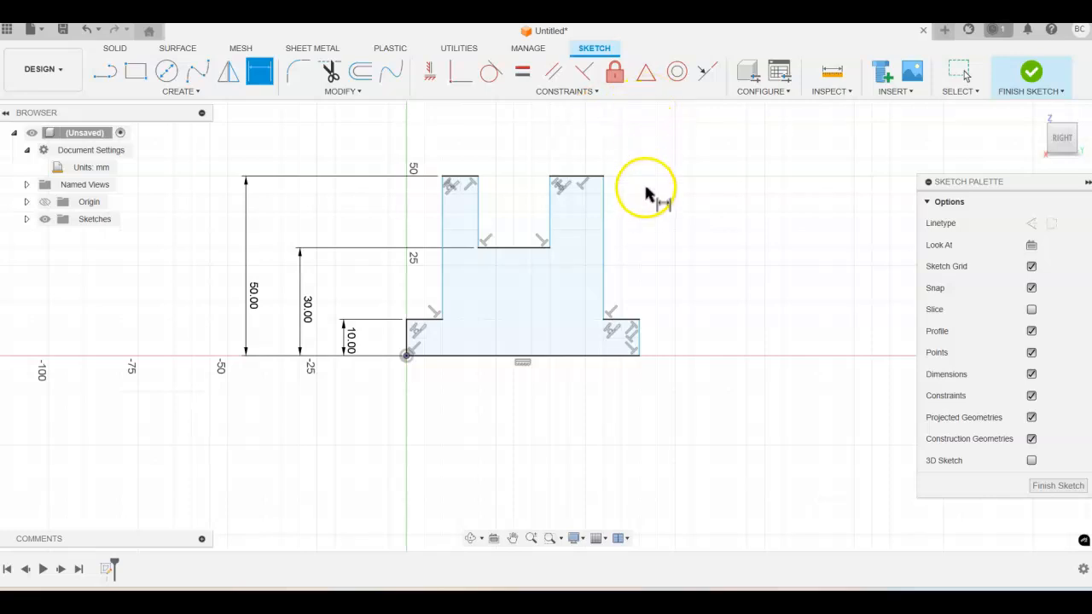
click(640, 341)
click(605, 252)
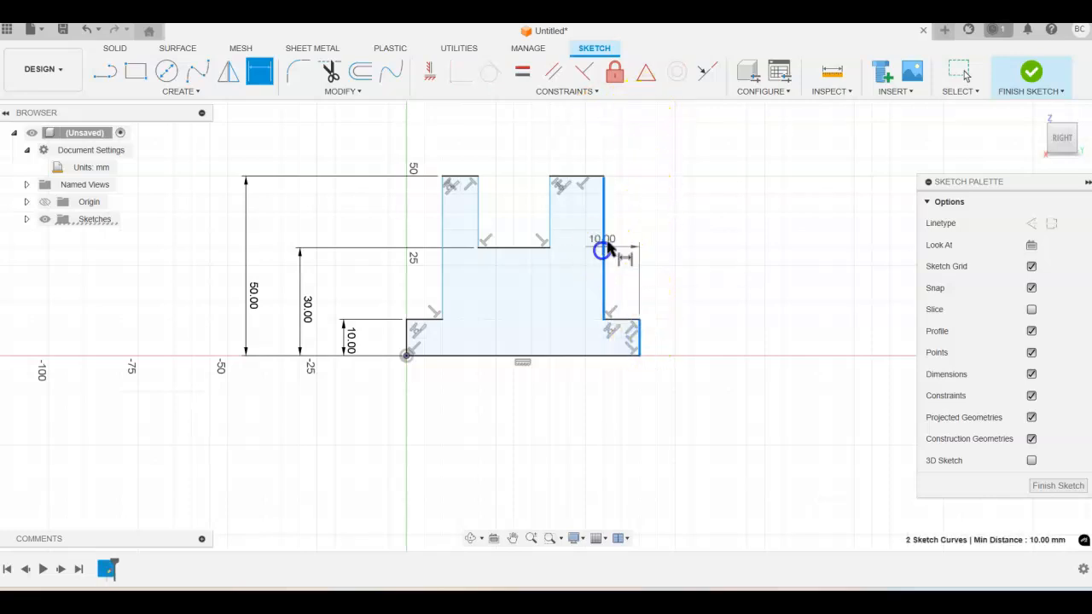
click(623, 142)
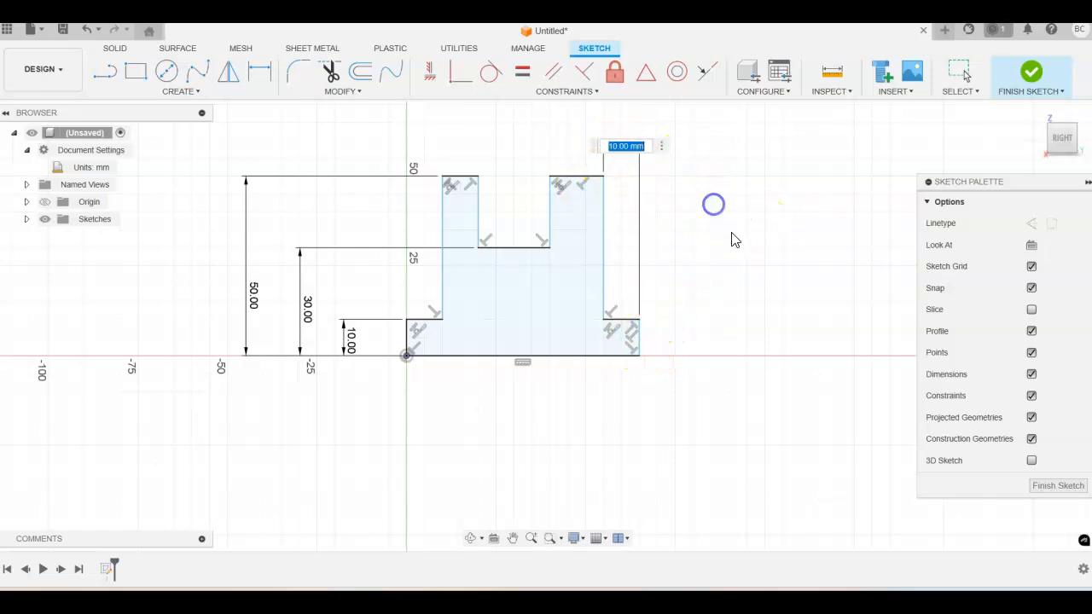
key(Return)
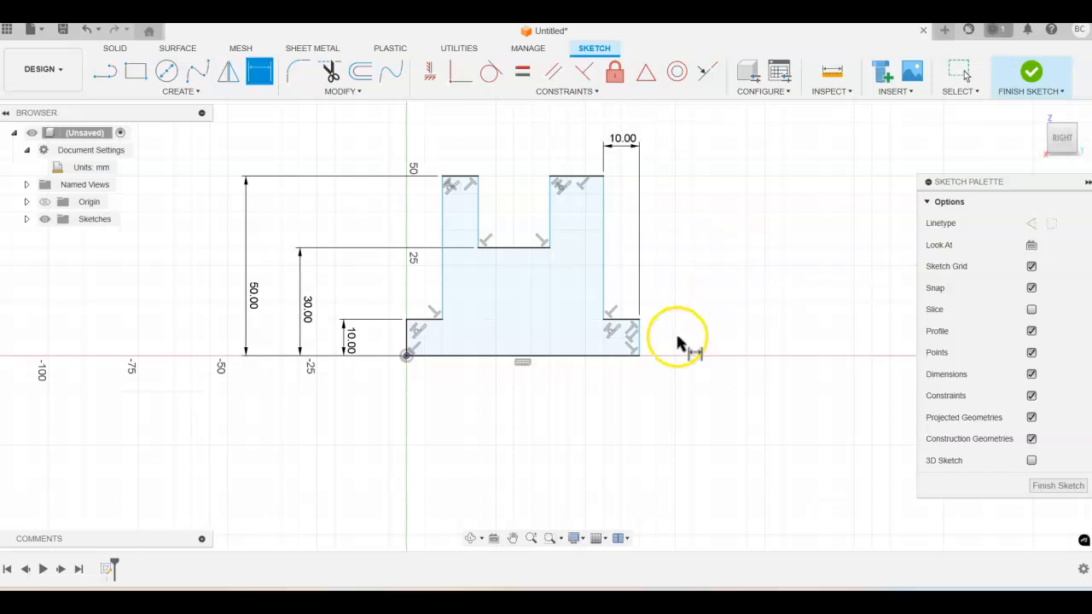
Dimension the distance from the base's right outer edge to the right post's inner edge as 20 mm.
click(641, 346)
click(552, 208)
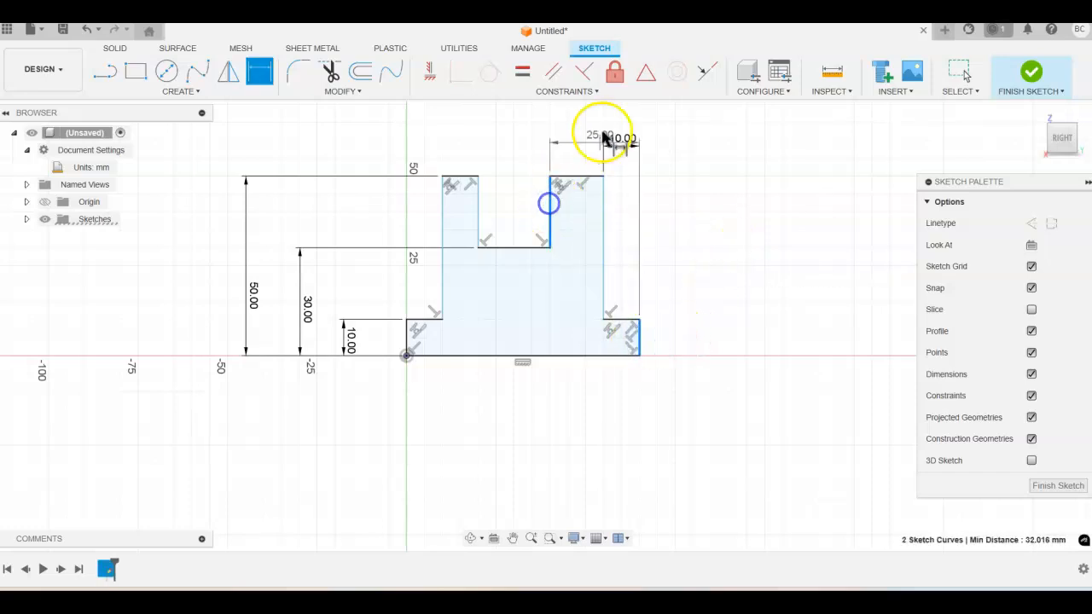
click(585, 124)
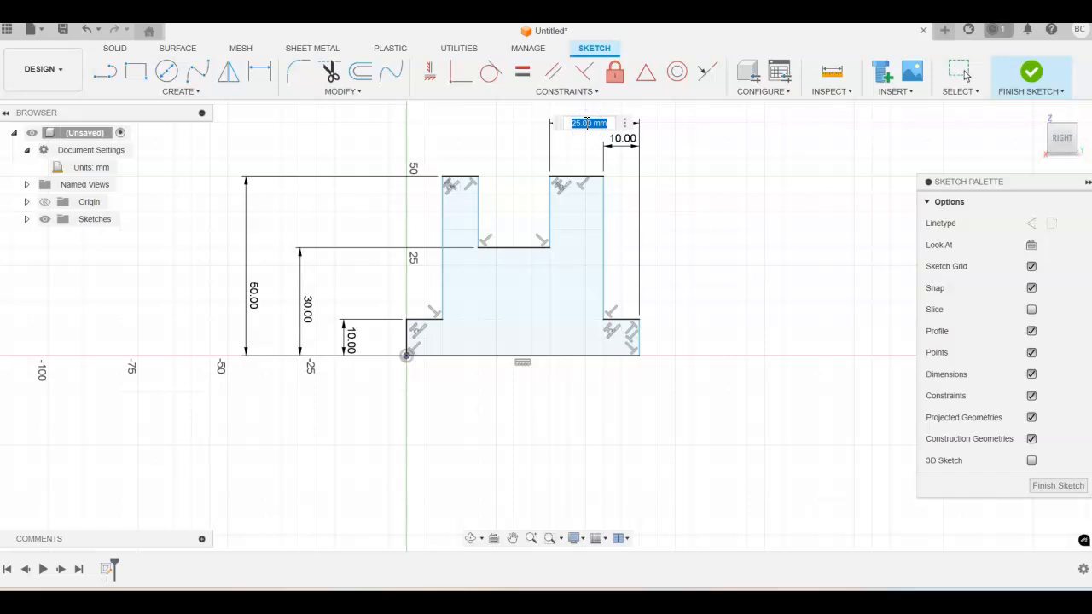
text(20)
key(Return)
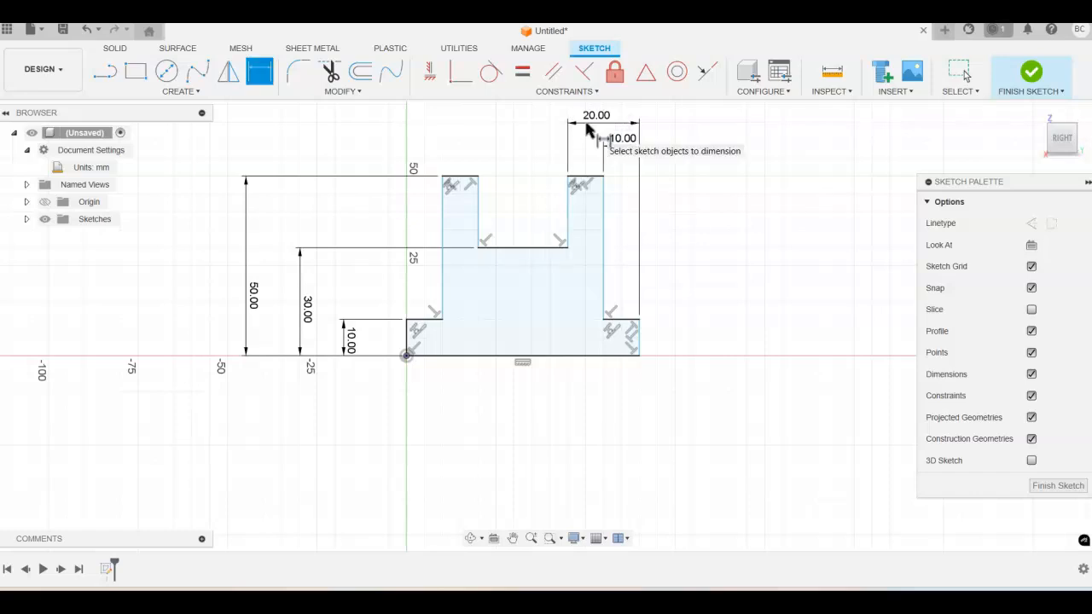
Dimension the distance from the base's right outer edge to the left post's inner edge as 30 mm.
click(640, 341)
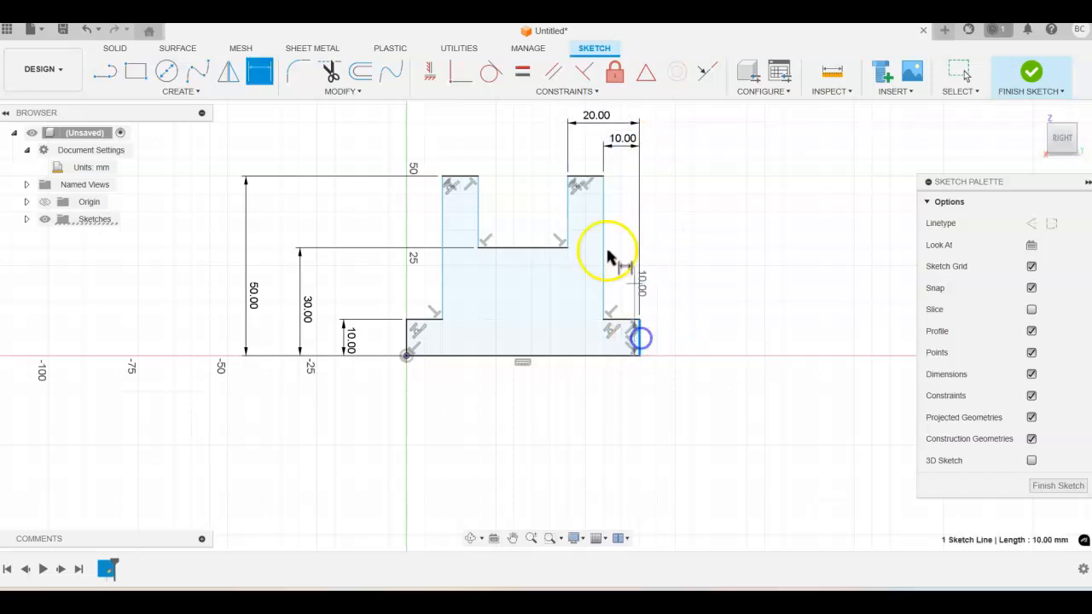
click(478, 204)
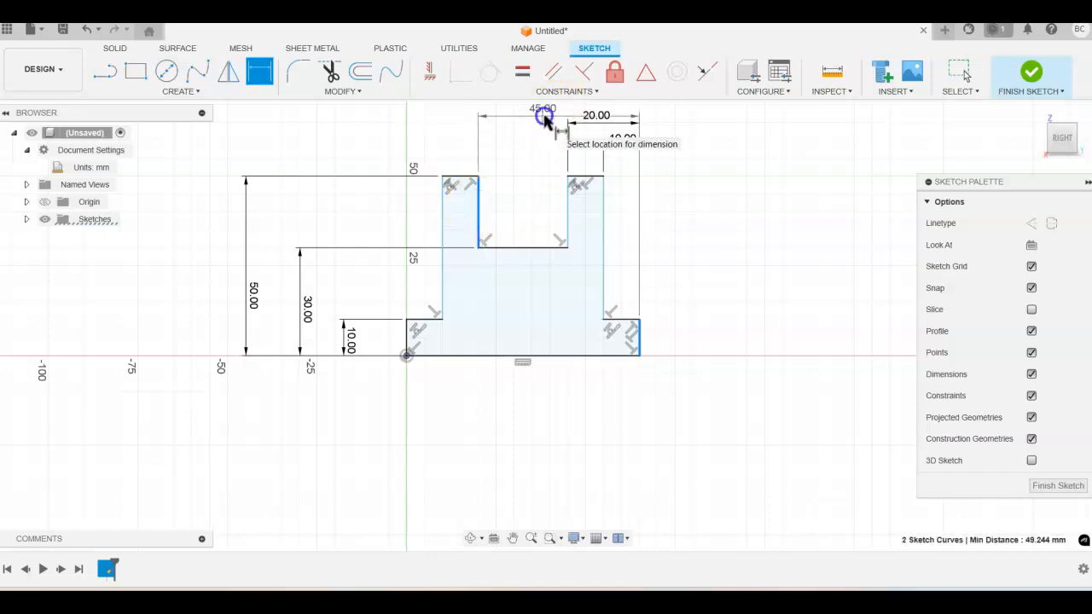
click(545, 119)
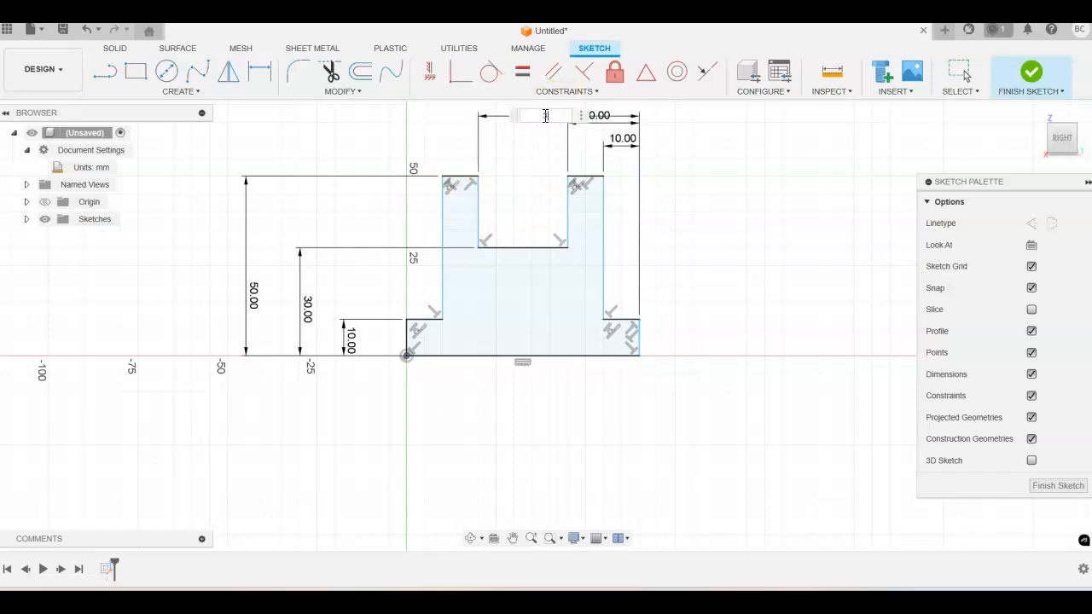
text(30)
key(Return)
Dimension the distance from the base's right outer edge to the left post's outer edge as 40 mm.
mouse_move(710, 246)
middle_down()
mouse_move(707, 302)
mouse_move(683, 341)
middle_up()
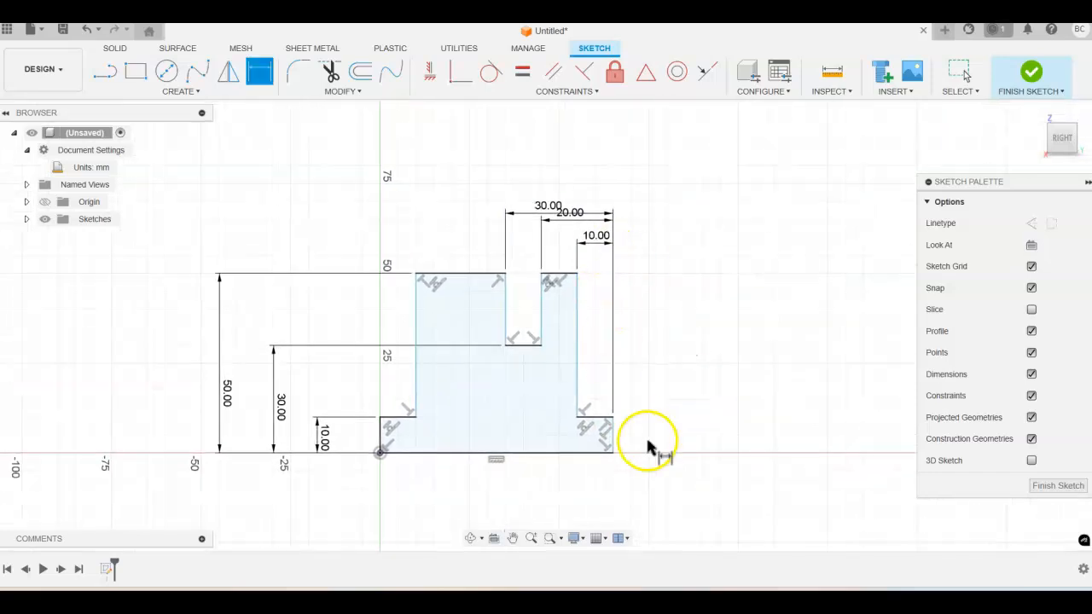
click(616, 435)
click(417, 314)
click(469, 220)
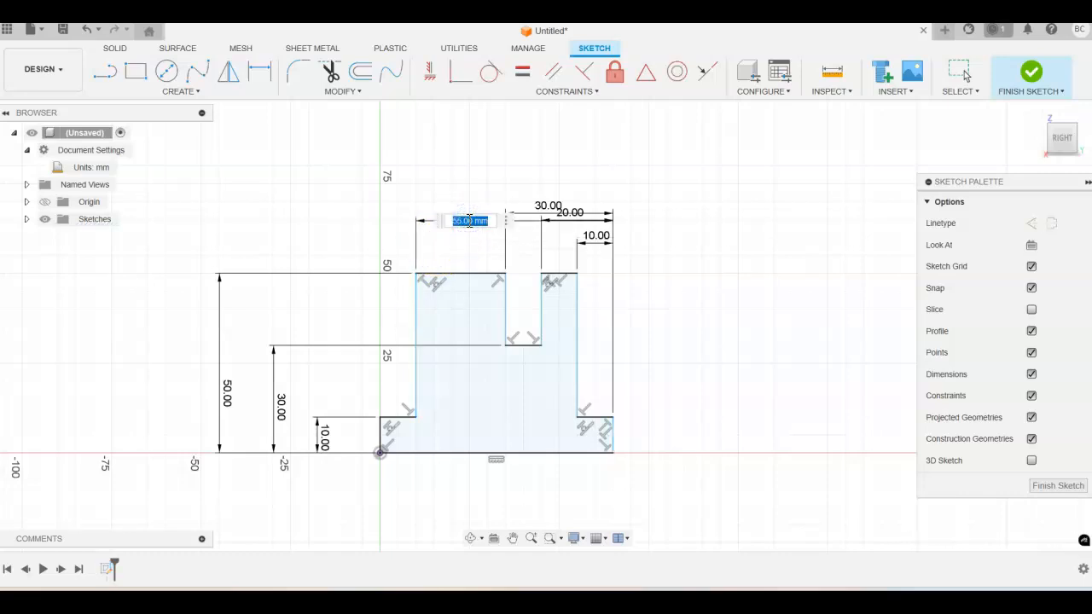
text(40)
key(Return)
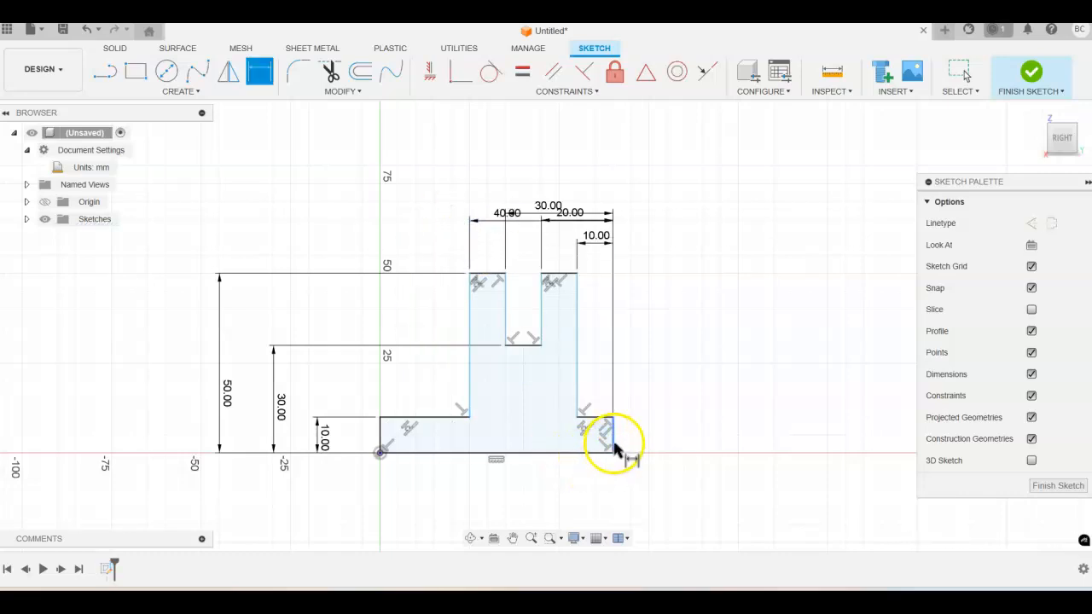
Dimension the overall width between the base's two outer vertical edges, placing it above the profile.
click(613, 438)
click(380, 435)
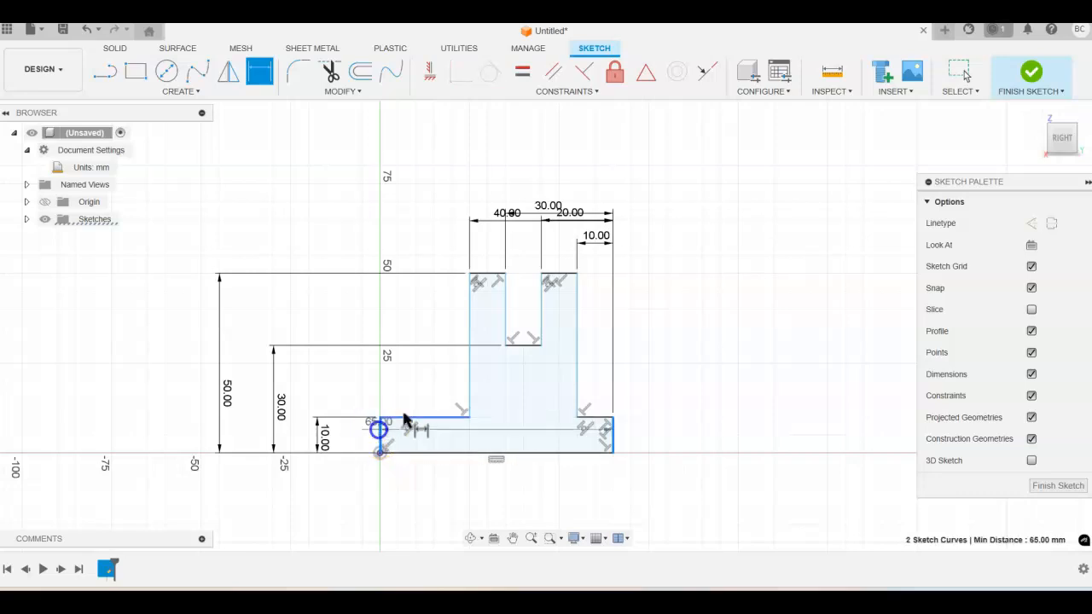
click(507, 161)
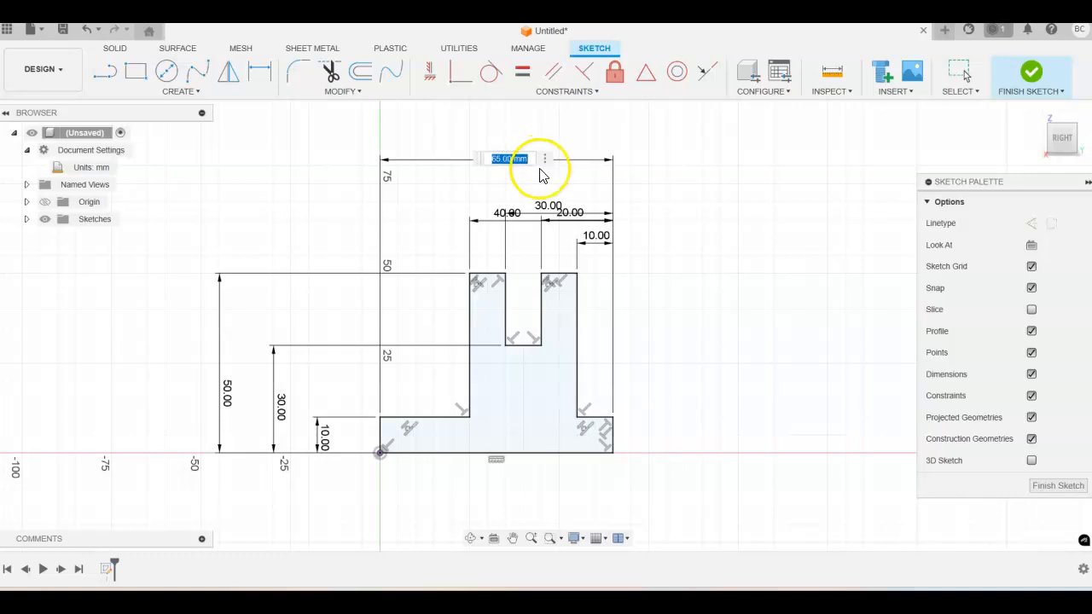
key(Return)
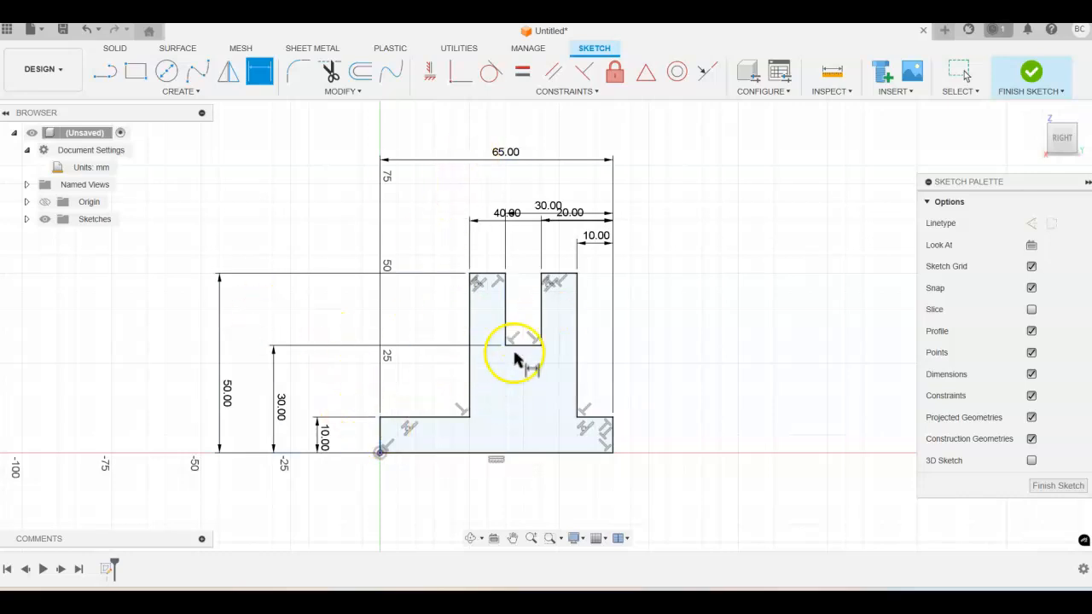
Delete the overall width dimension above the profile.
key(Escape)
click(515, 151)
key(Delete)
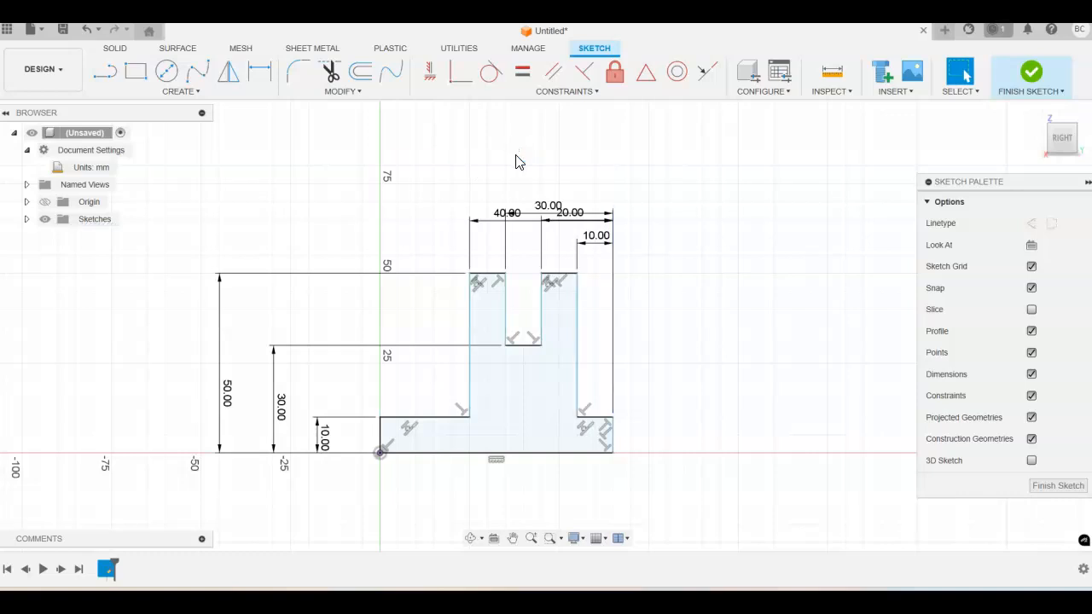
Dimension the base line below the profile and set its length to 50 mm.
click(260, 71)
click(455, 458)
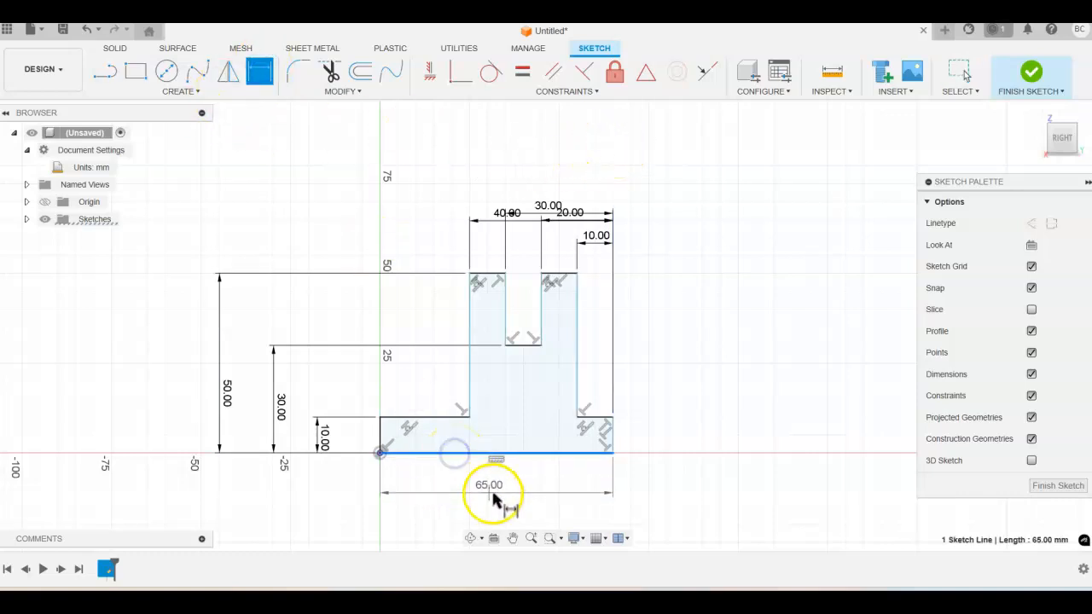
click(502, 493)
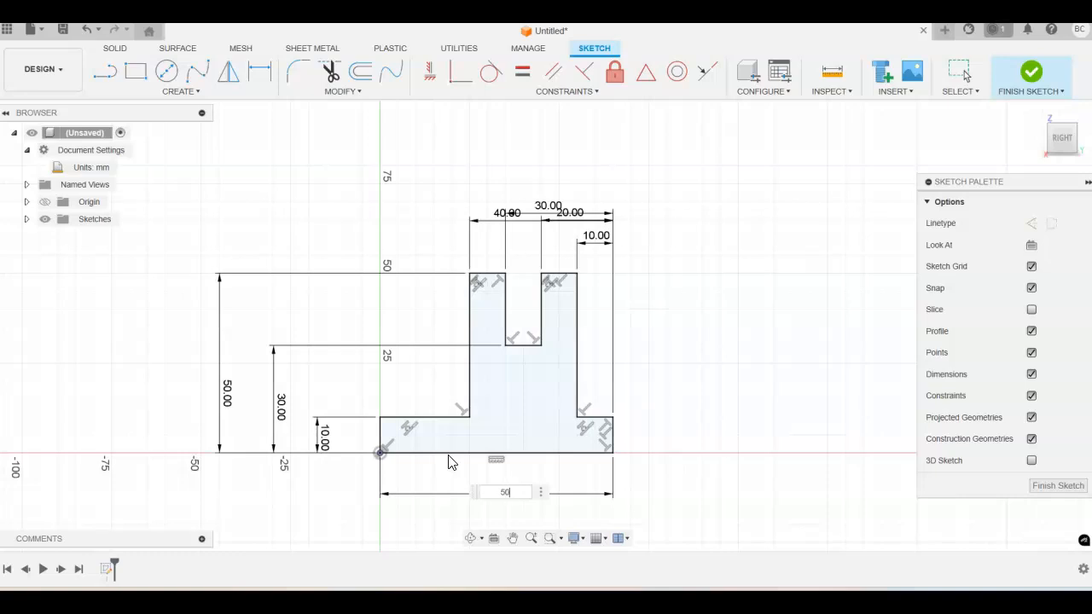
key(Return)
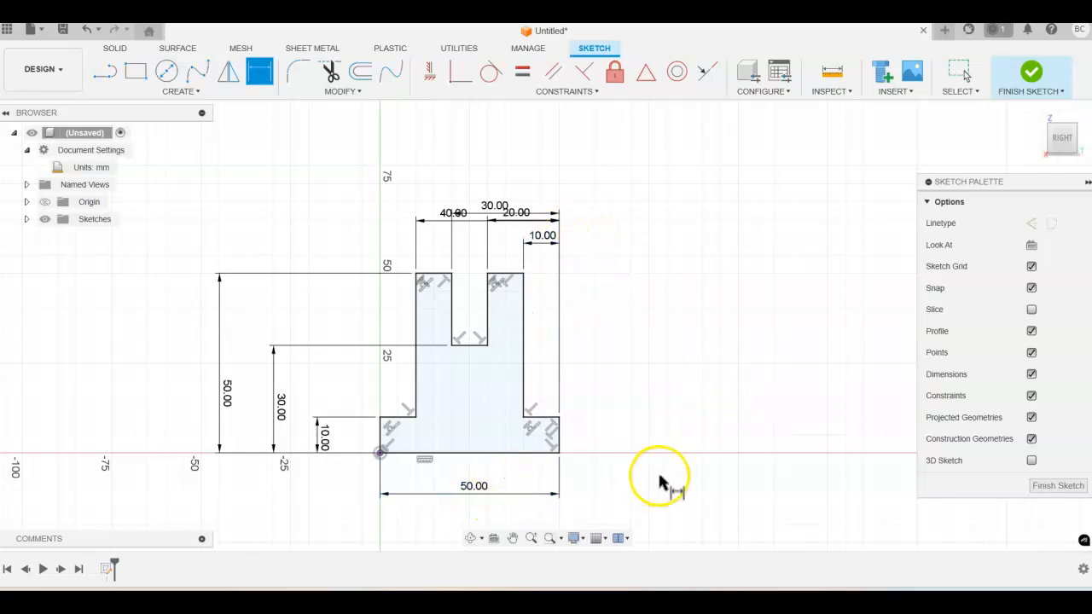
Add a driven overall width dimension between the two outer vertical edges, placed above the profile.
click(558, 436)
click(381, 434)
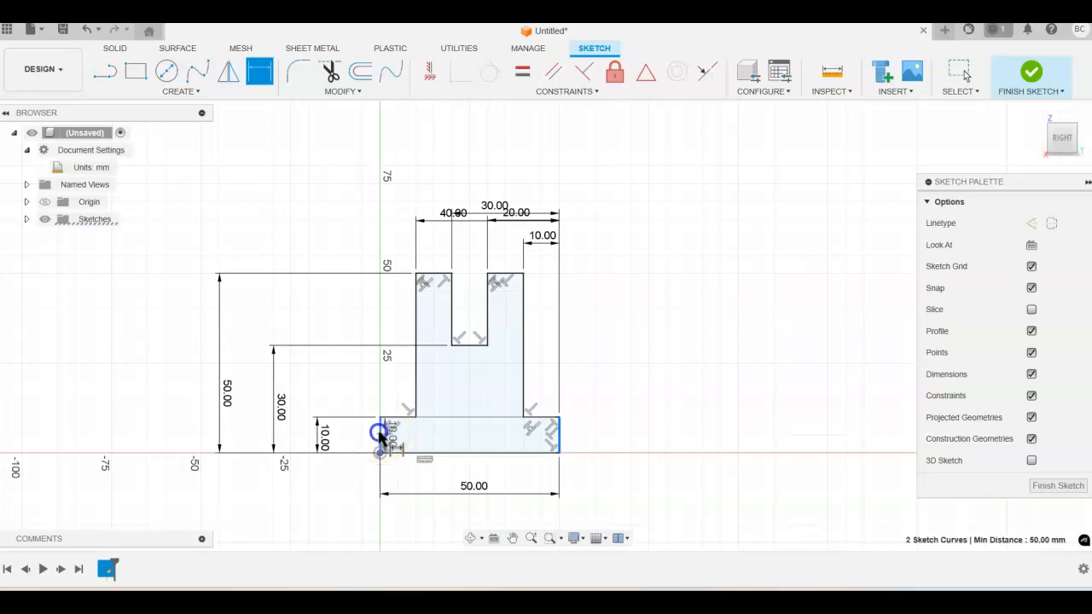
click(460, 173)
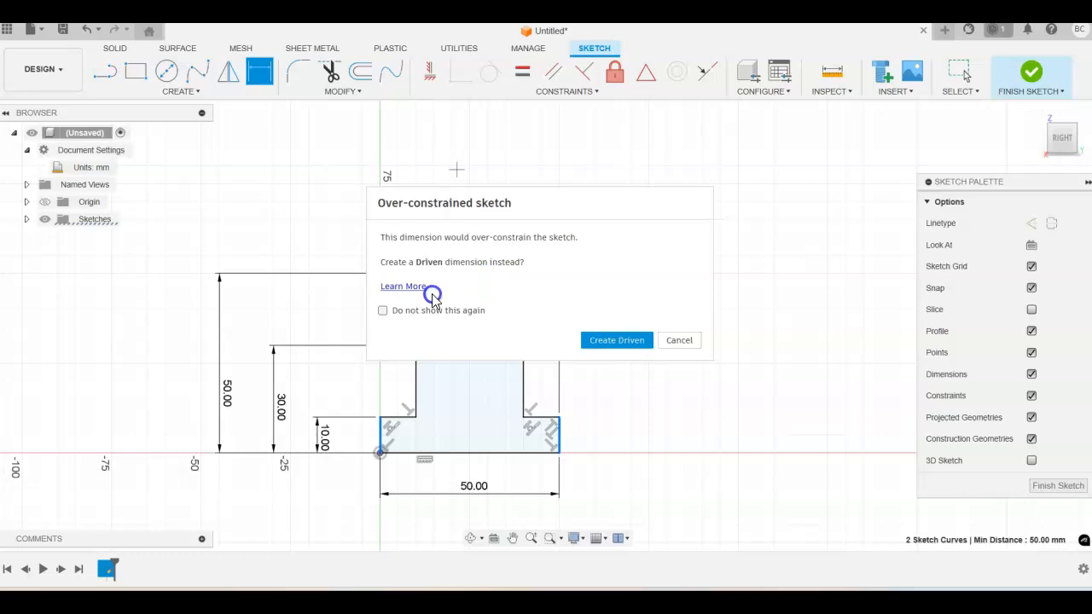
click(629, 341)
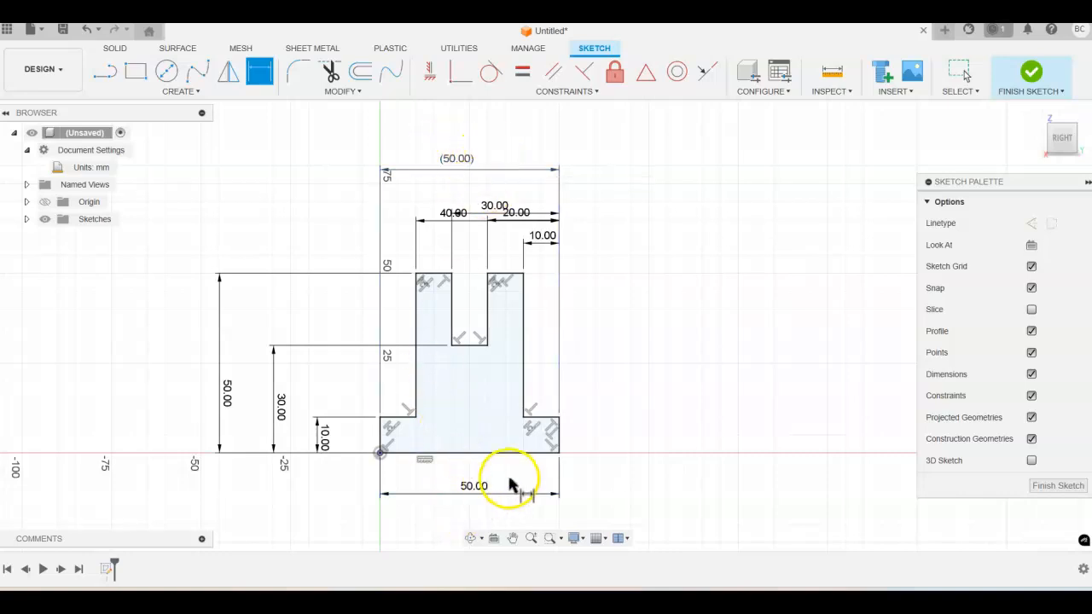
Delete the base line's length dimension and the driven overall width dimension above the profile.
key(Escape)
click(475, 493)
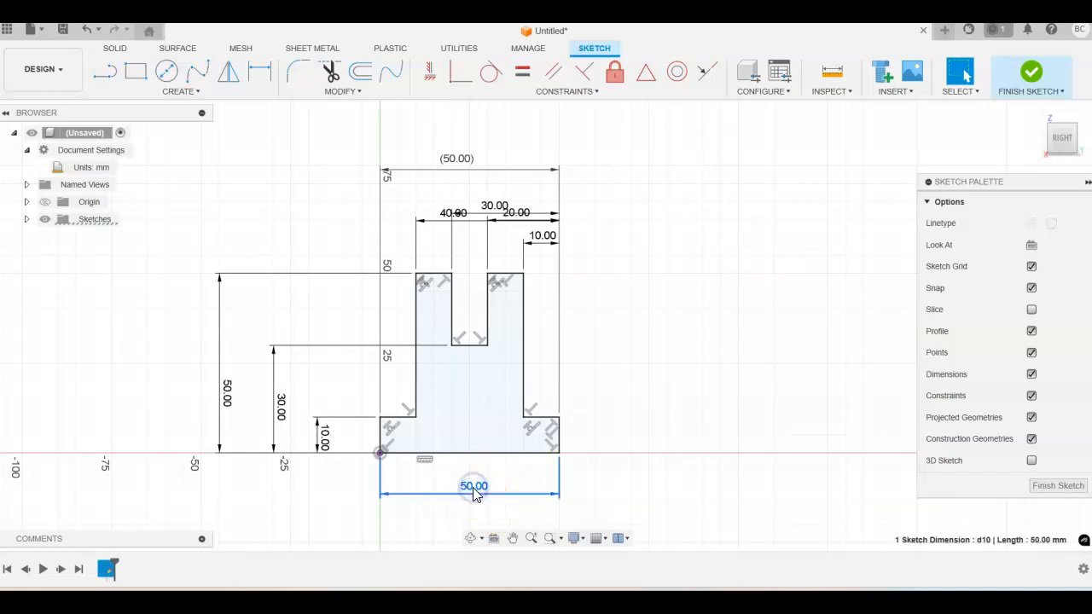
key(Delete)
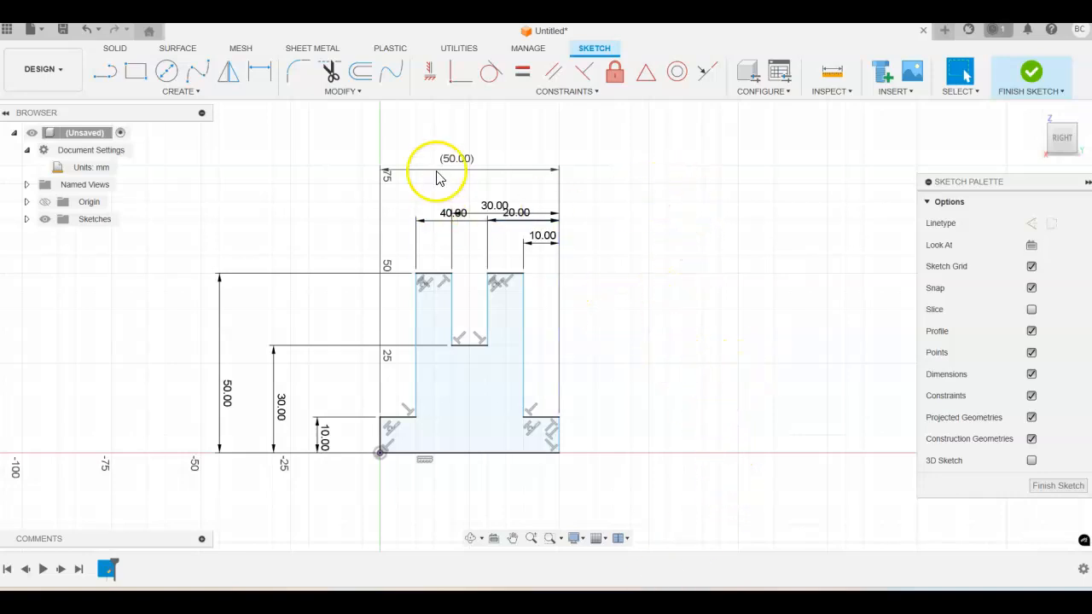
click(467, 164)
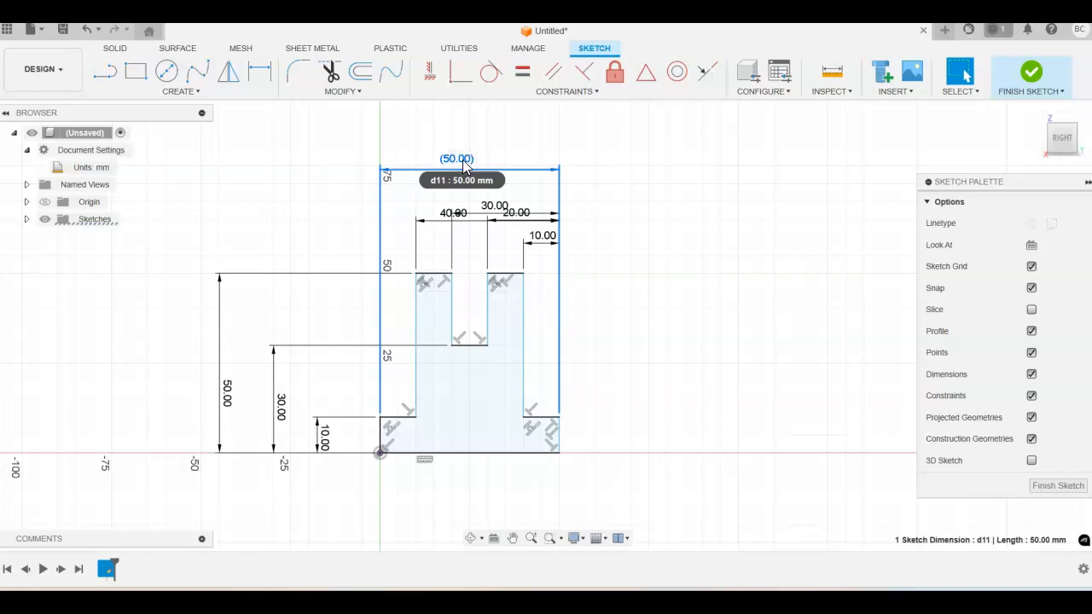
key(Delete)
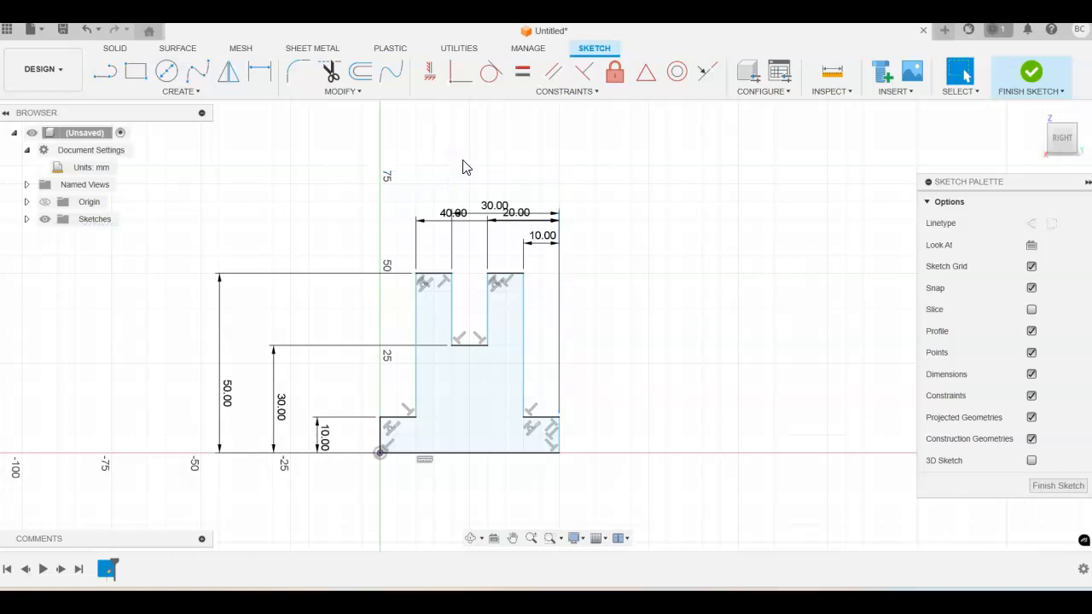
Dimension the overall width between the two outer vertical edges as 50 mm, placed above the profile.
click(270, 85)
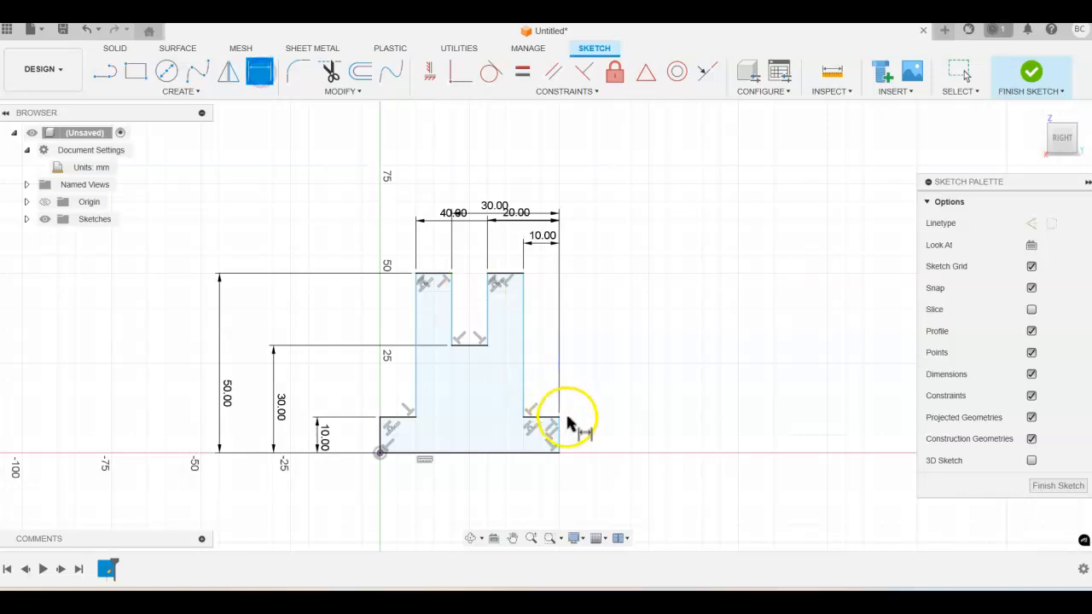
click(559, 436)
click(381, 435)
click(469, 157)
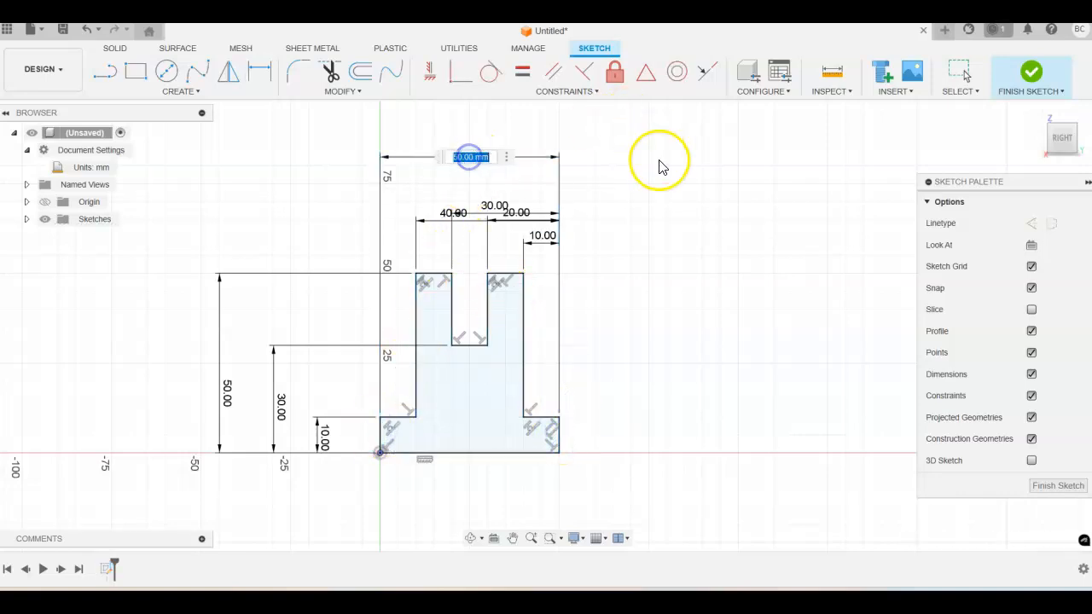
key(Return)
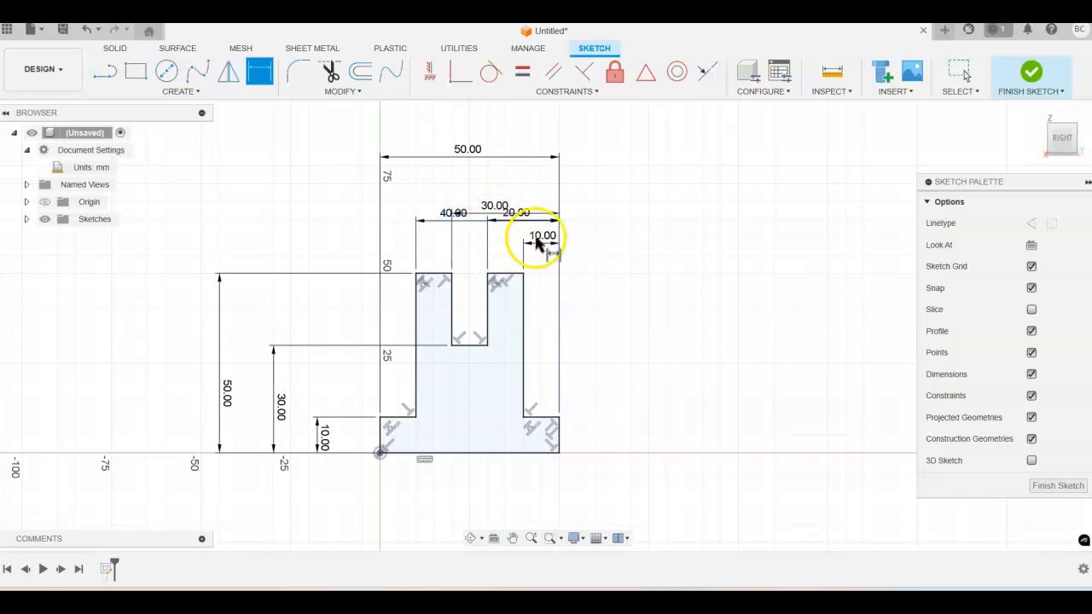
key(Escape)
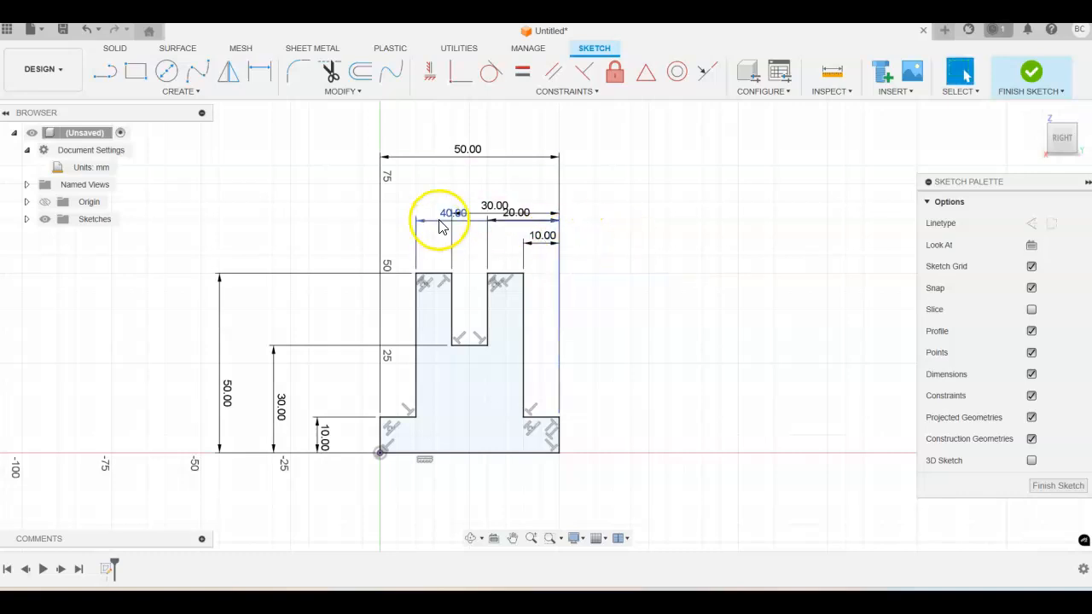
Rearrange the 50, 40 and 30 mm width dimensions above the profile into separate, evenly spaced tiers.
drag(446, 215, 459, 175)
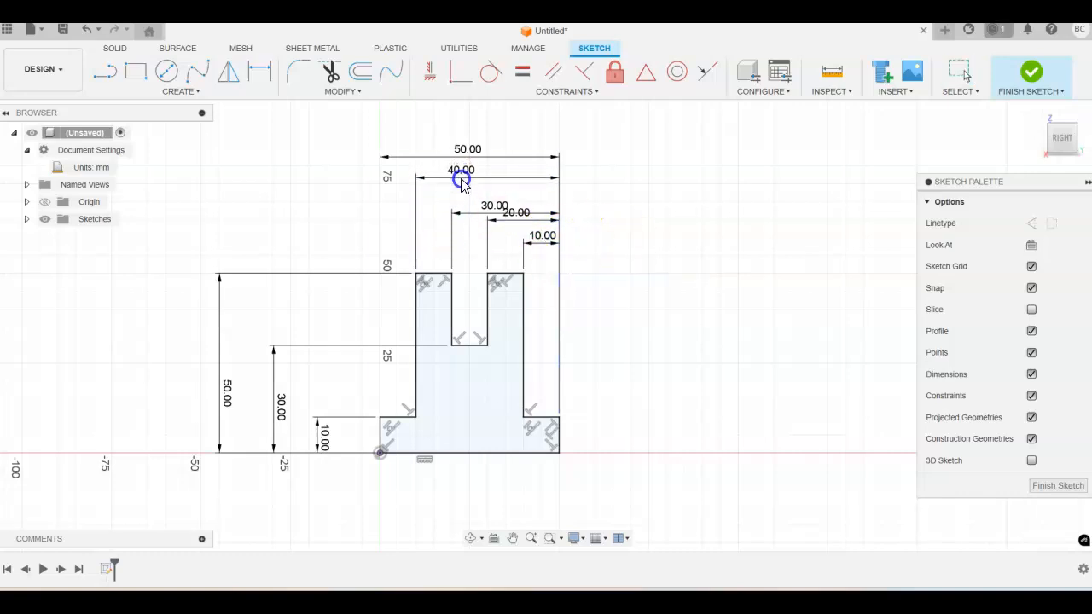
click(484, 216)
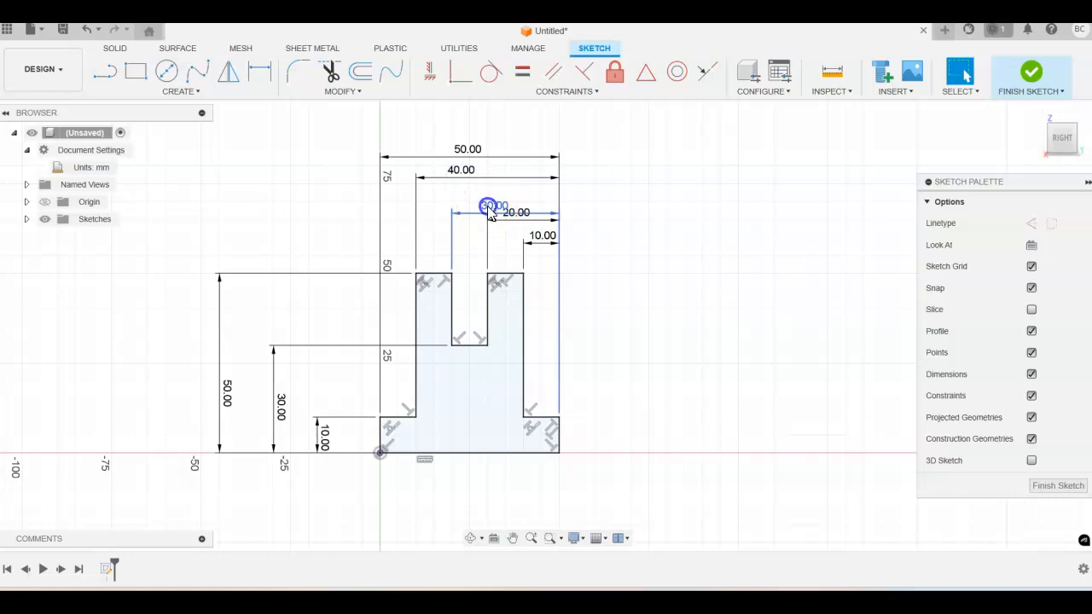
drag(490, 214, 489, 201)
click(515, 219)
click(668, 215)
click(538, 267)
click(456, 162)
drag(464, 158, 465, 152)
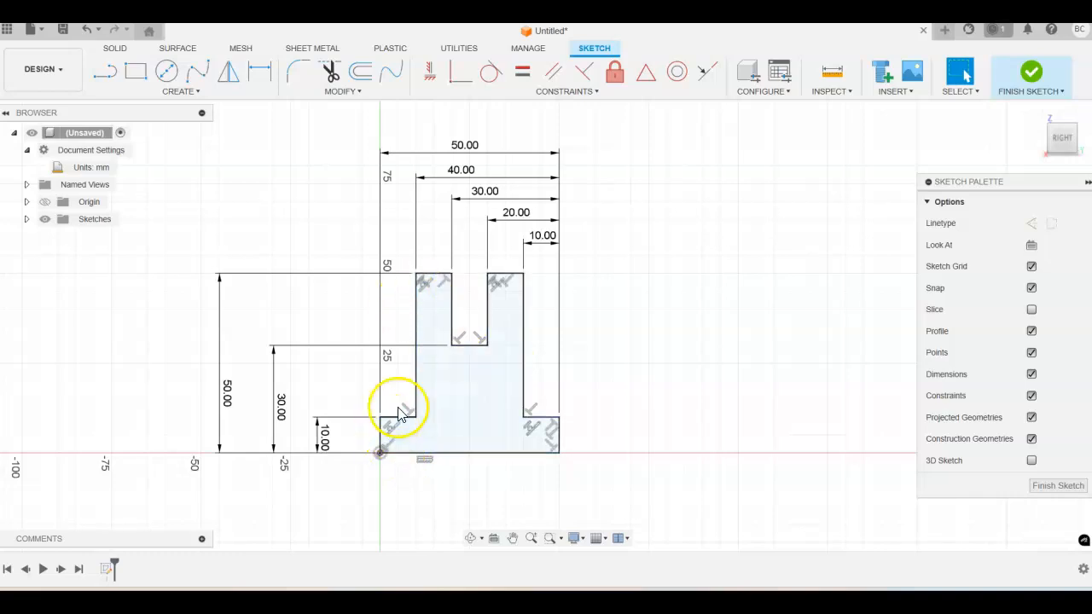
Examine the profile's corners, edges, constraints and dimensions up close and as a whole.
scroll(570, 433, down, 1)
scroll(570, 432, up, 4)
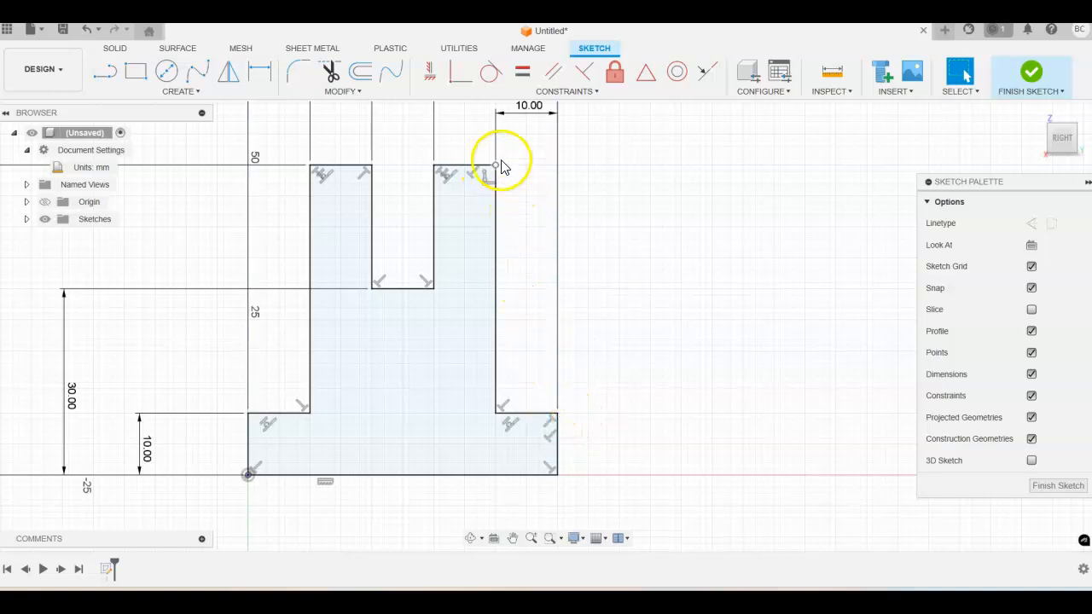
scroll(269, 286, down, 2)
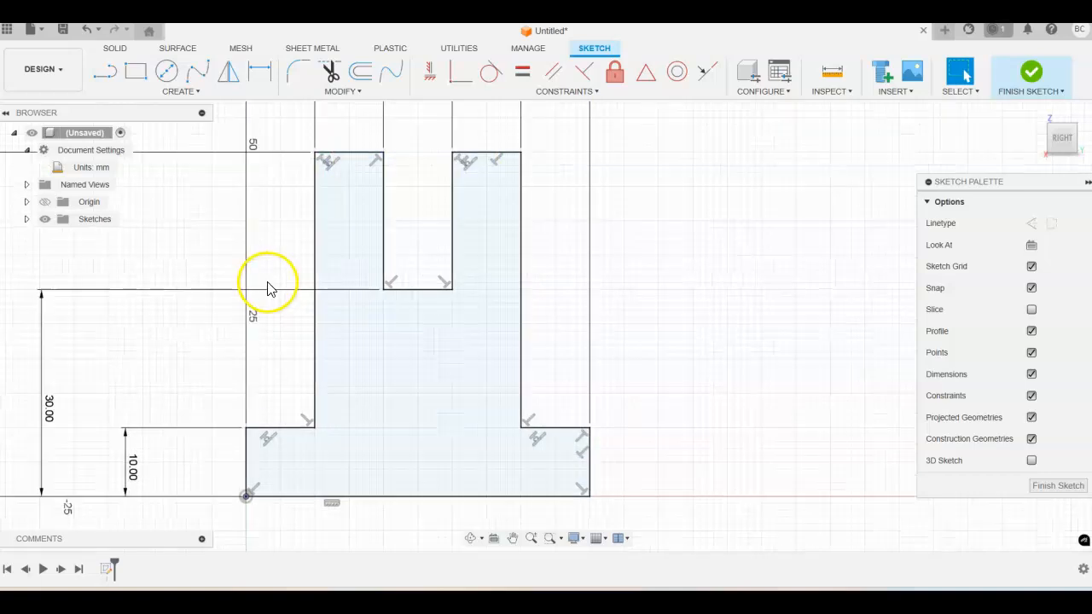
scroll(269, 286, down, 3)
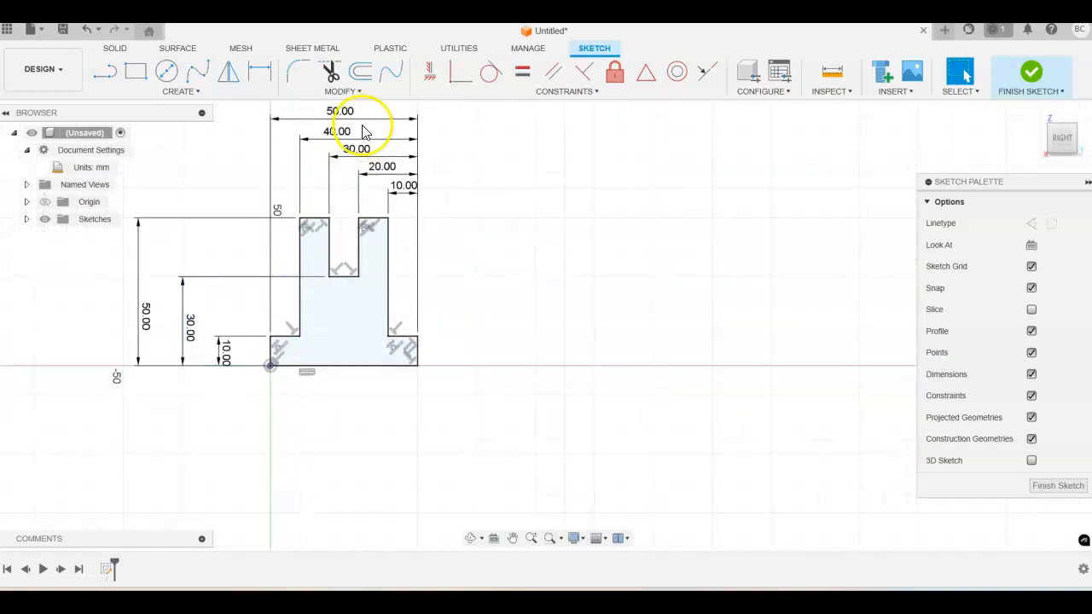
middle_drag(251, 190, 361, 213)
scroll(356, 212, up, 1)
scroll(424, 324, up, 3)
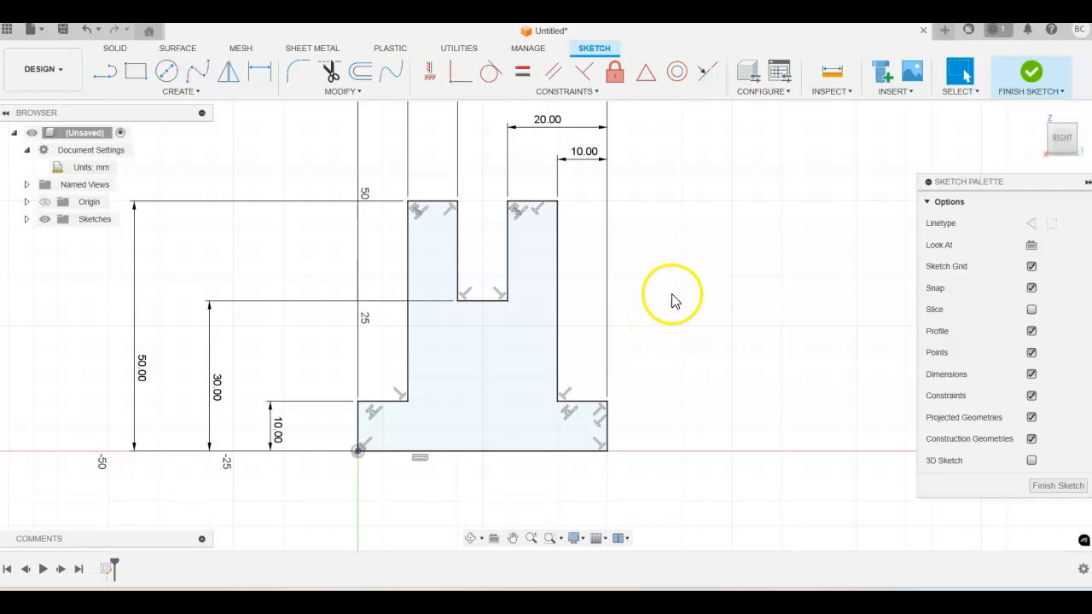
middle_drag(673, 300, 653, 341)
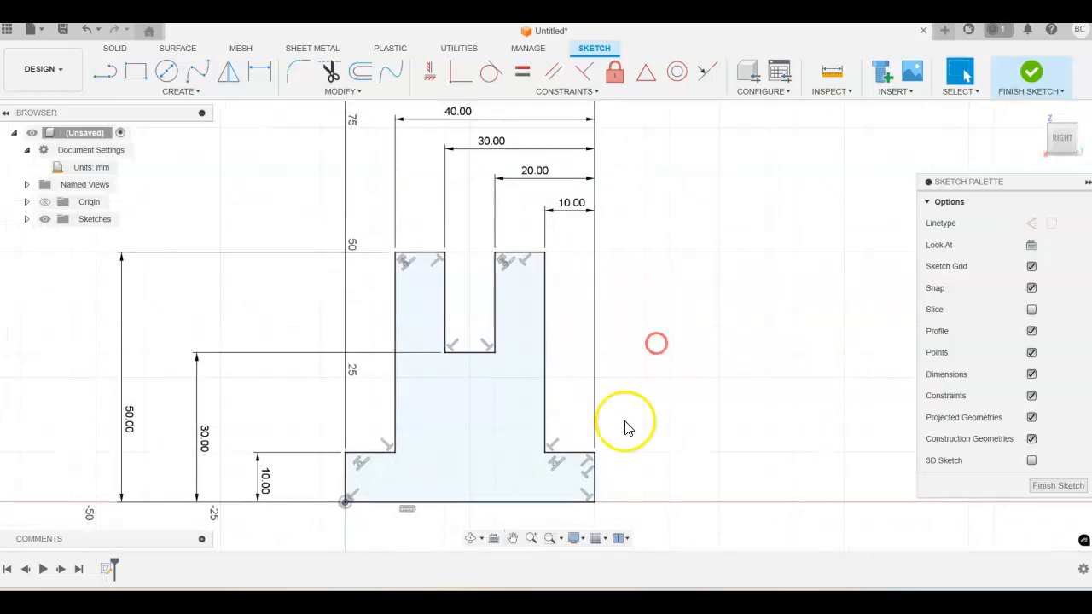
scroll(610, 461, up, 2)
scroll(589, 461, up, 2)
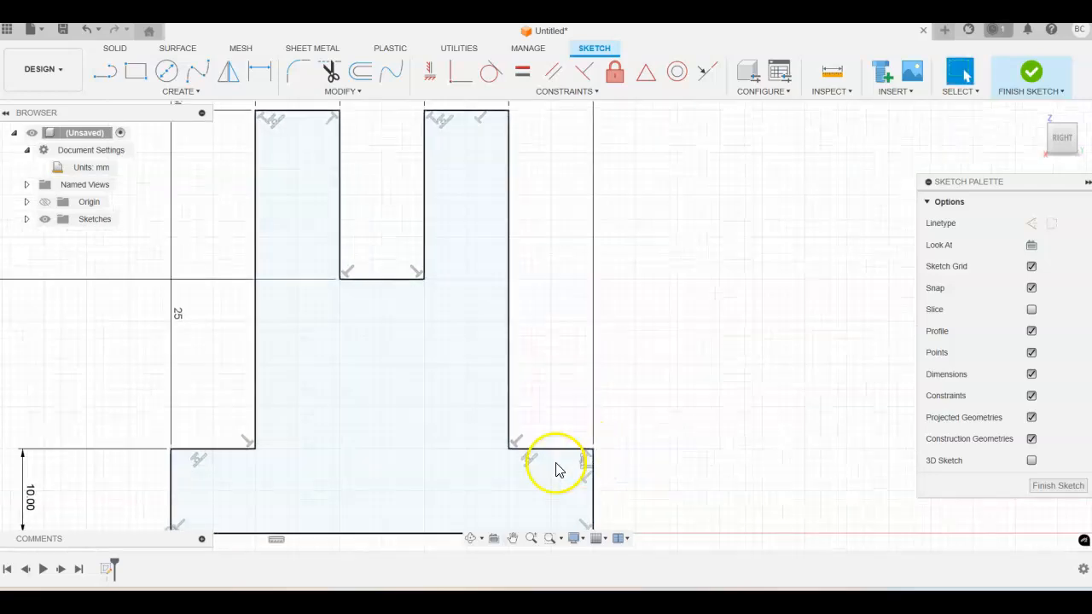
scroll(481, 421, down, 4)
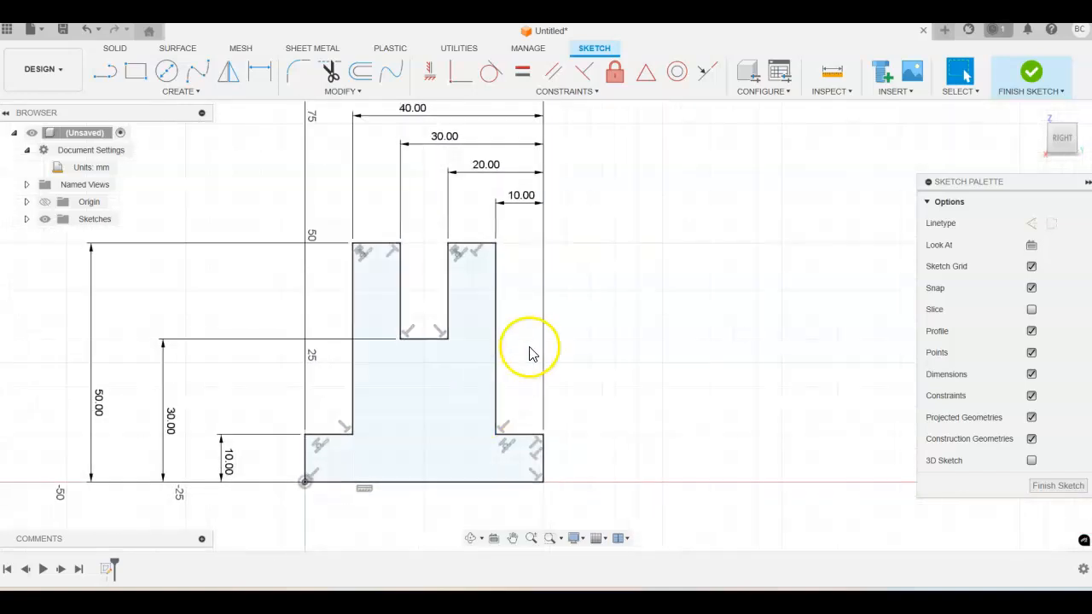
Replace the overall width dimension with a 50 mm length dimension on the base line, placed above the profile.
mouse_move(455, 145)
middle_down()
mouse_move(464, 179)
mouse_move(495, 173)
middle_up()
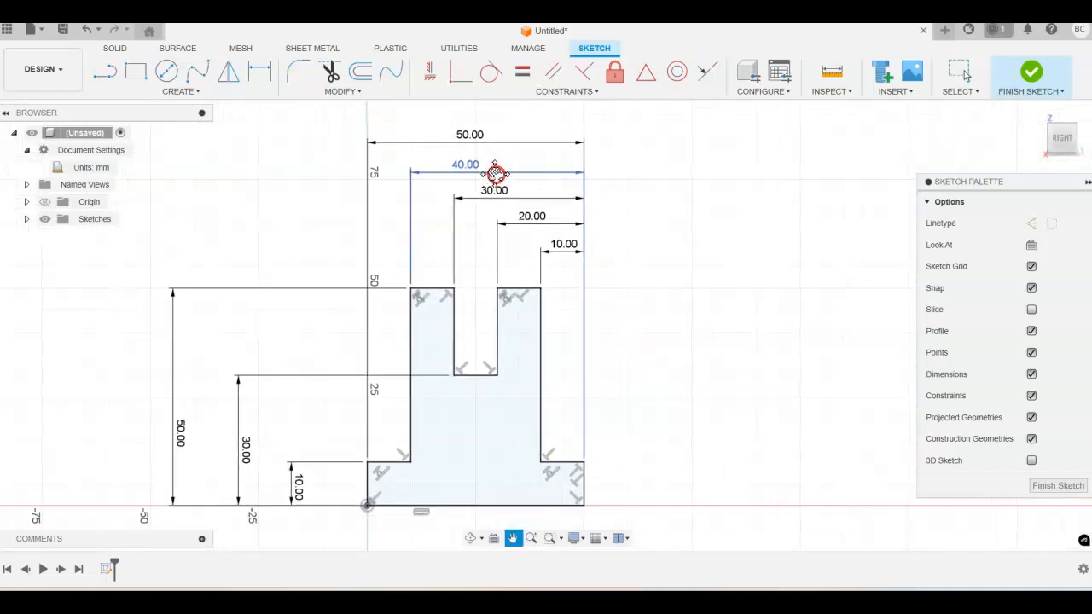
click(467, 137)
key(Delete)
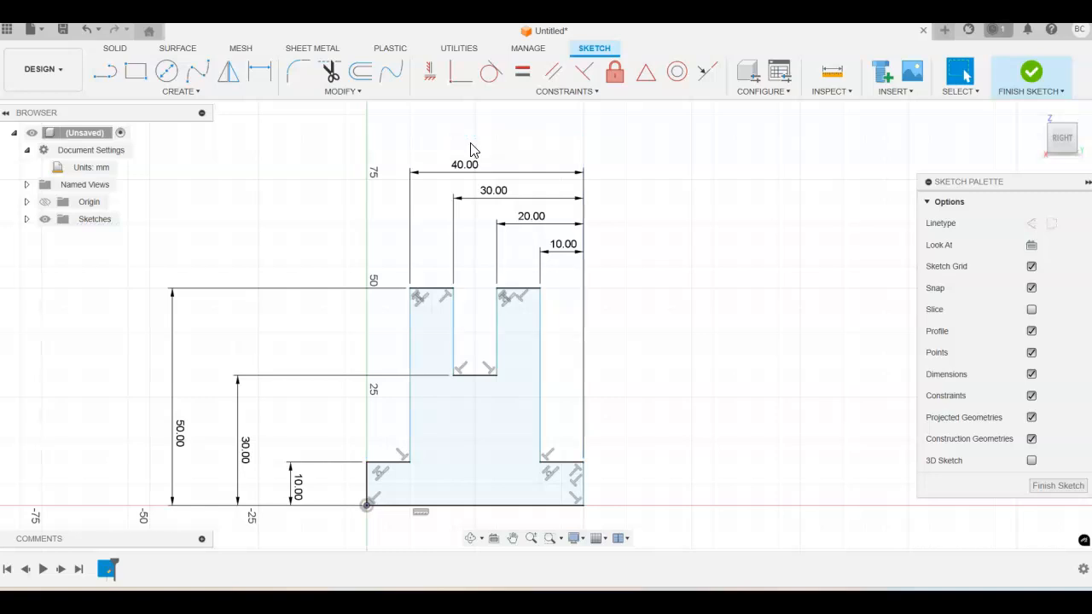
click(260, 72)
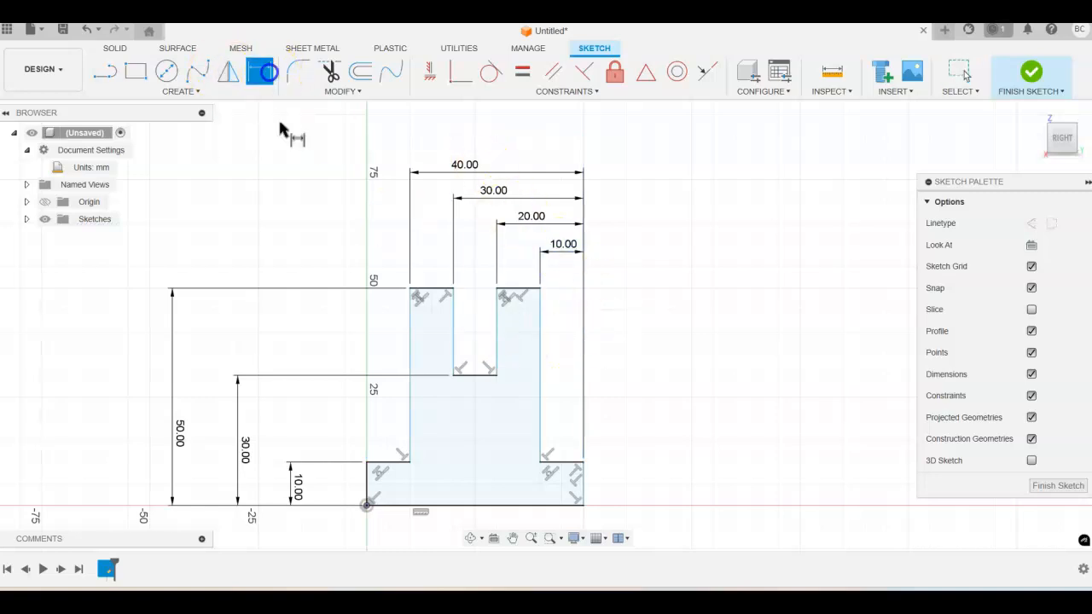
click(473, 506)
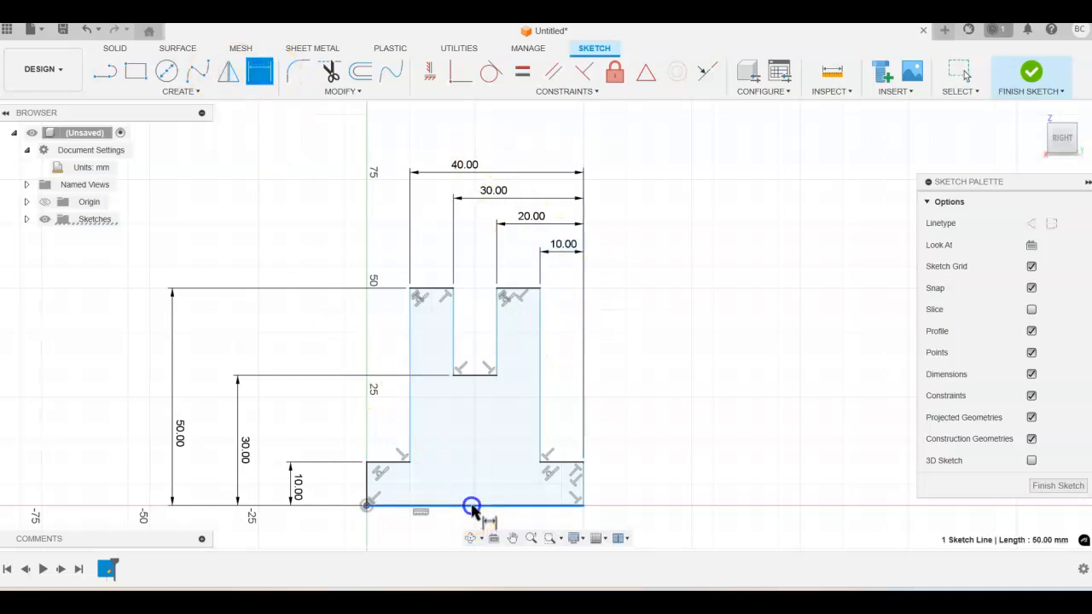
click(480, 143)
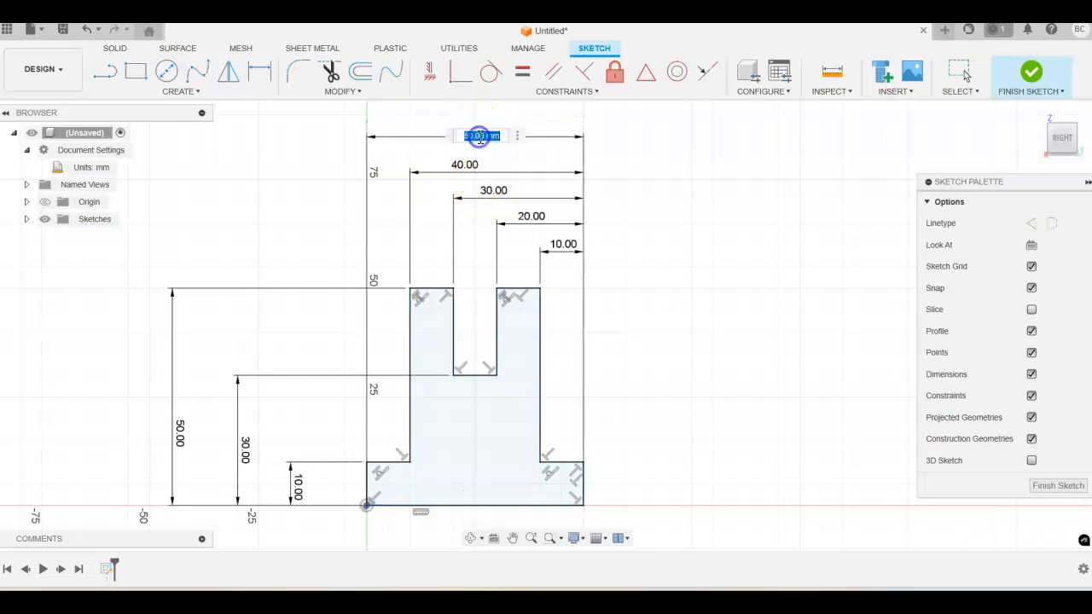
key(Return)
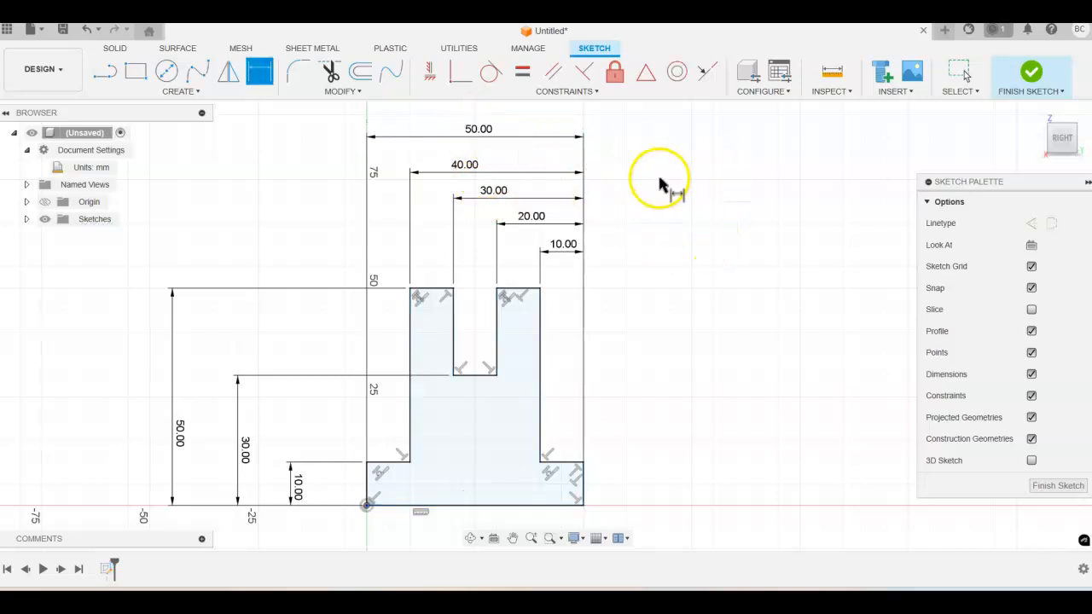
Inspect the constraints on the base and its short outer vertical edge.
scroll(583, 461, up, 5)
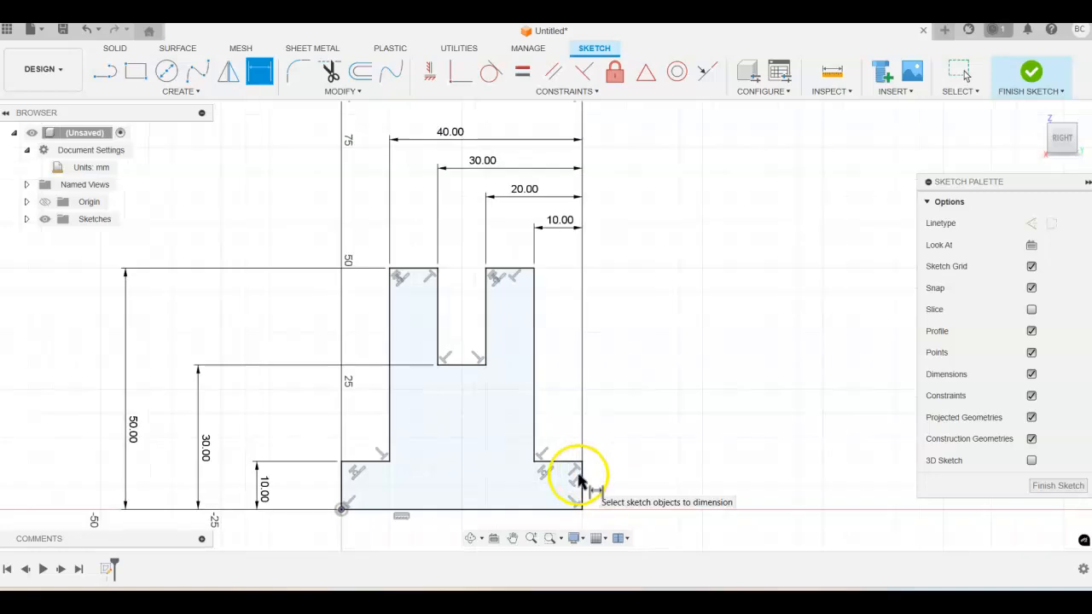
scroll(584, 458, up, 3)
mouse_move(619, 399)
middle_down()
mouse_move(641, 395)
mouse_move(739, 168)
mouse_move(763, 261)
mouse_move(795, 280)
middle_up()
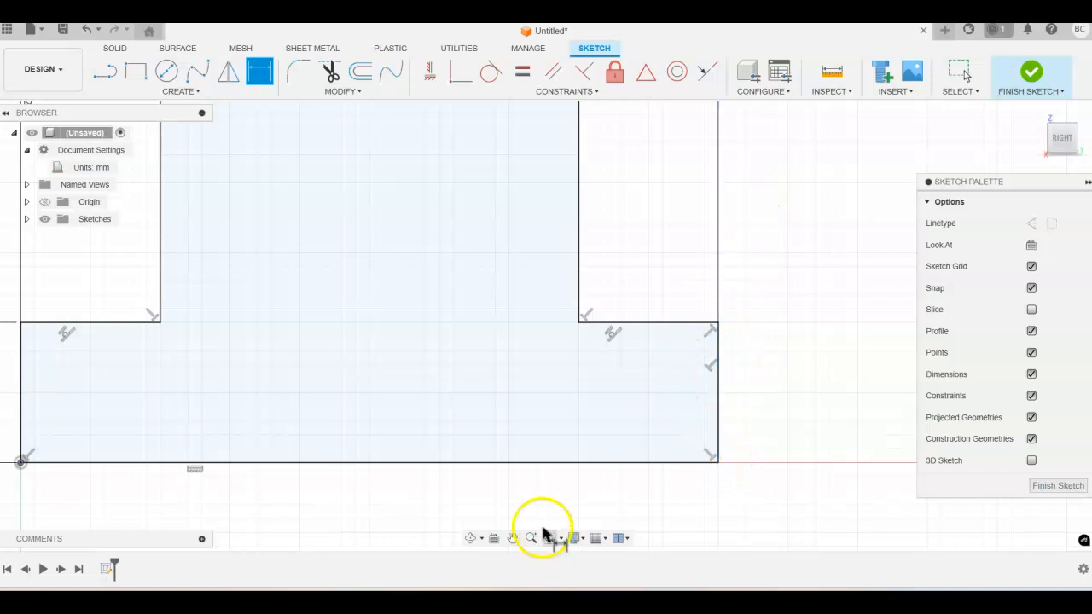
scroll(429, 368, up, 1)
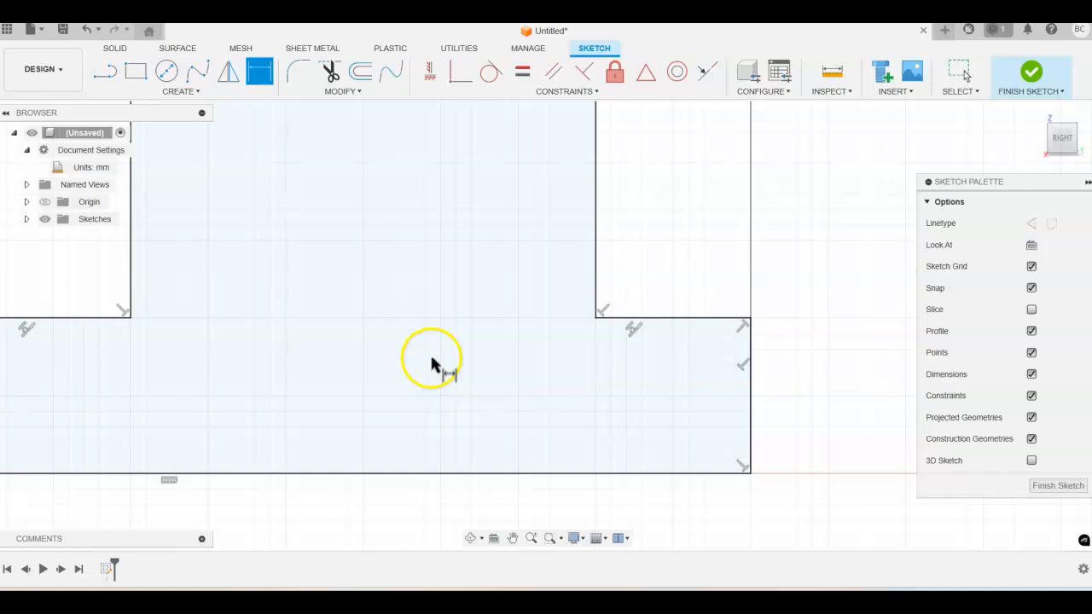
scroll(433, 365, down, 4)
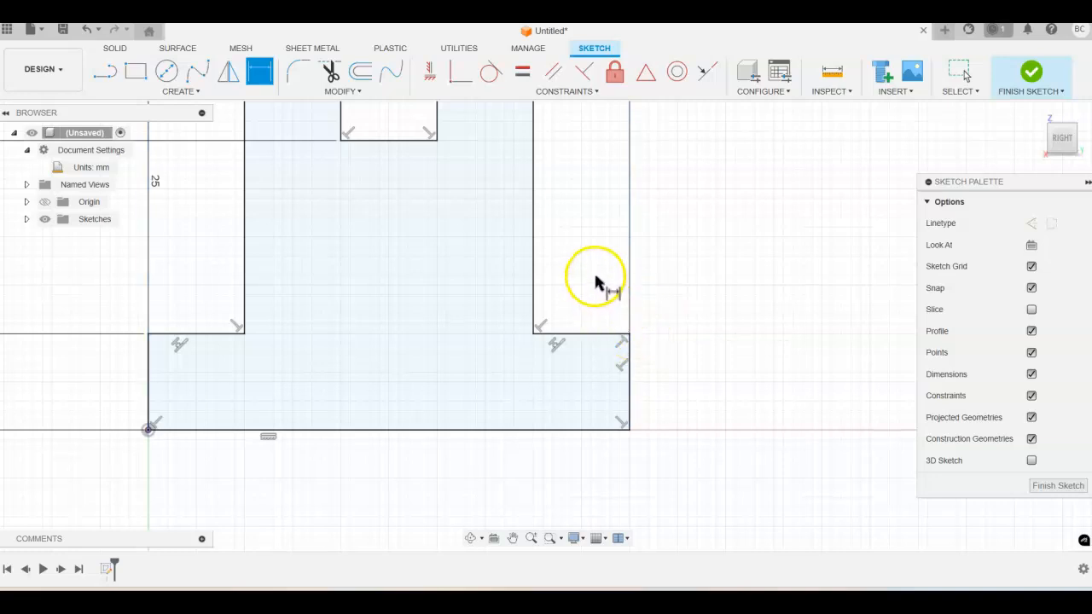
scroll(578, 264, down, 5)
scroll(670, 371, down, 3)
Replace the base line's length dimension with a 50 mm dimension between the two outer vertical edges, placed above the profile.
click(615, 165)
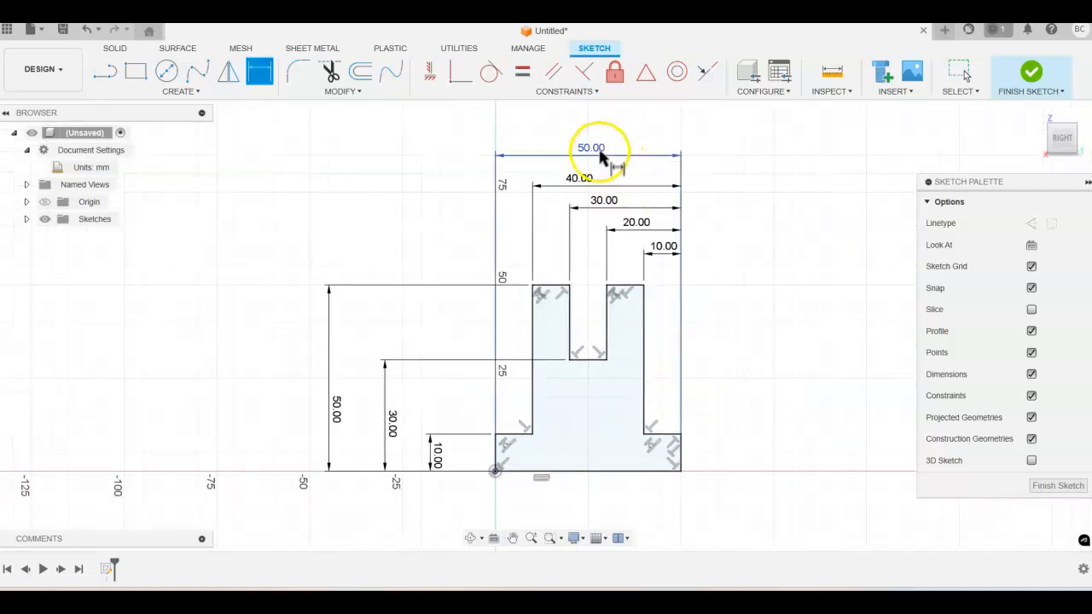
key(Escape)
key(Delete)
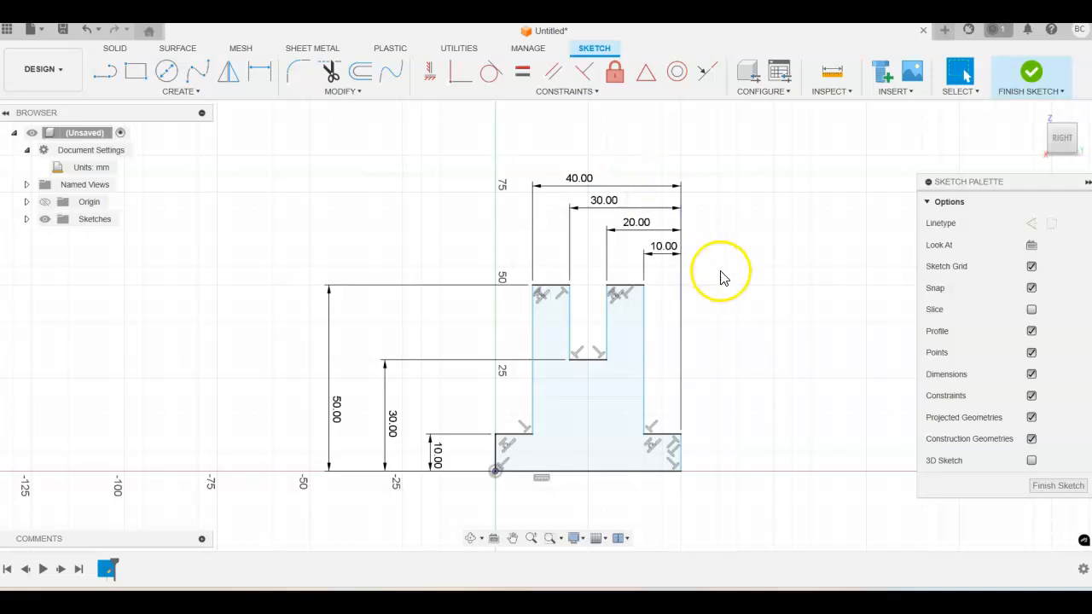
click(260, 71)
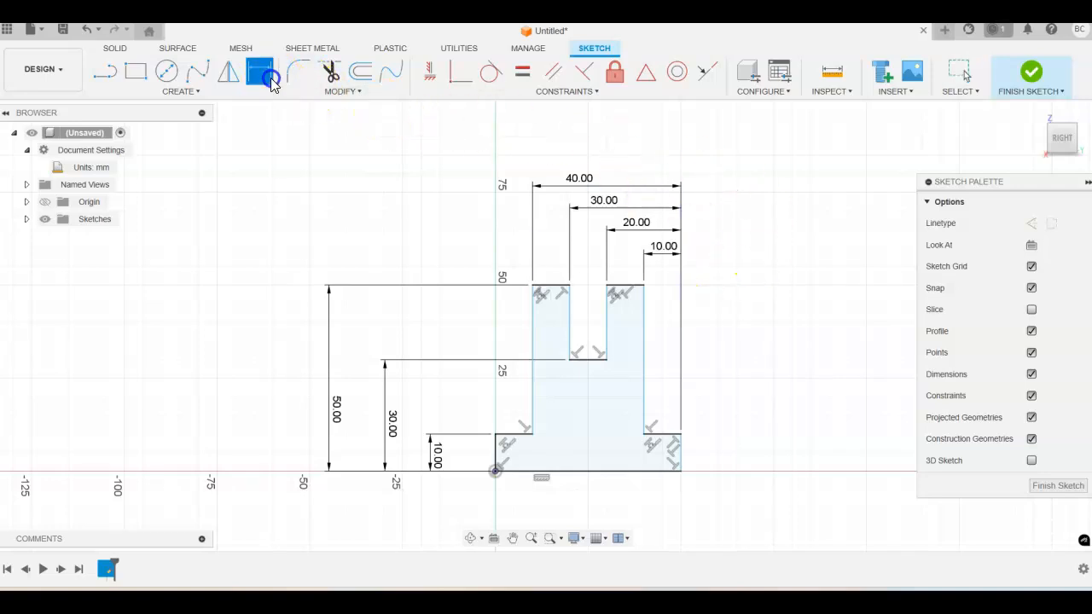
click(682, 451)
click(495, 455)
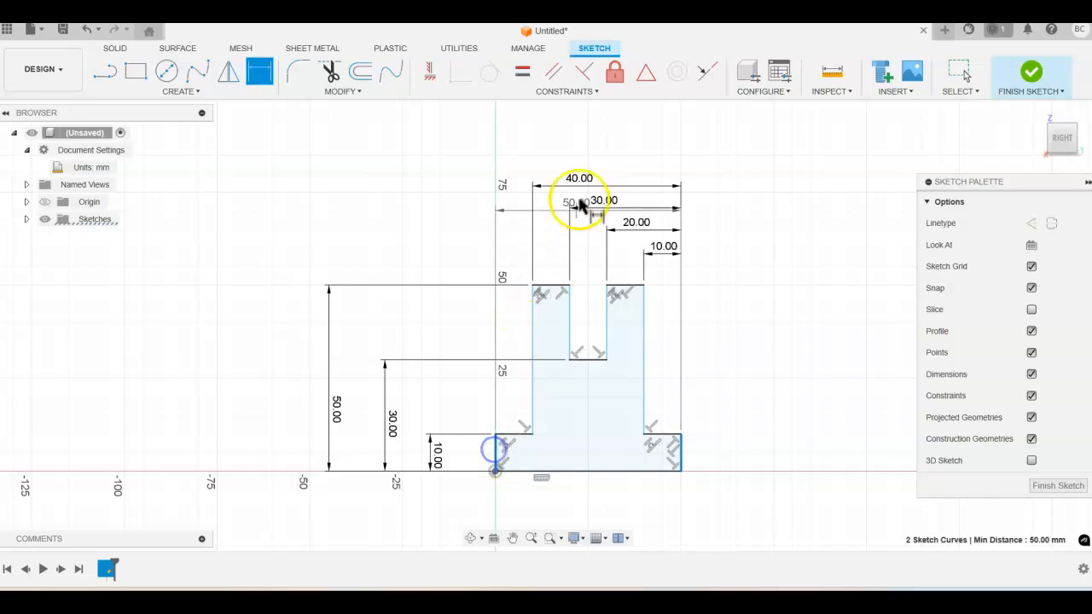
click(585, 156)
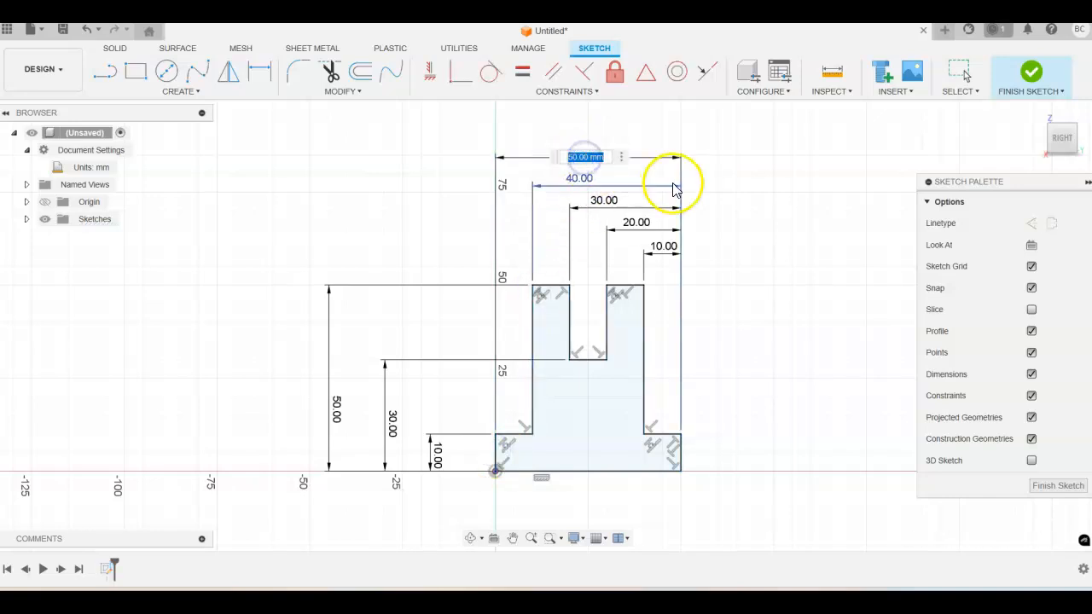
key(Return)
Finish the profile sketch and extrude the profile 100 mm to one side as a new body.
scroll(688, 439, up, 3)
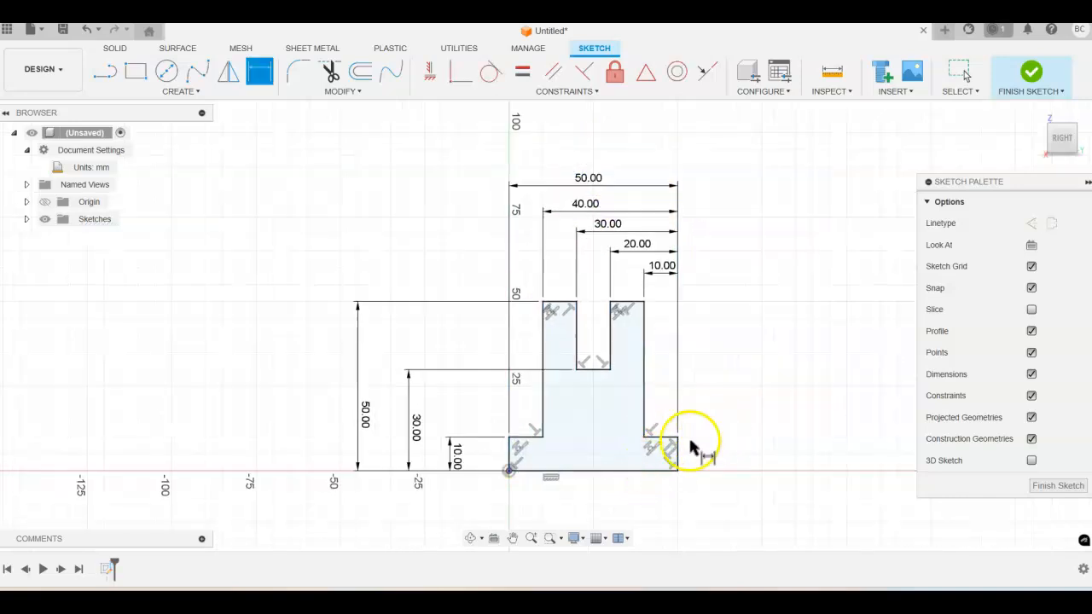
scroll(687, 440, down, 1)
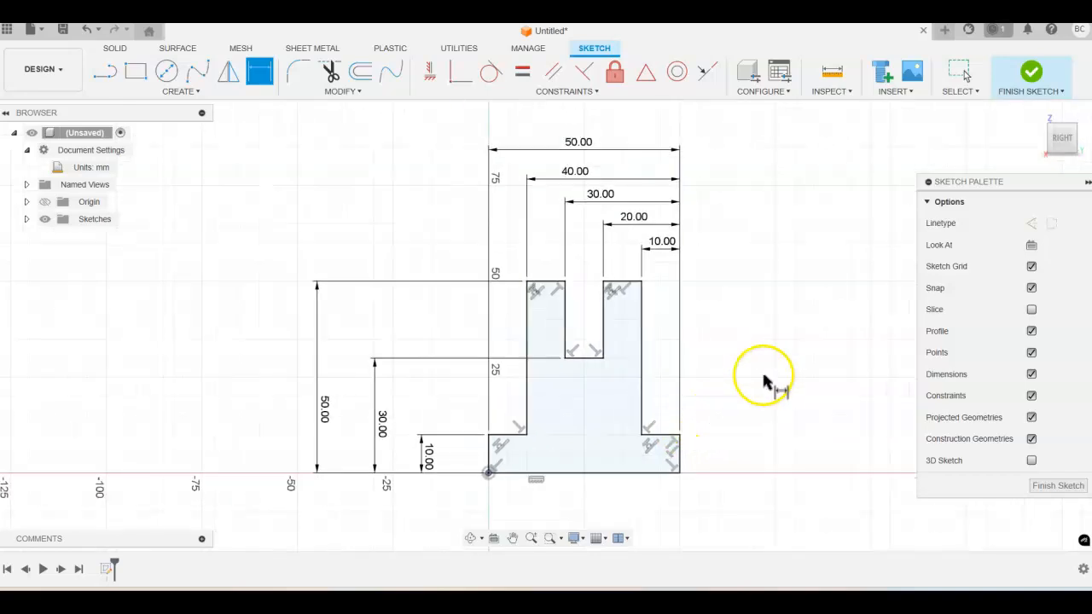
click(1032, 75)
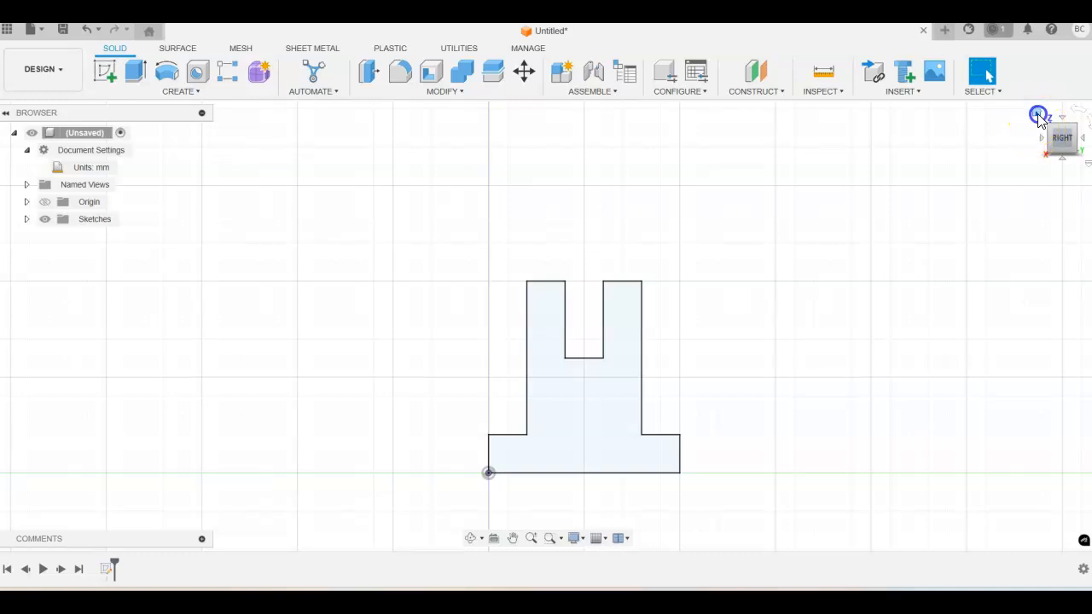
click(1038, 115)
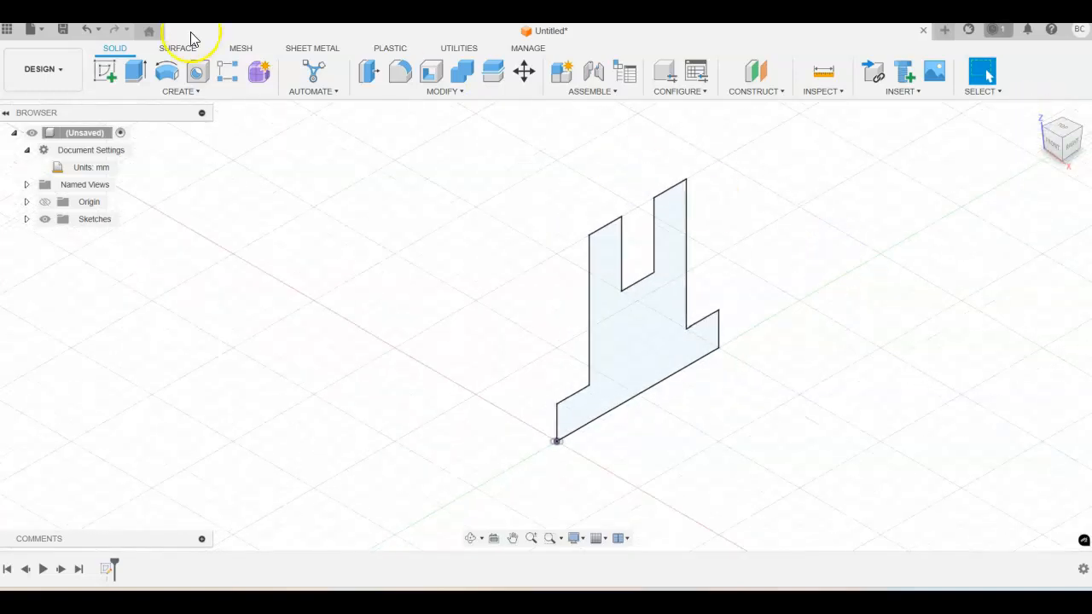
click(137, 71)
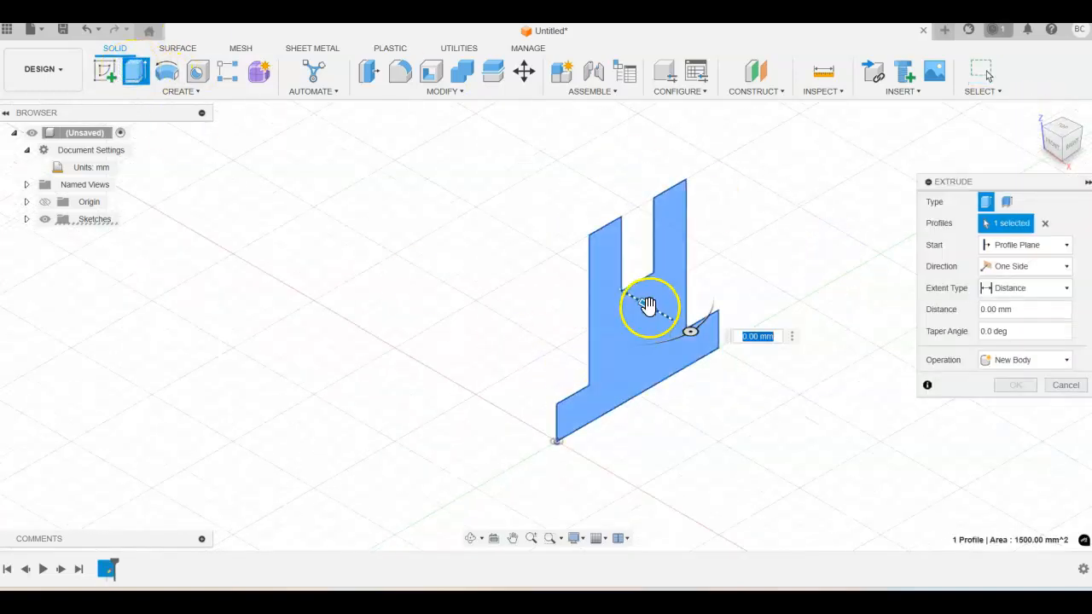
drag(613, 292, 412, 213)
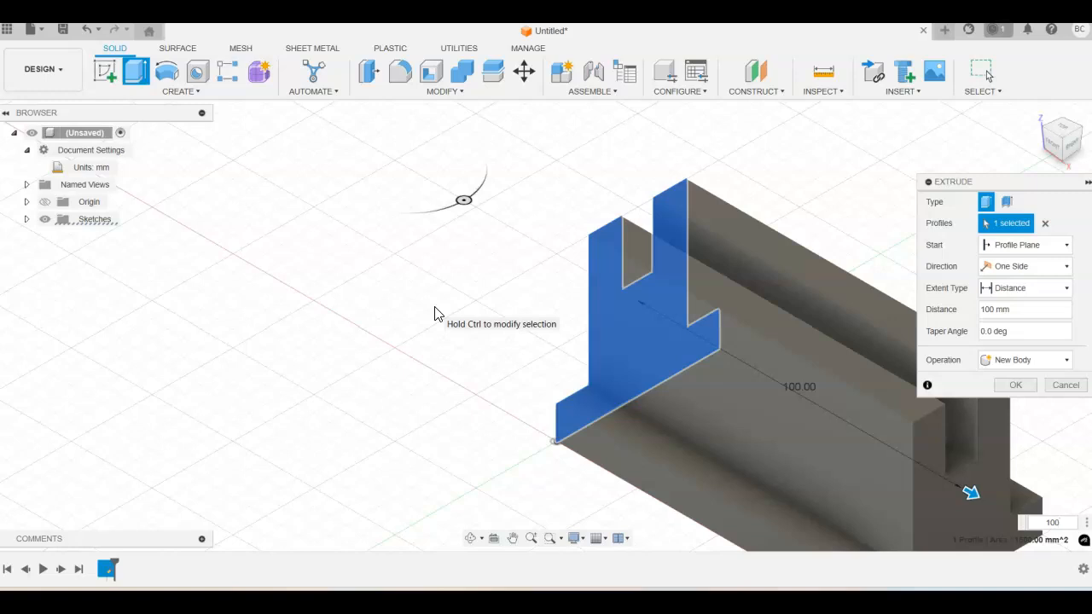
key(Return)
Start a new sketch on the long outer side face of the front upright wall.
scroll(794, 337, down, 2)
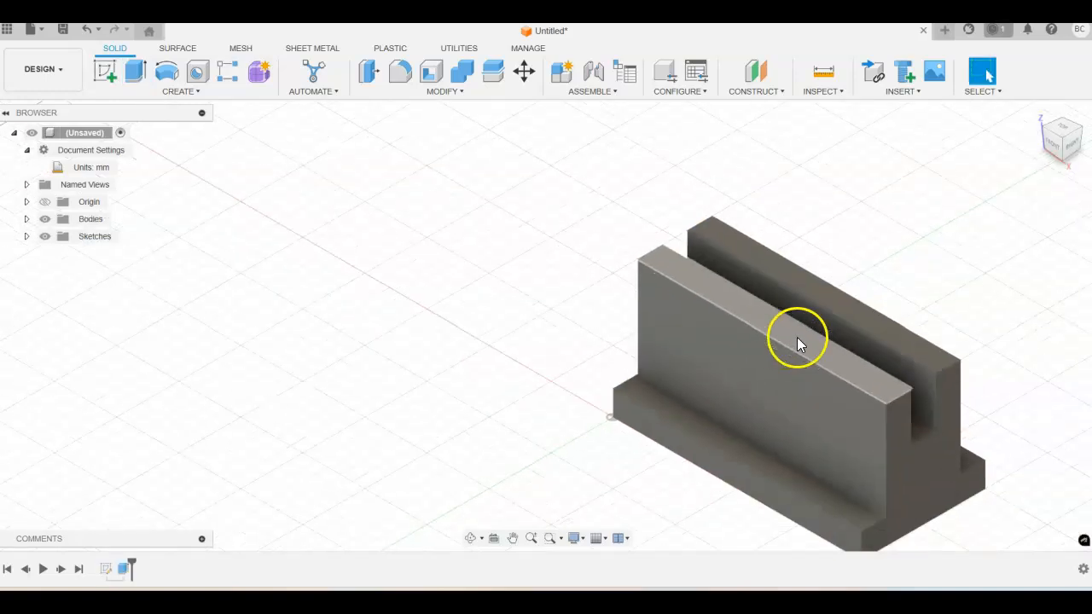
middle_drag(901, 282, 620, 223)
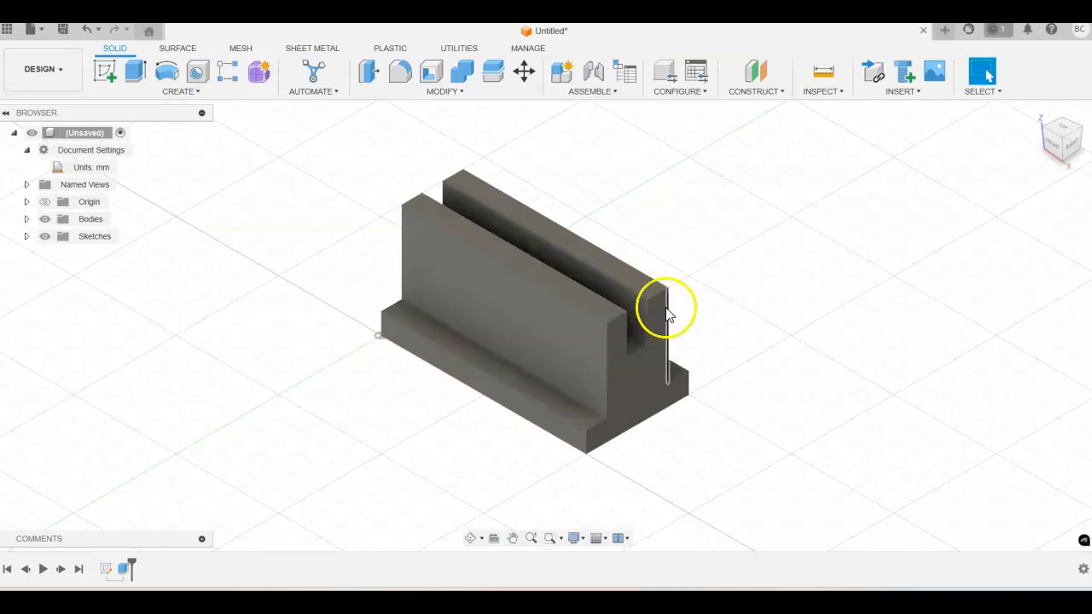
click(104, 73)
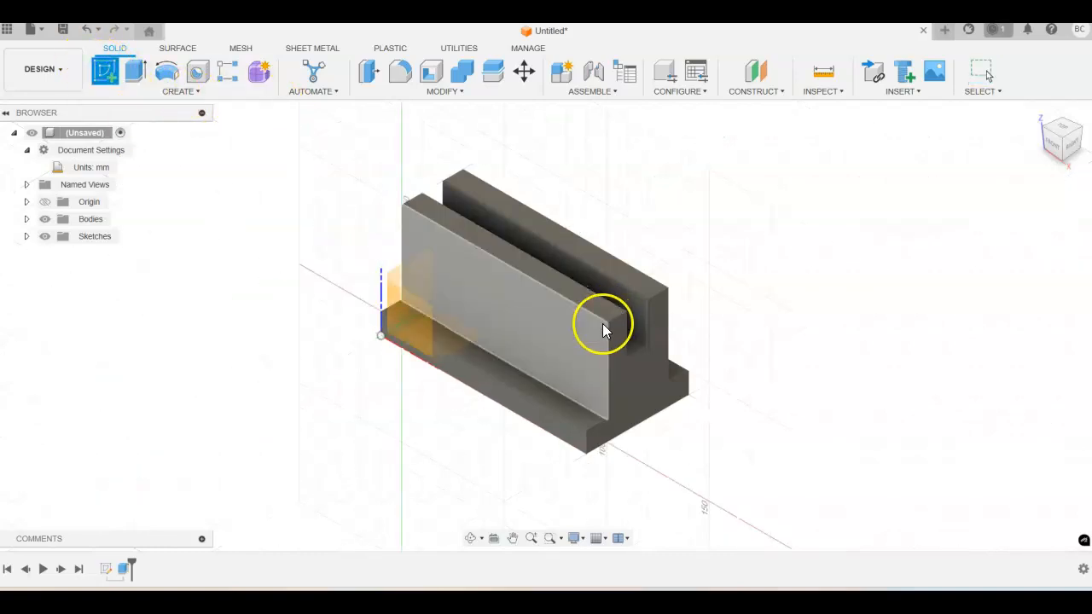
click(550, 328)
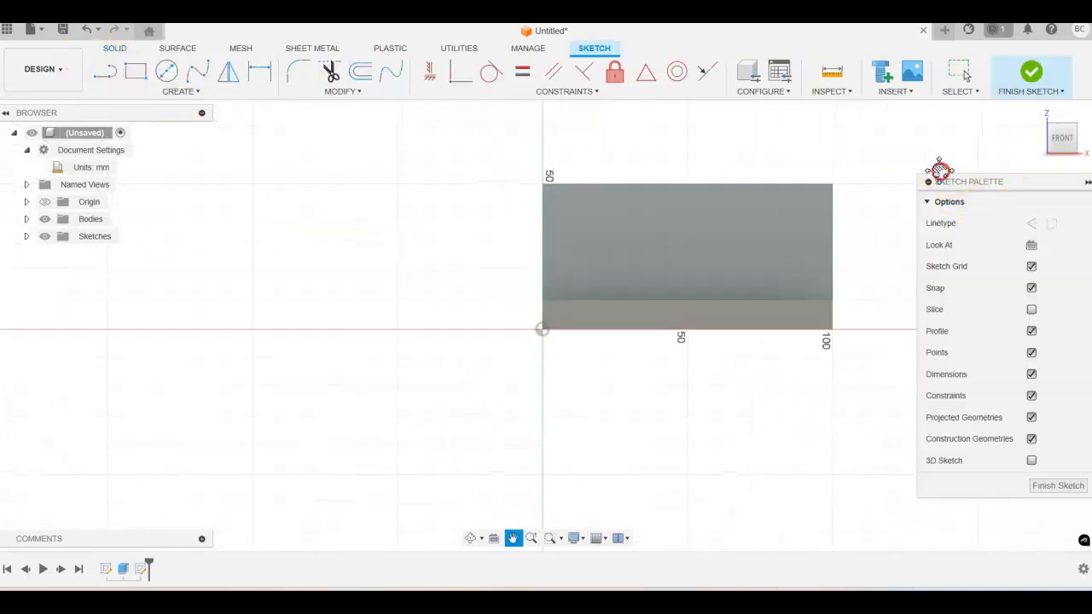
Sketch a right triangle with lines over the face's upper corner, running along its top and far end edges.
click(104, 72)
click(669, 216)
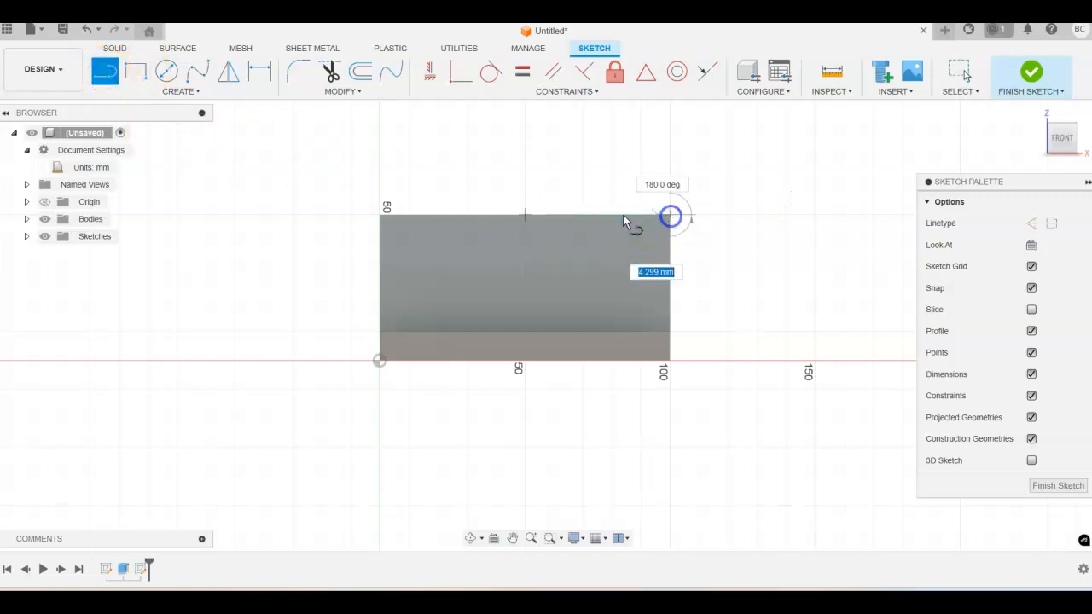
double_click(584, 218)
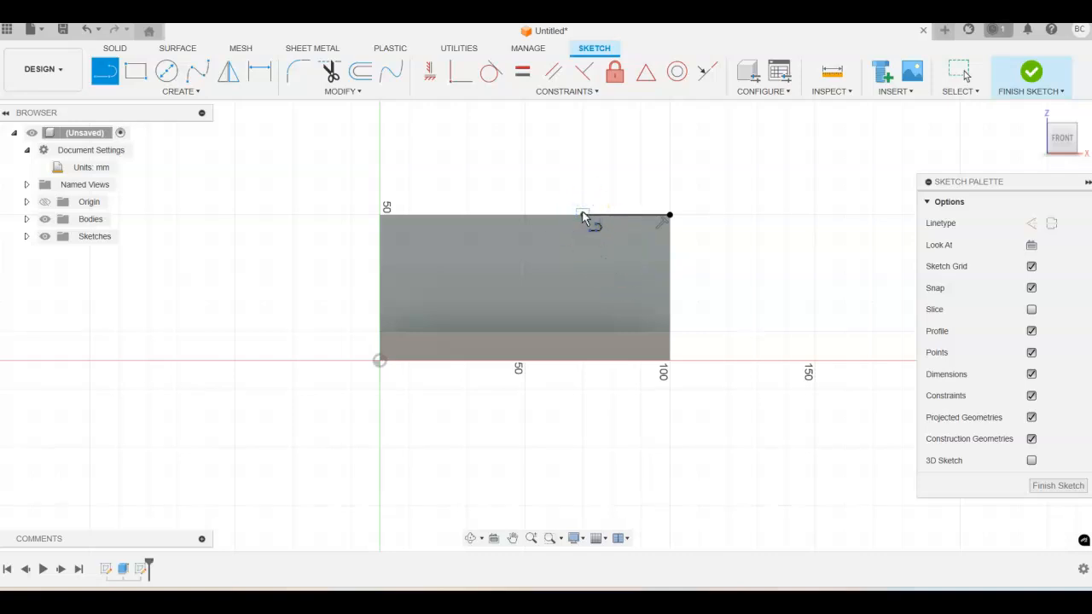
double_click(670, 292)
click(671, 293)
click(671, 215)
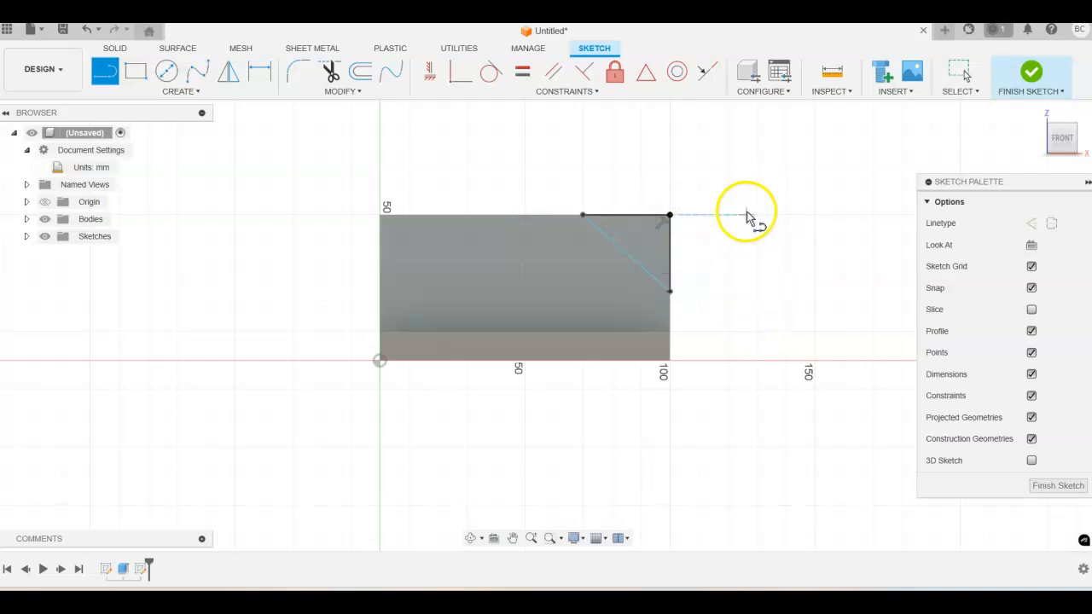
Dimension the triangle's lower corner at 30 mm above the body's bottom edge.
click(260, 74)
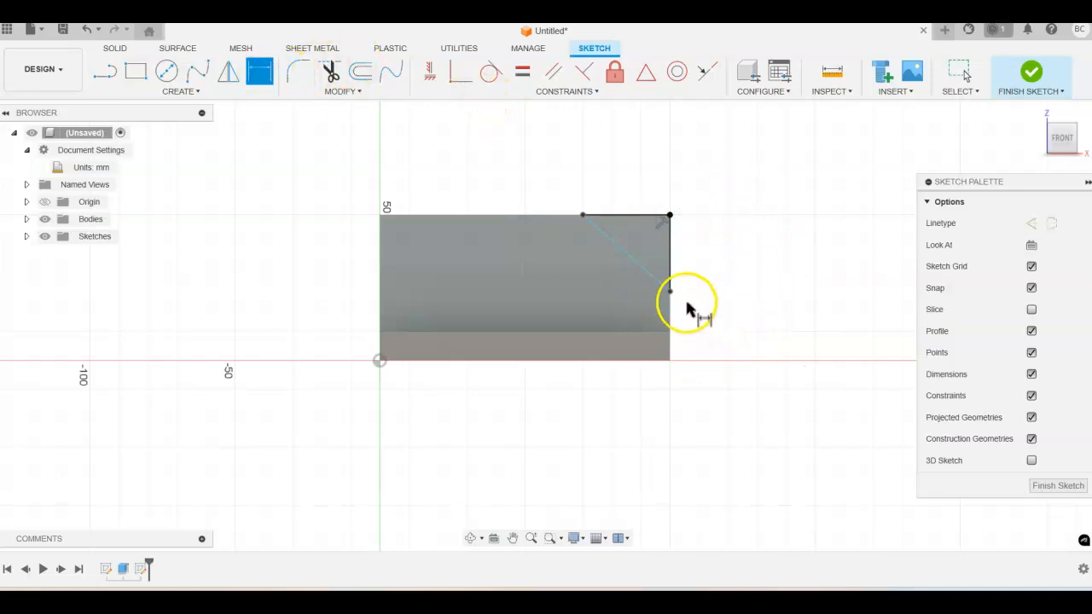
click(671, 293)
click(659, 360)
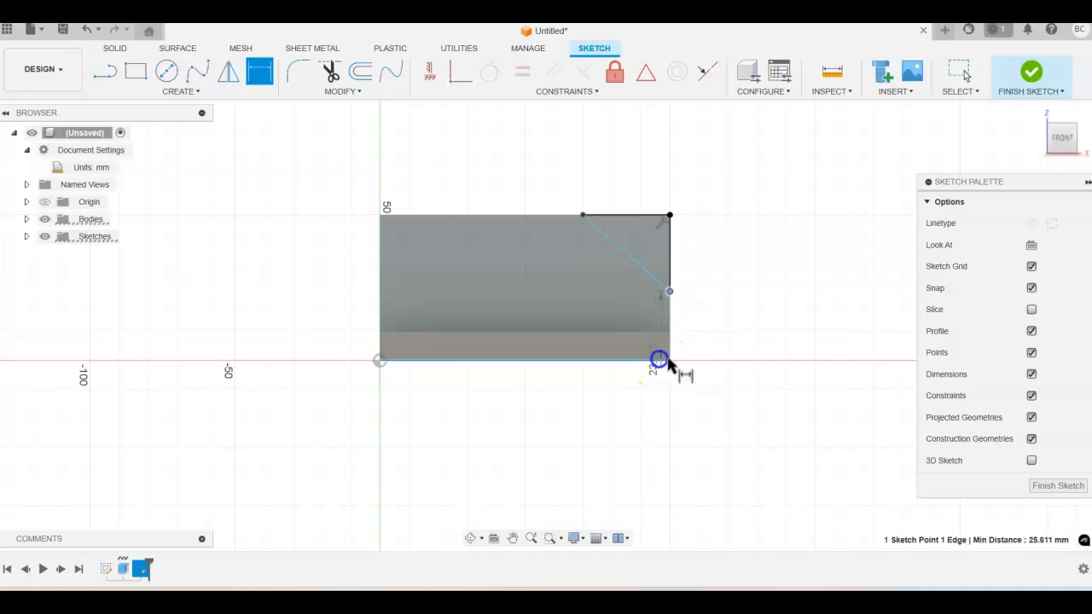
click(721, 339)
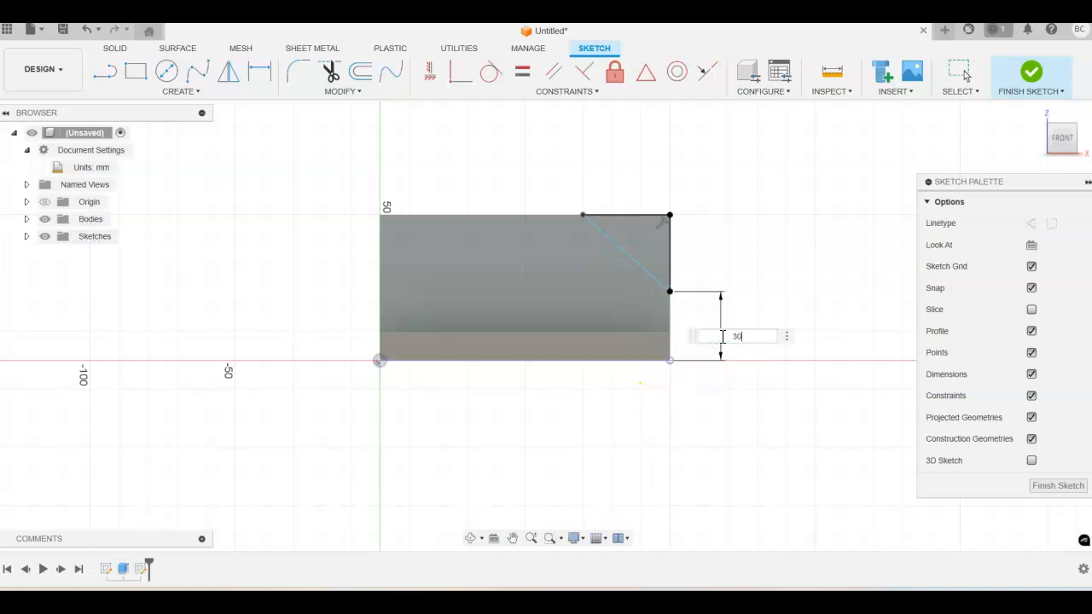
key(Return)
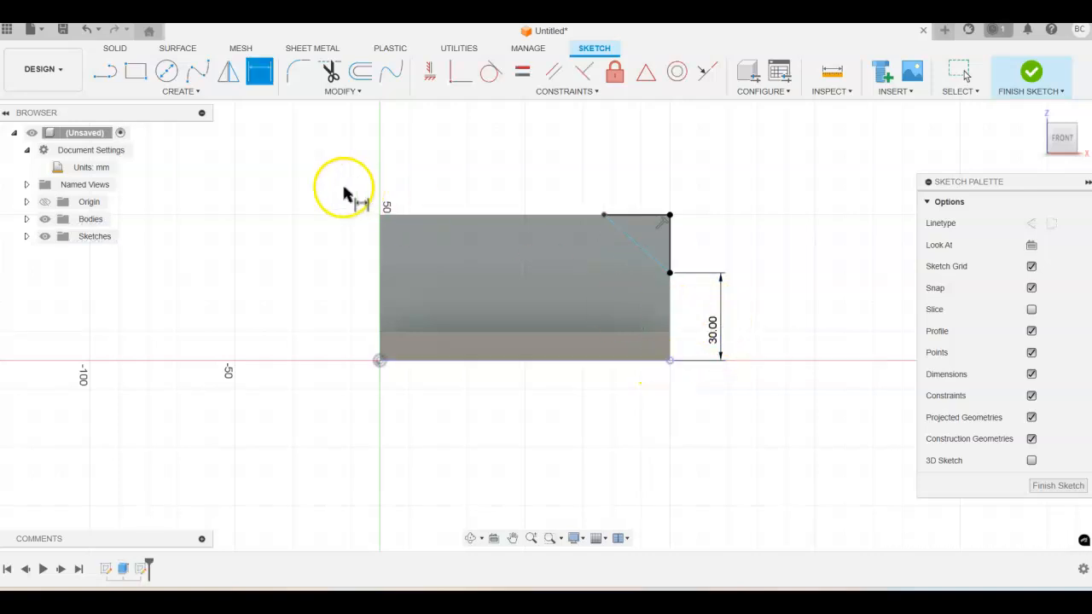
Dimension the triangle's corner on the top edge at 75 mm from the face's opposite vertical end edge.
click(382, 247)
click(603, 215)
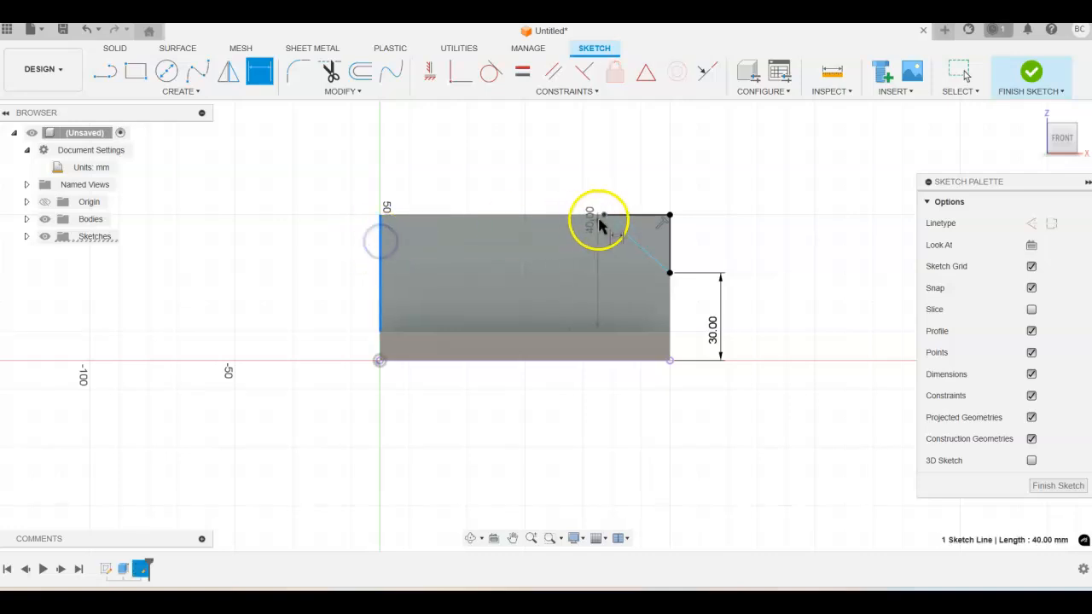
click(490, 168)
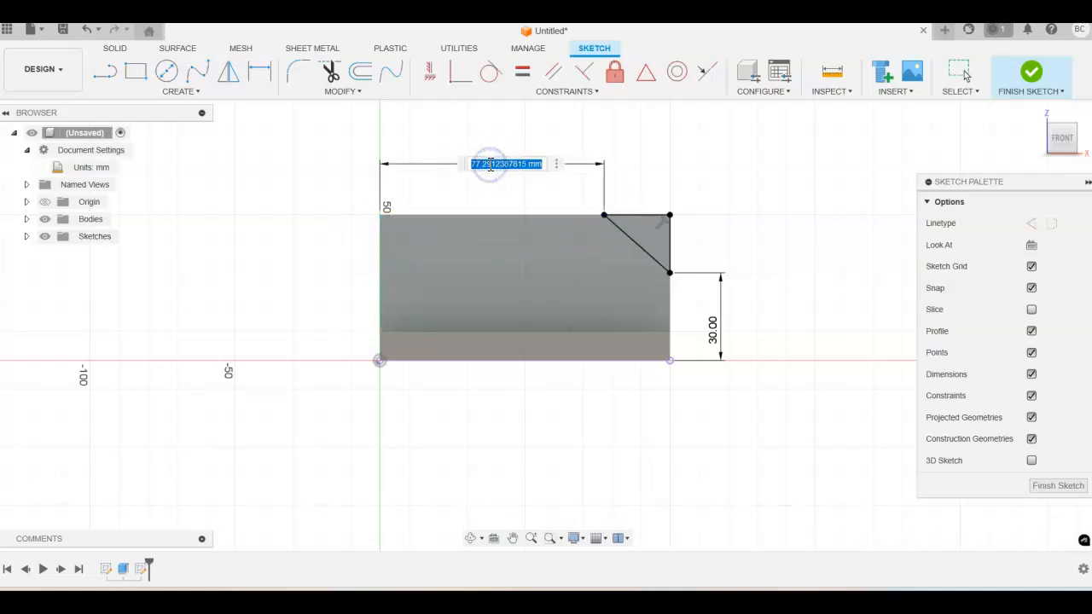
text(75)
key(Return)
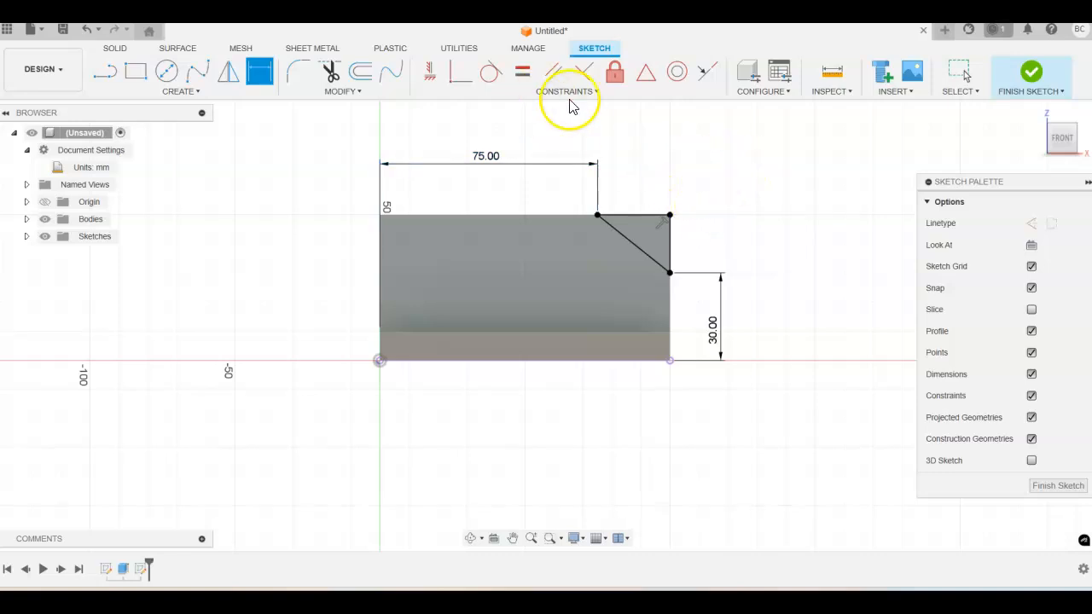
Finish the sketch and extrude the triangle inward as a cut with extent All, through both upright walls.
click(1030, 74)
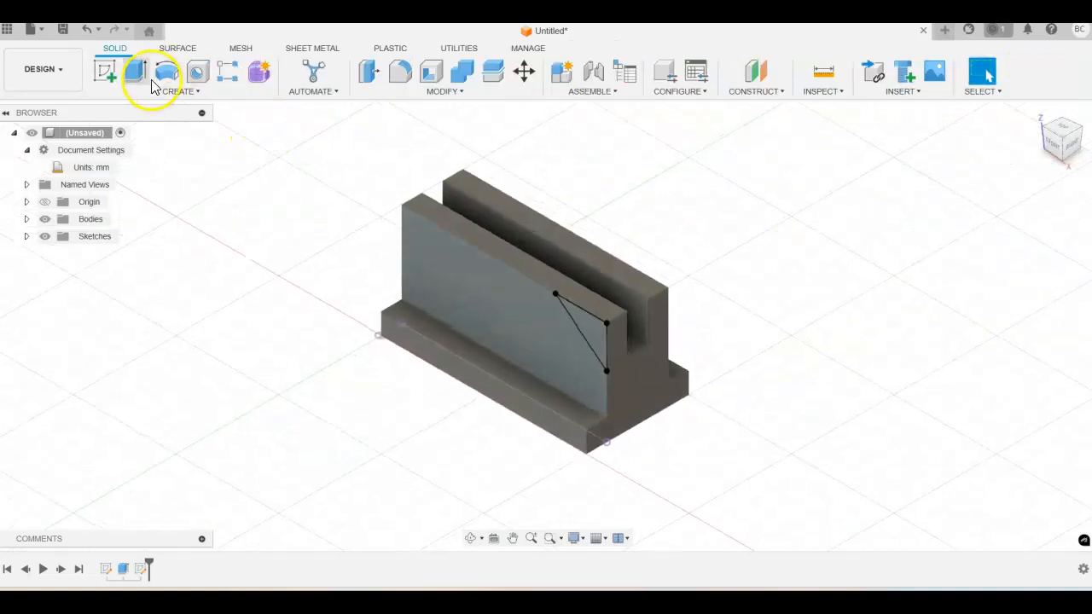
click(137, 71)
click(597, 331)
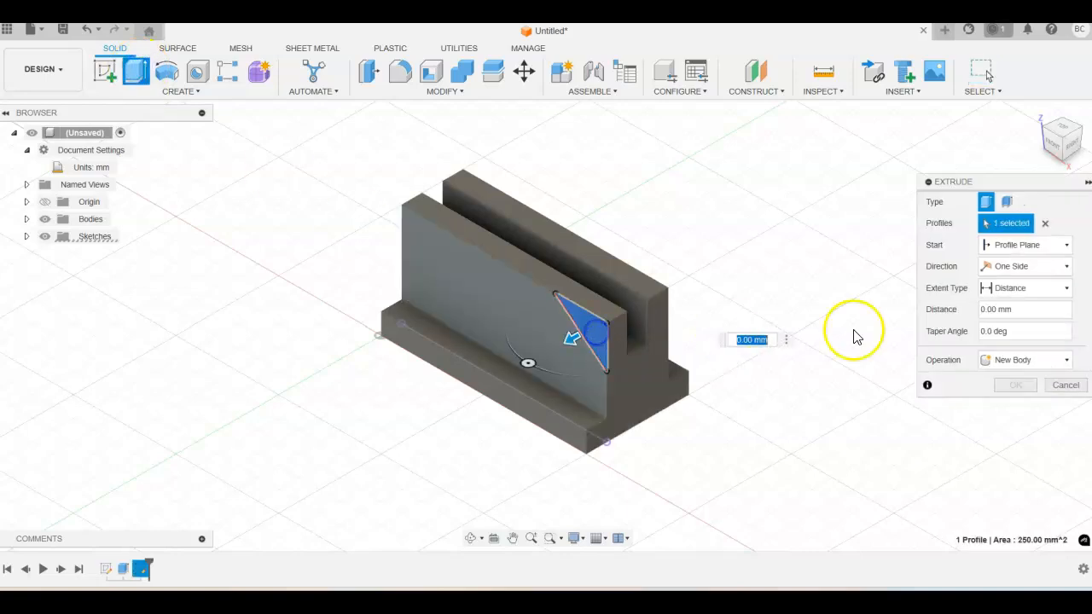
drag(570, 356, 812, 292)
click(1071, 292)
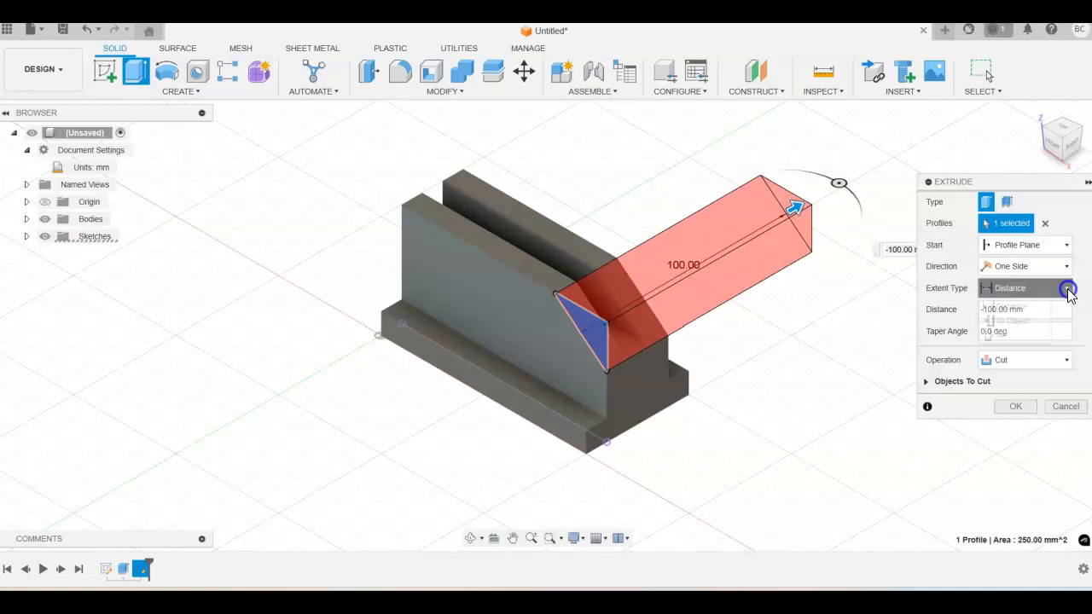
click(1029, 337)
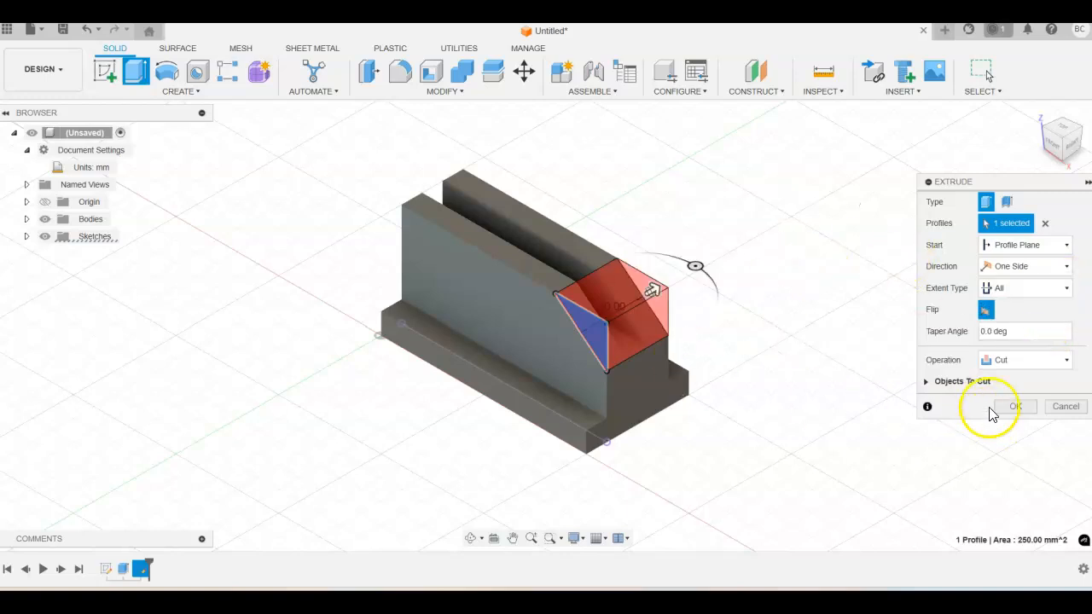
click(1014, 407)
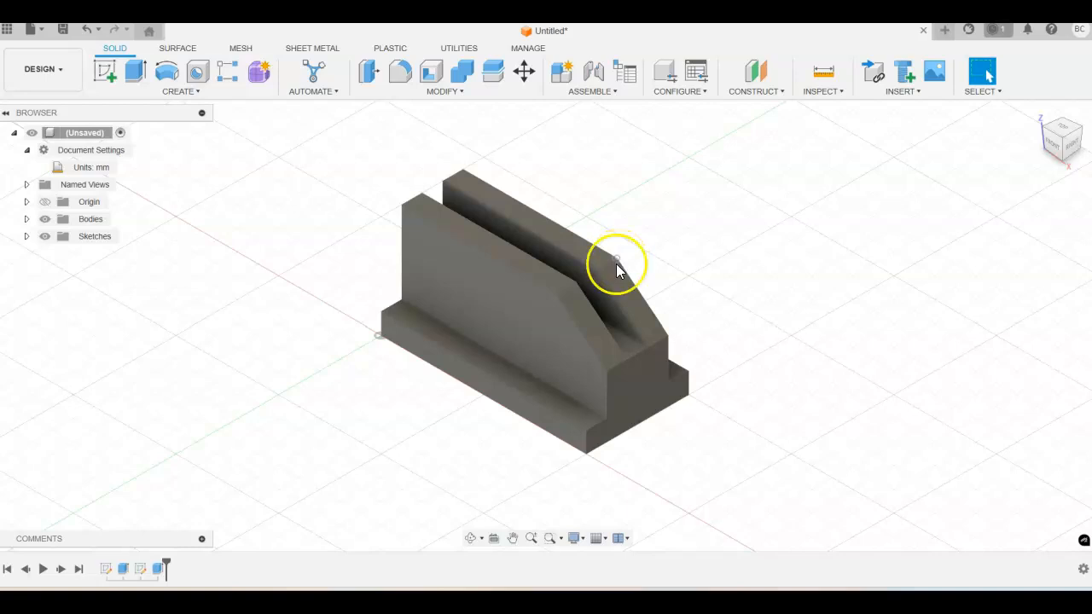
Start a new sketch on the front wall's outer side face and place a sketch point on its top edge.
click(602, 401)
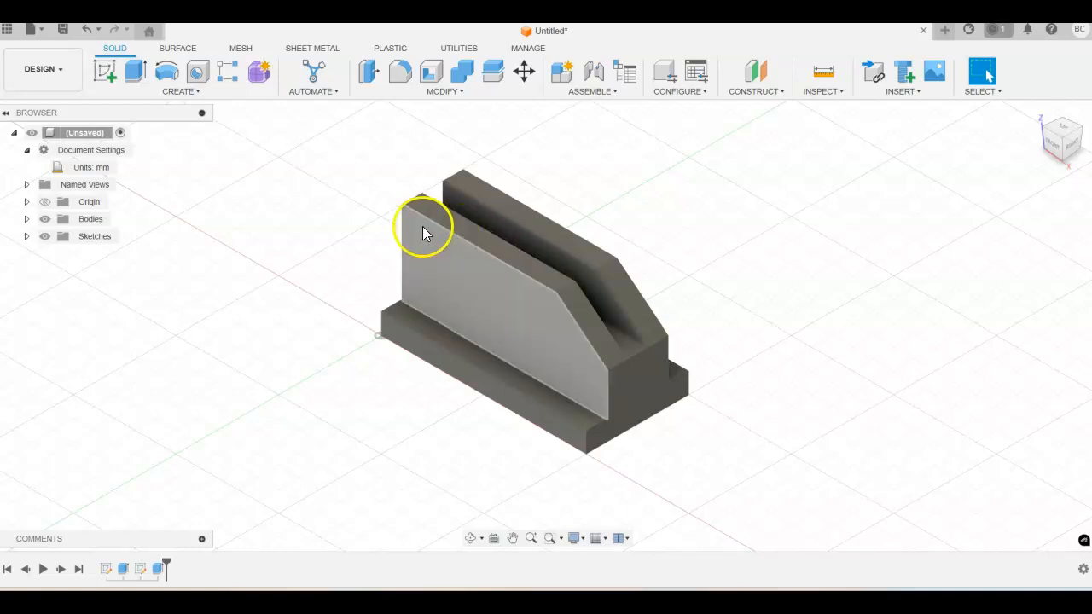
click(105, 71)
click(480, 290)
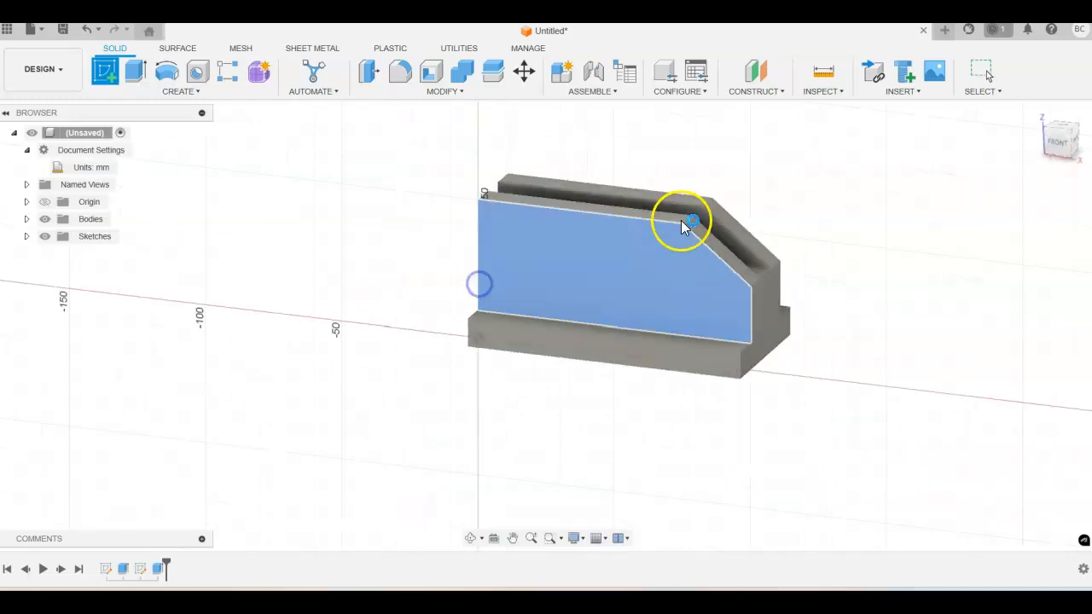
middle_drag(792, 151, 602, 174)
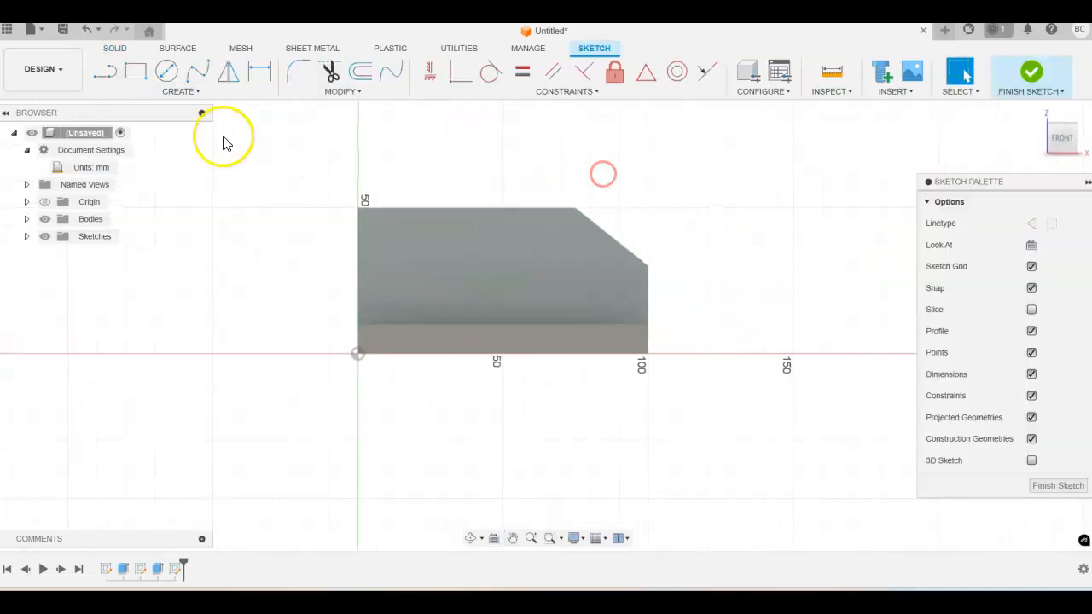
click(175, 92)
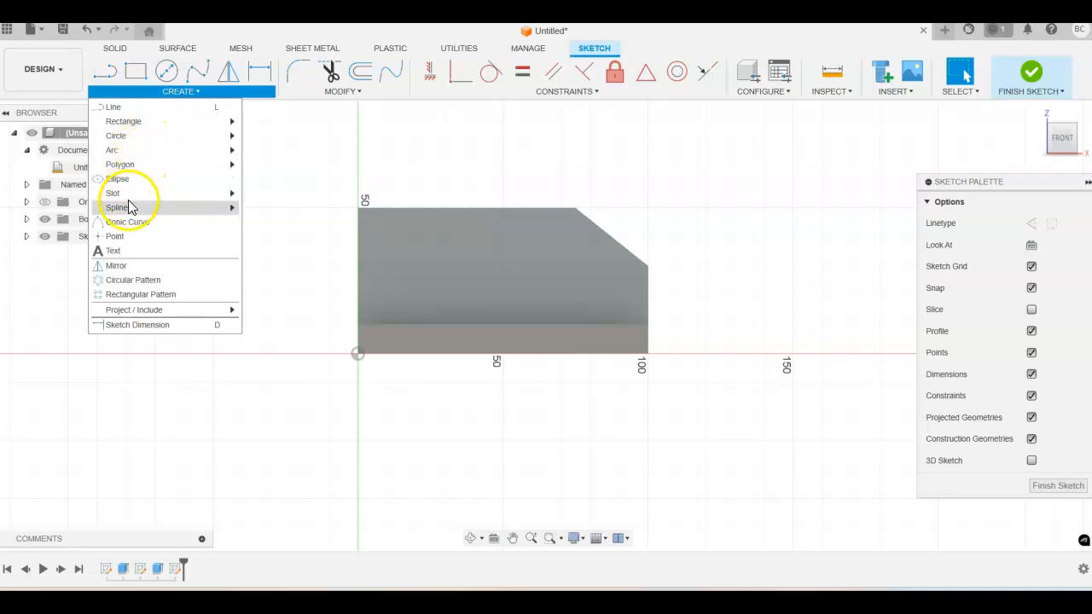
click(117, 237)
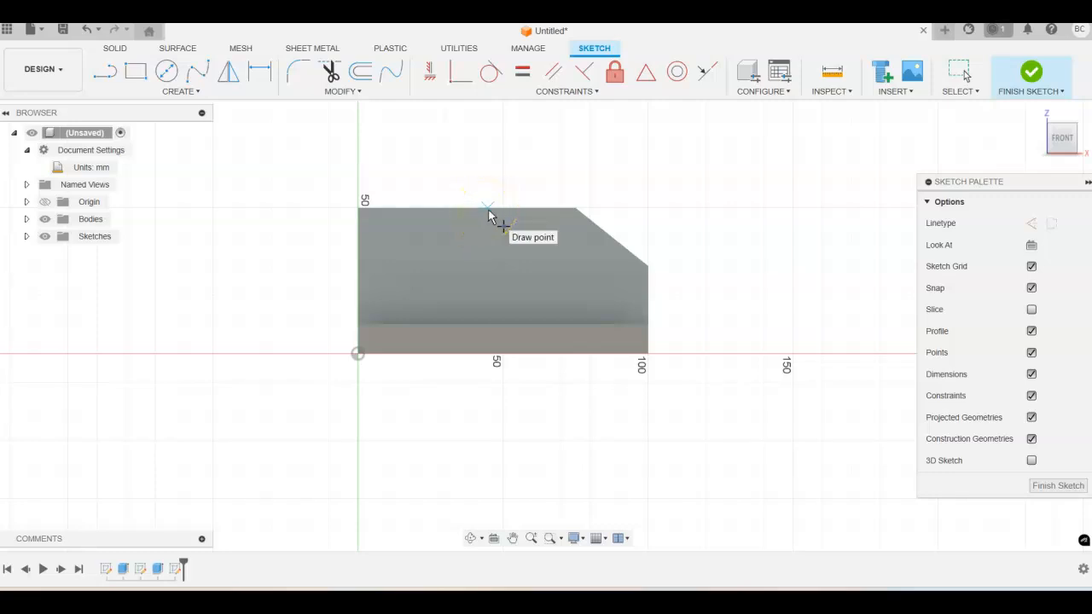
Dimension the point at 50 mm from the face's full-height vertical end edge and finish the sketch.
click(260, 75)
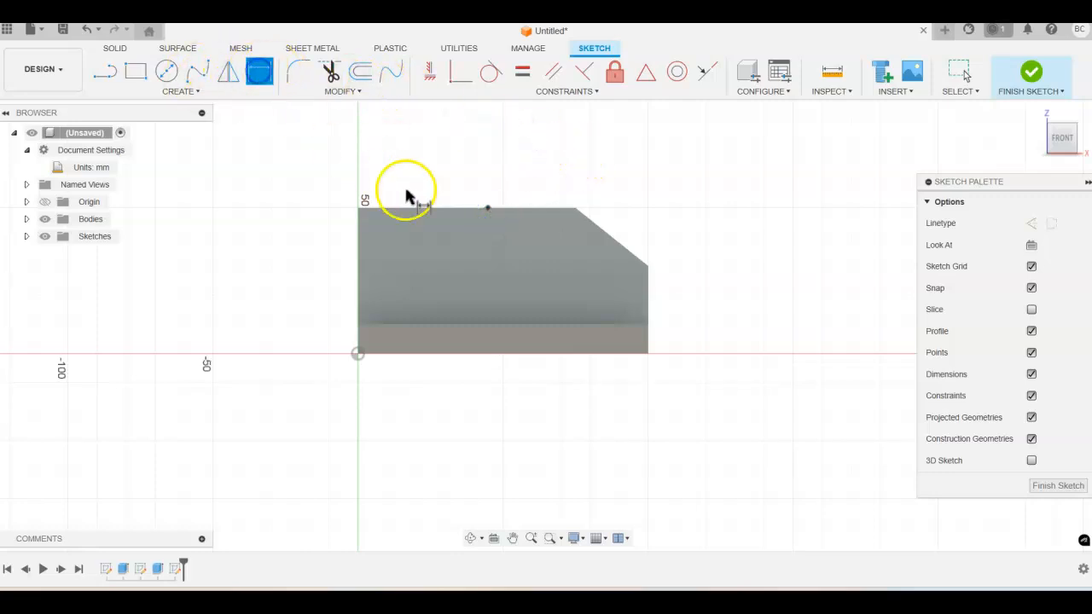
click(488, 209)
click(357, 256)
click(417, 176)
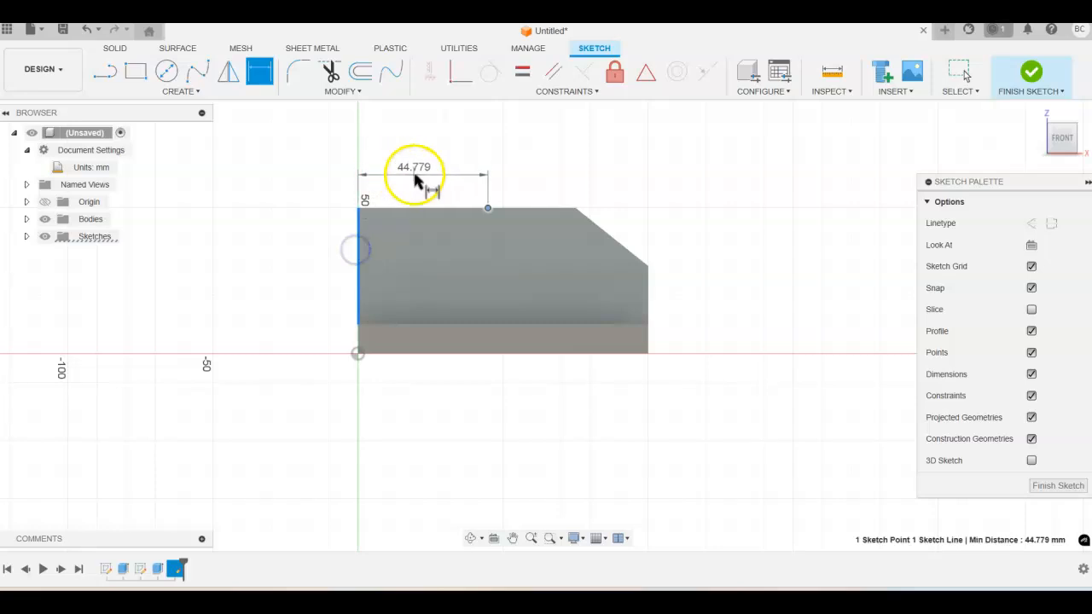
text(50)
key(Return)
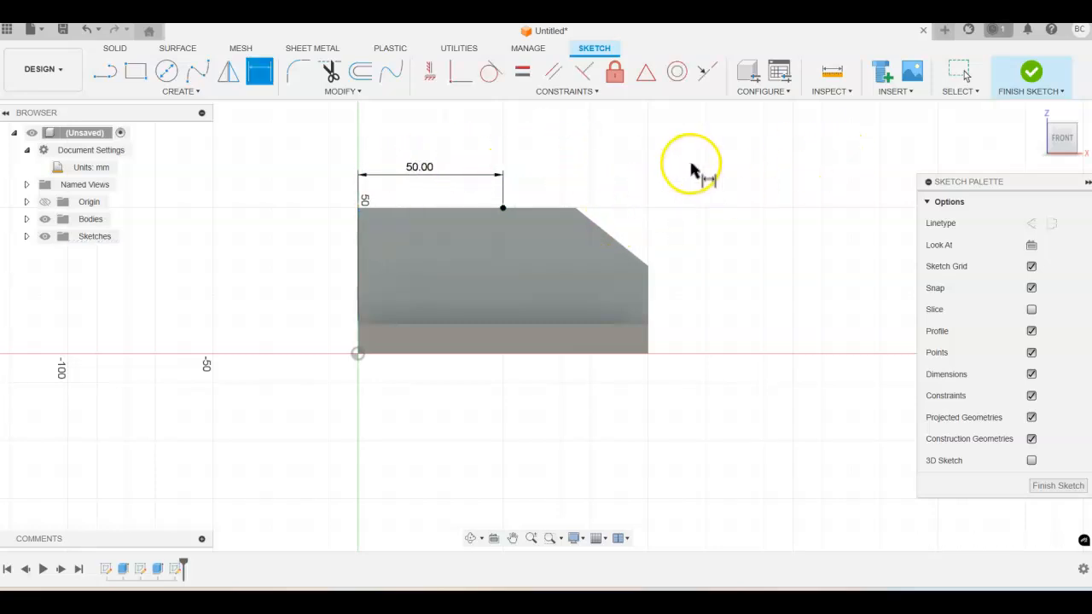
click(1055, 89)
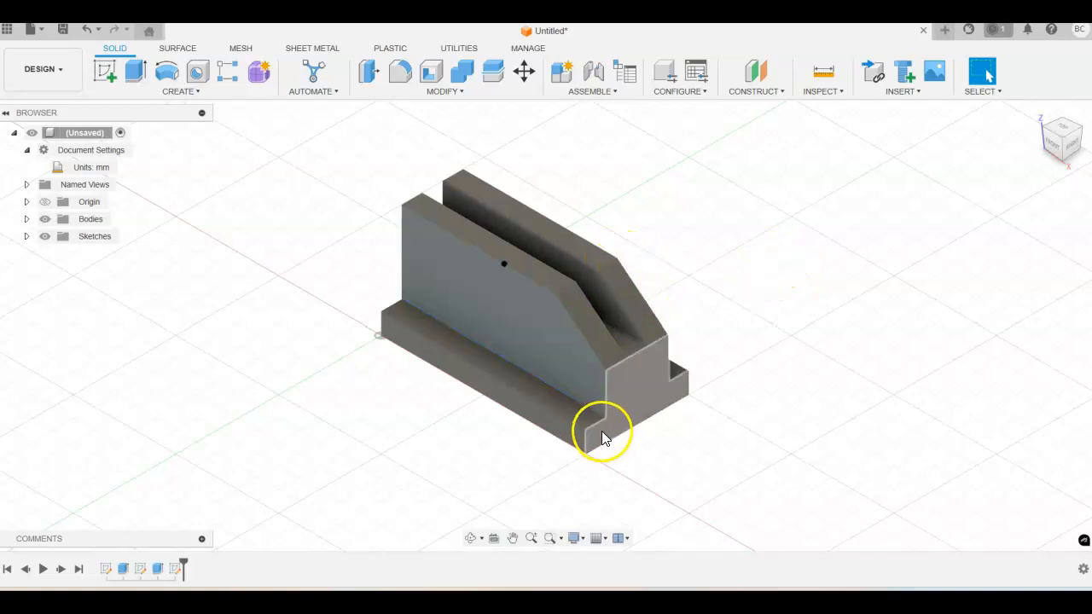
Construct a plane through three points: the sketch point, the rear wall's upper outer bevel corner, and the front wall's lower corner at the bevelled end.
click(782, 94)
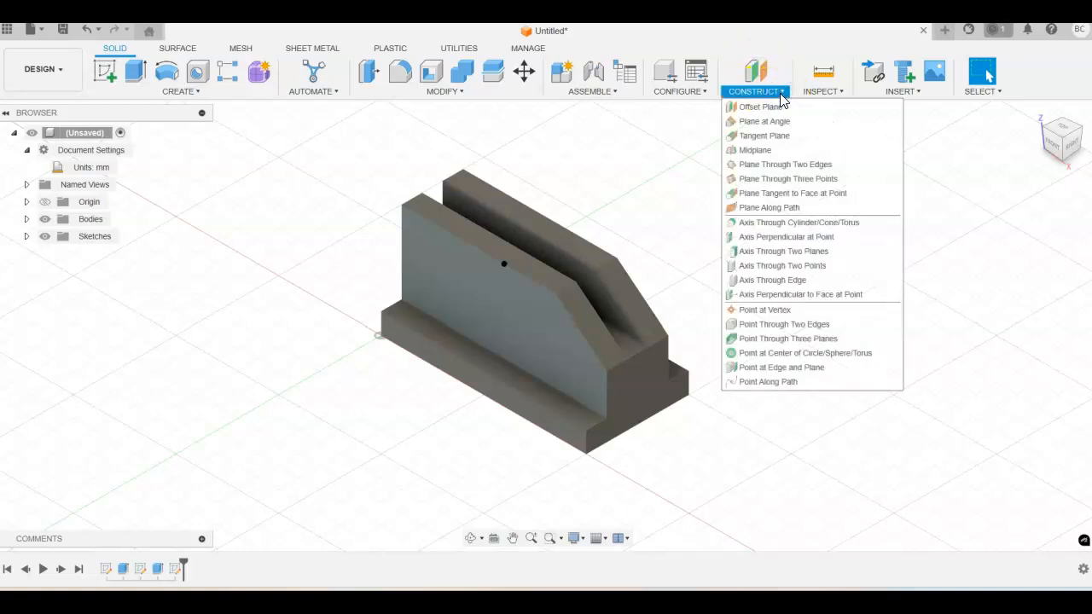
click(793, 181)
click(783, 167)
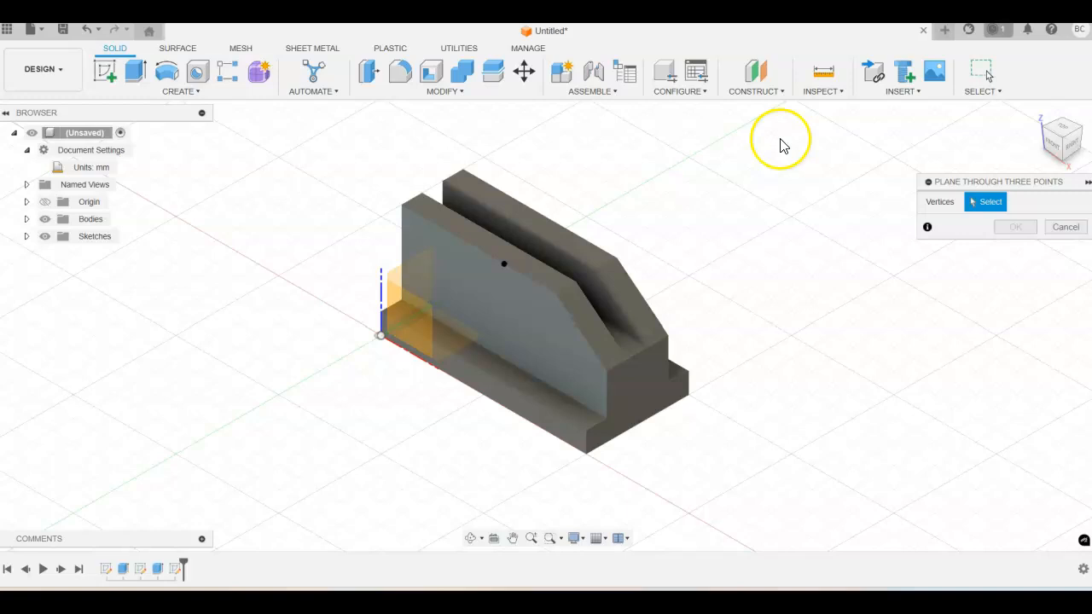
click(503, 266)
click(616, 260)
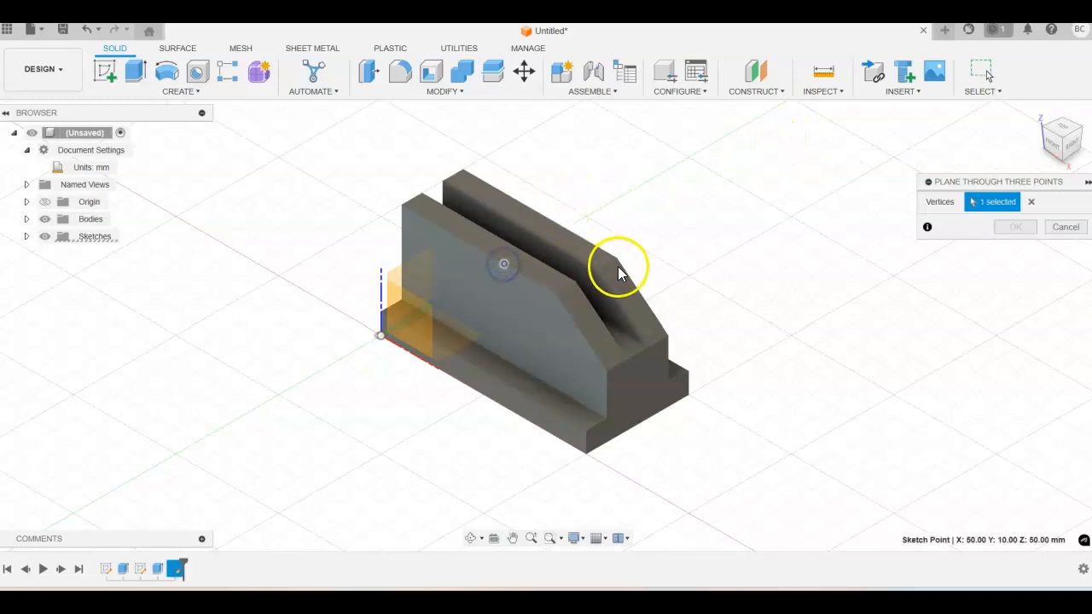
click(605, 418)
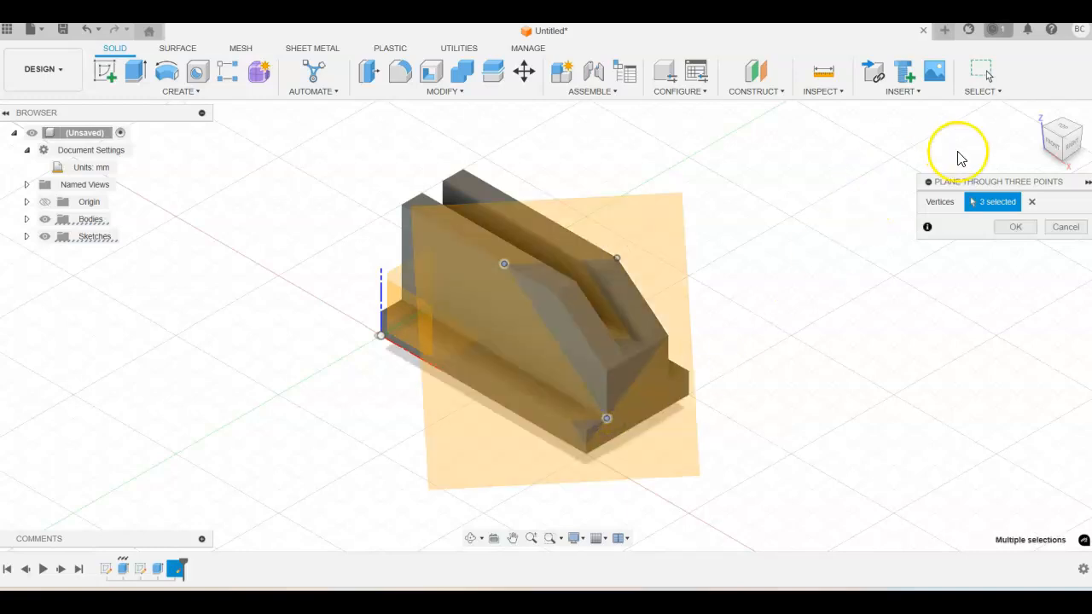
click(1012, 228)
click(1012, 230)
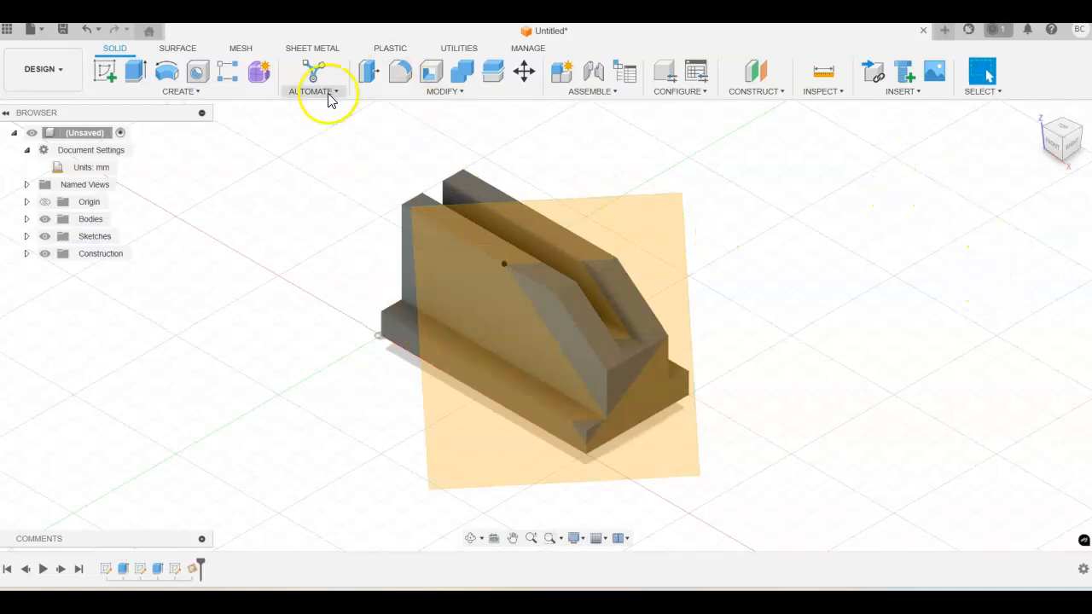
Start a sketch on the new angled plane, draw a two-point rectangle enclosing the whole body, and finish the sketch.
click(107, 77)
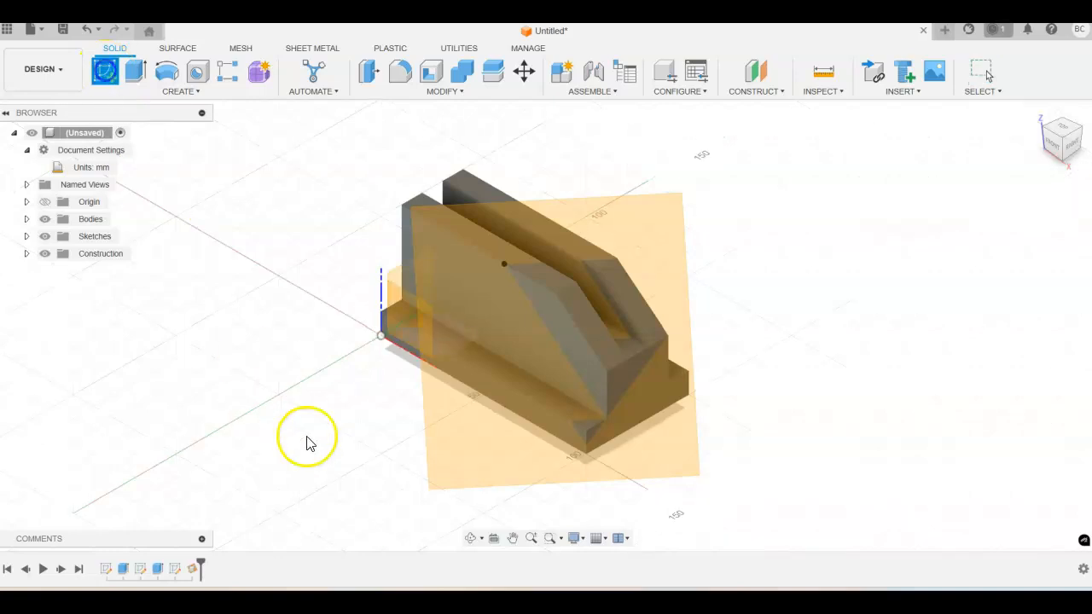
click(448, 458)
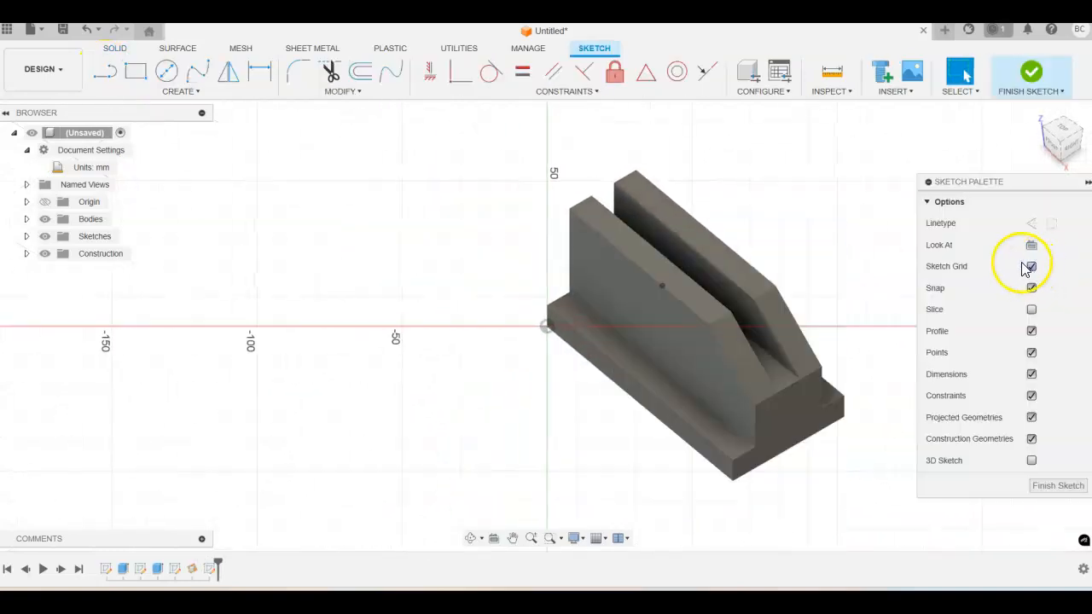
click(135, 71)
middle_drag(805, 214, 631, 156)
click(310, 121)
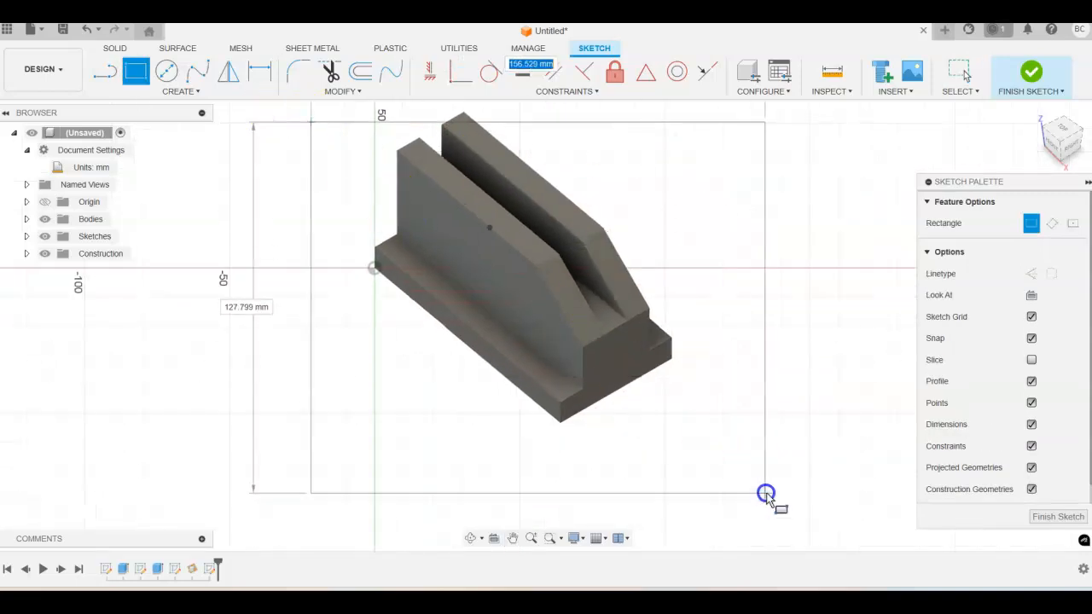
click(804, 519)
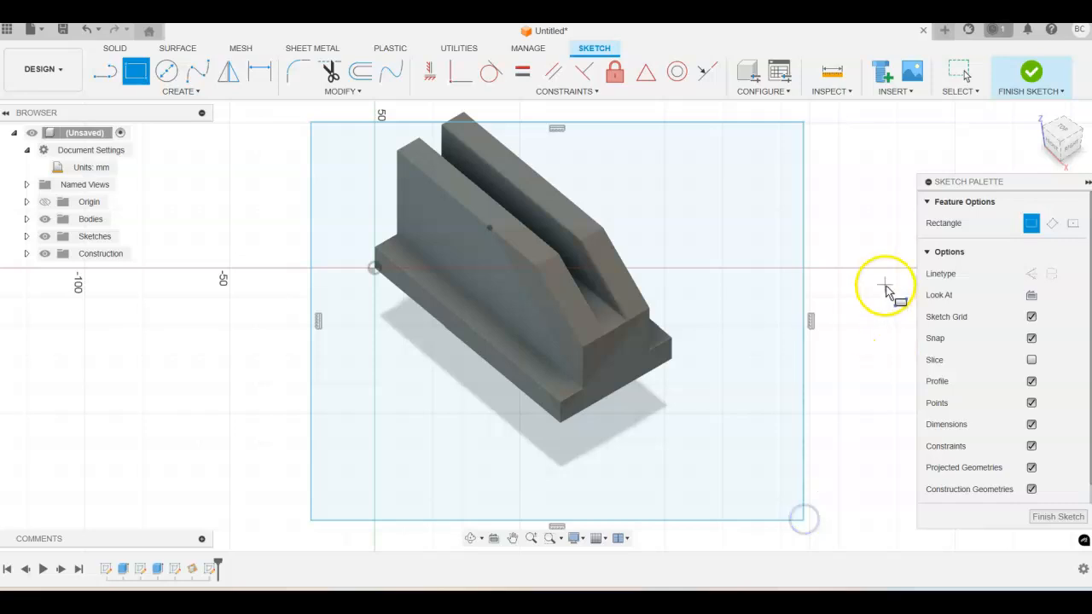
click(1032, 76)
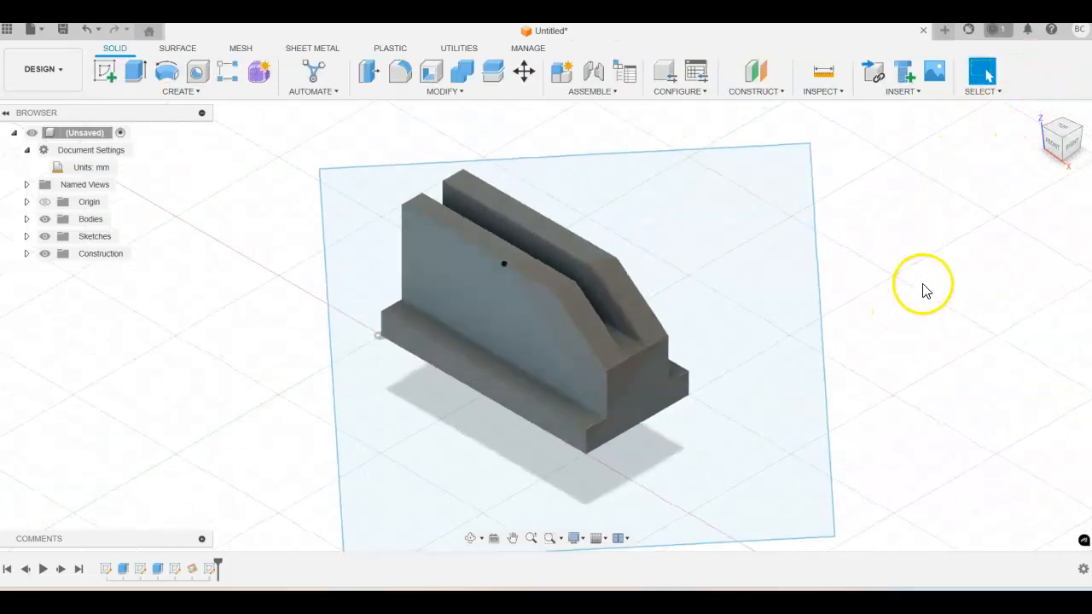
Extrude the large rectangle on the angled plane 80 mm as a cut, removing the body's corner beyond the plane.
click(136, 71)
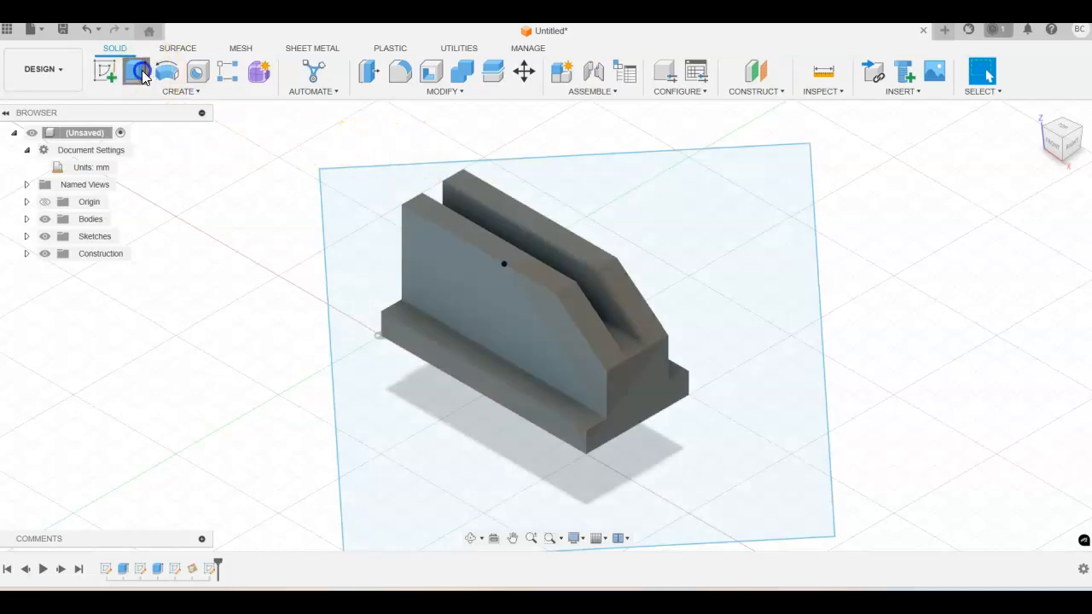
click(406, 448)
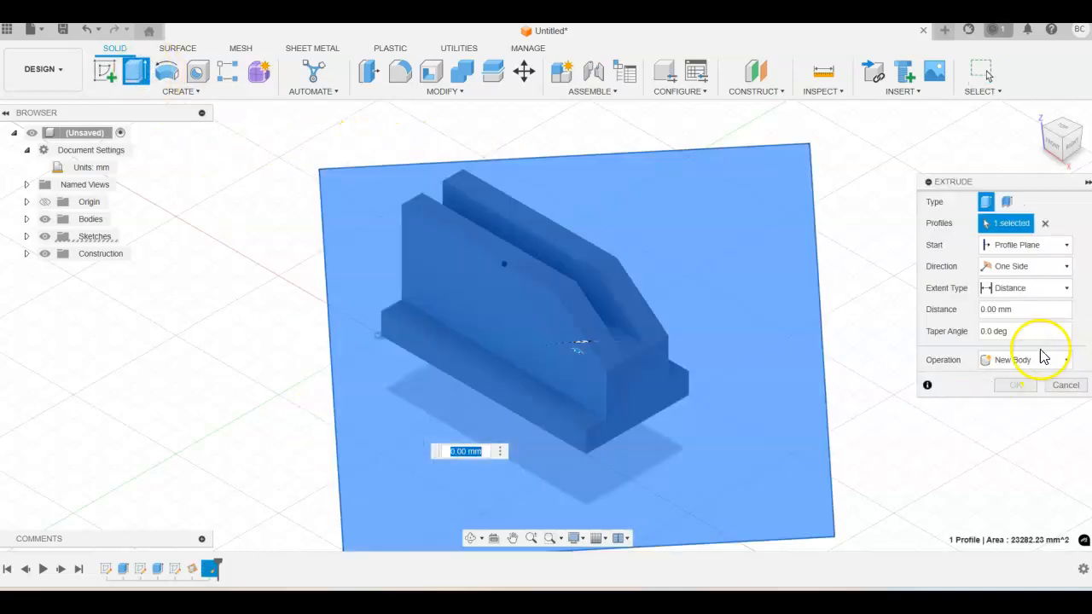
middle_drag(799, 373, 783, 315)
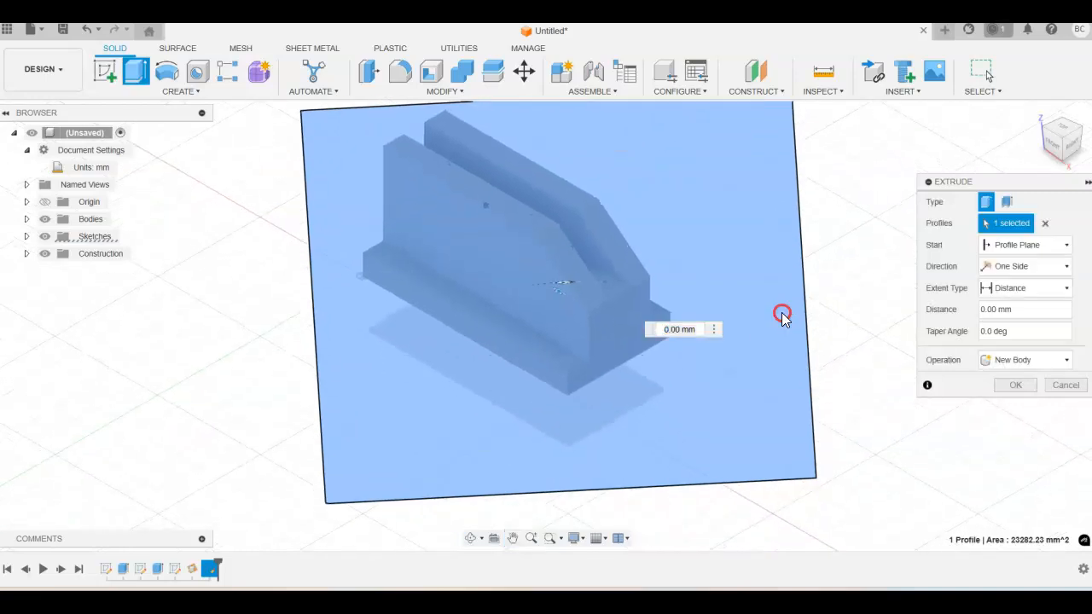
scroll(783, 313, up, 2)
scroll(785, 312, down, 2)
scroll(786, 315, down, 3)
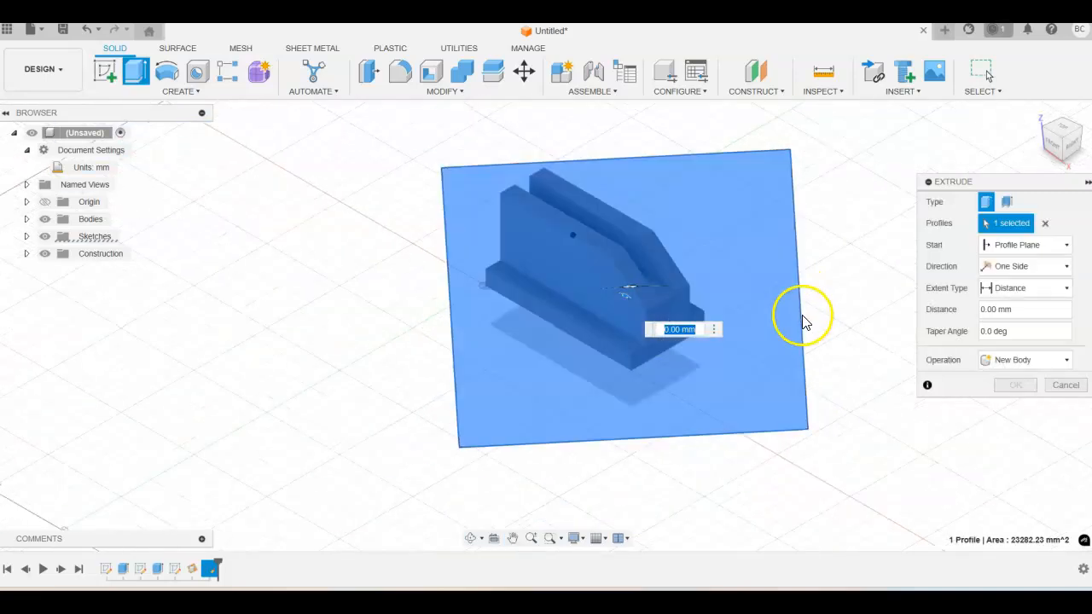
shift+middle_drag(811, 324, 828, 282)
drag(648, 284, 720, 225)
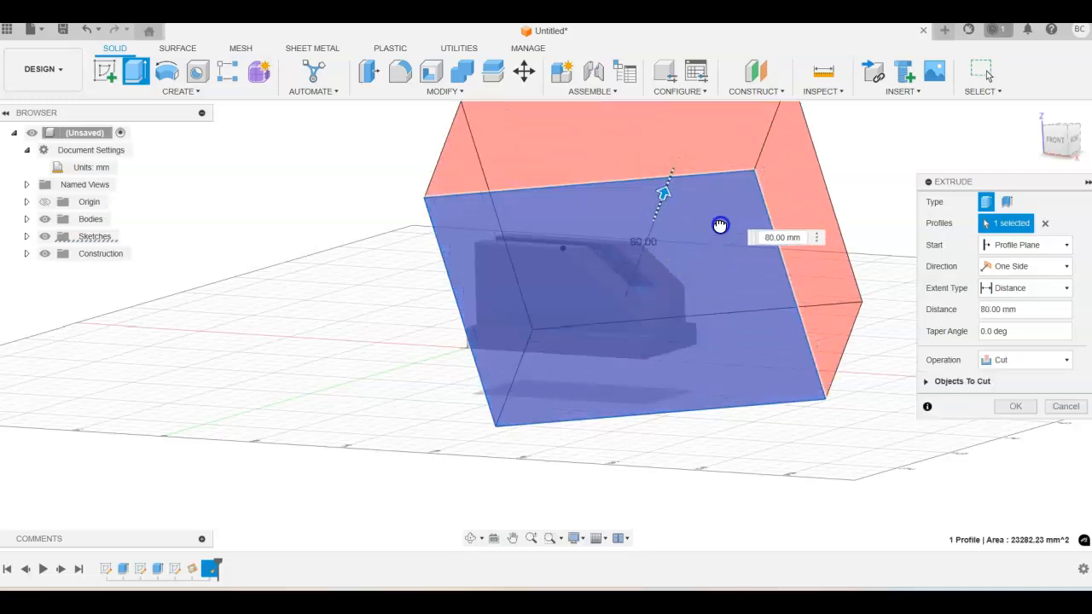
click(1015, 408)
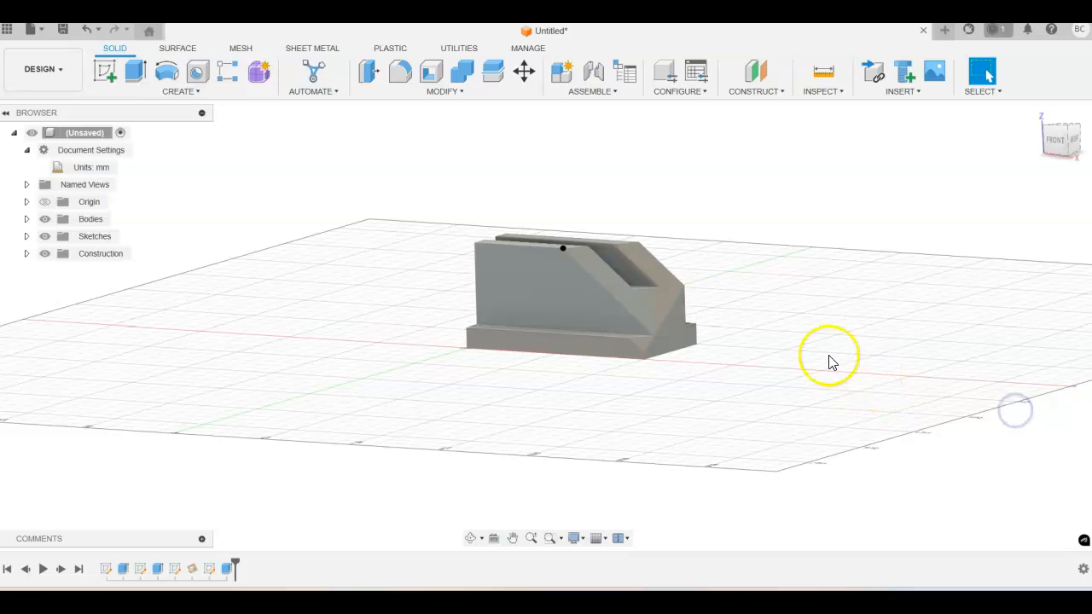
Examine the cut block in the front, top and right views, and return to the home view.
scroll(777, 358, down, 2)
scroll(772, 362, up, 2)
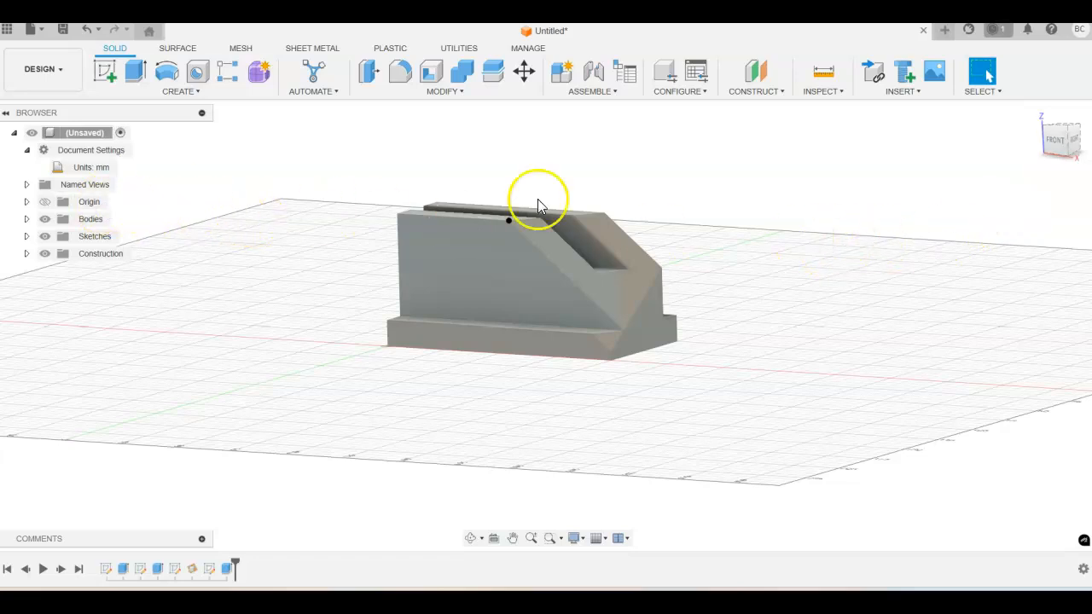
click(1031, 156)
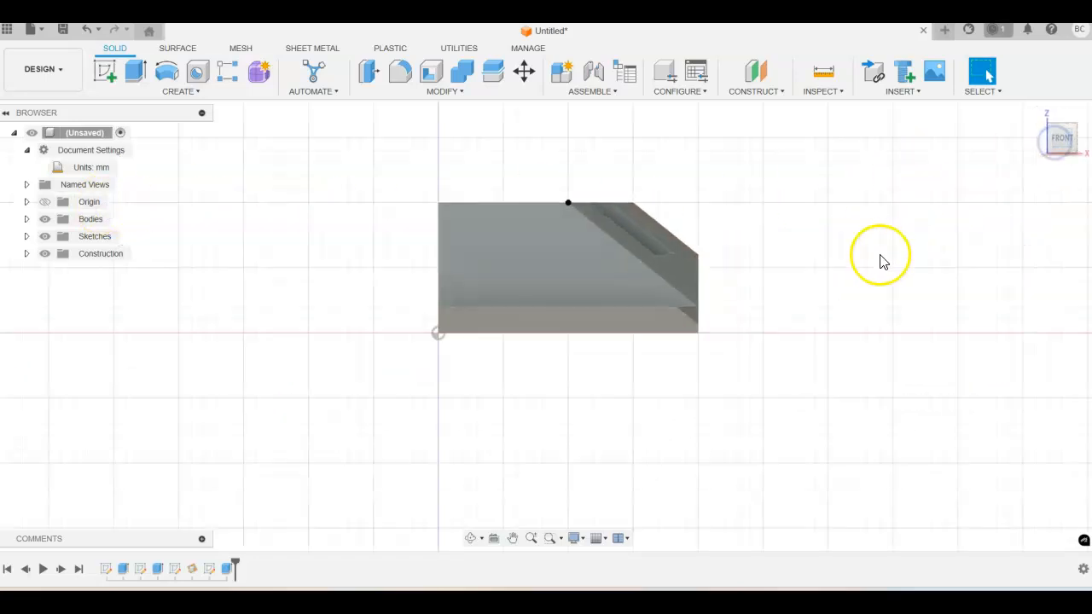
middle_drag(880, 207, 840, 245)
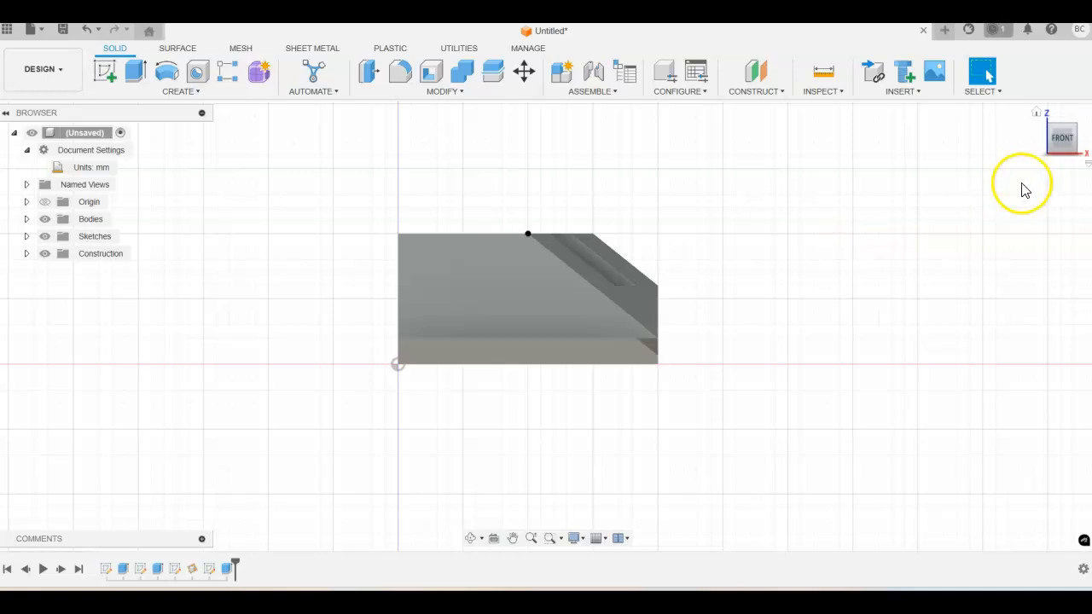
click(1063, 120)
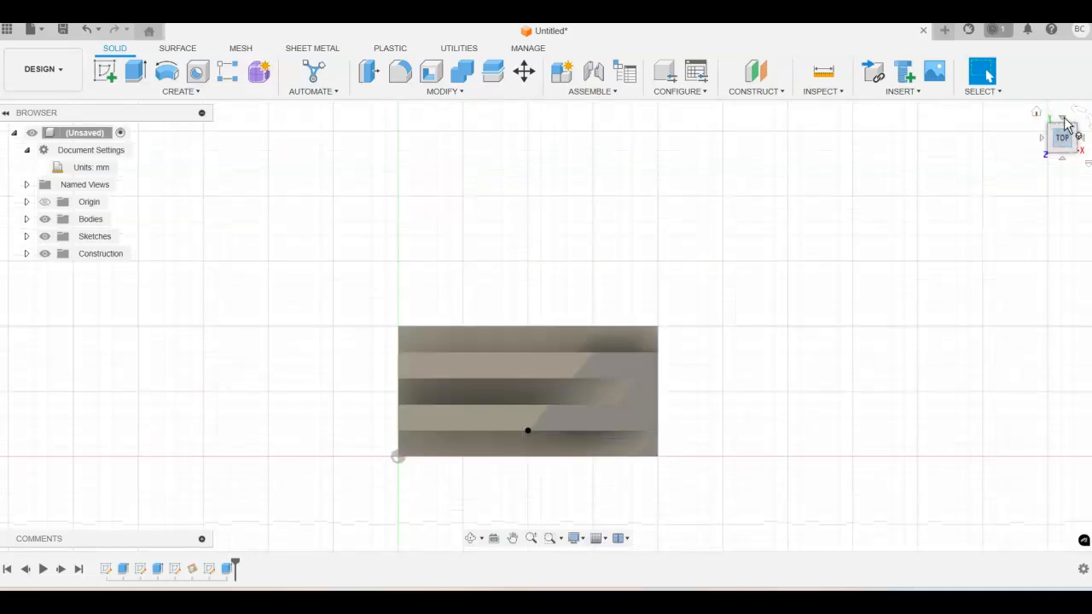
click(1065, 162)
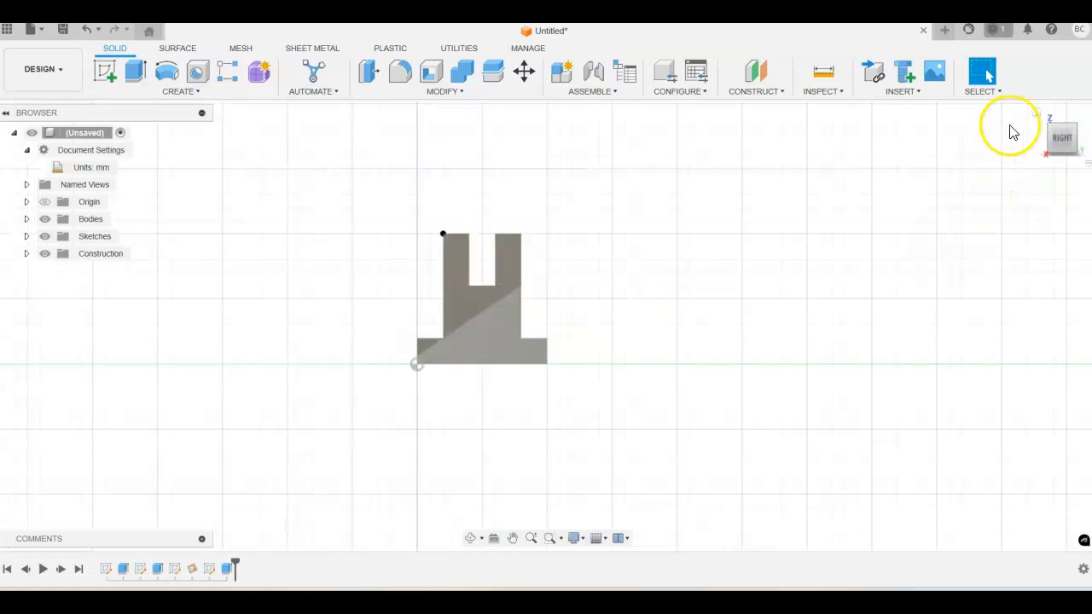
click(1041, 120)
scroll(788, 241, down, 2)
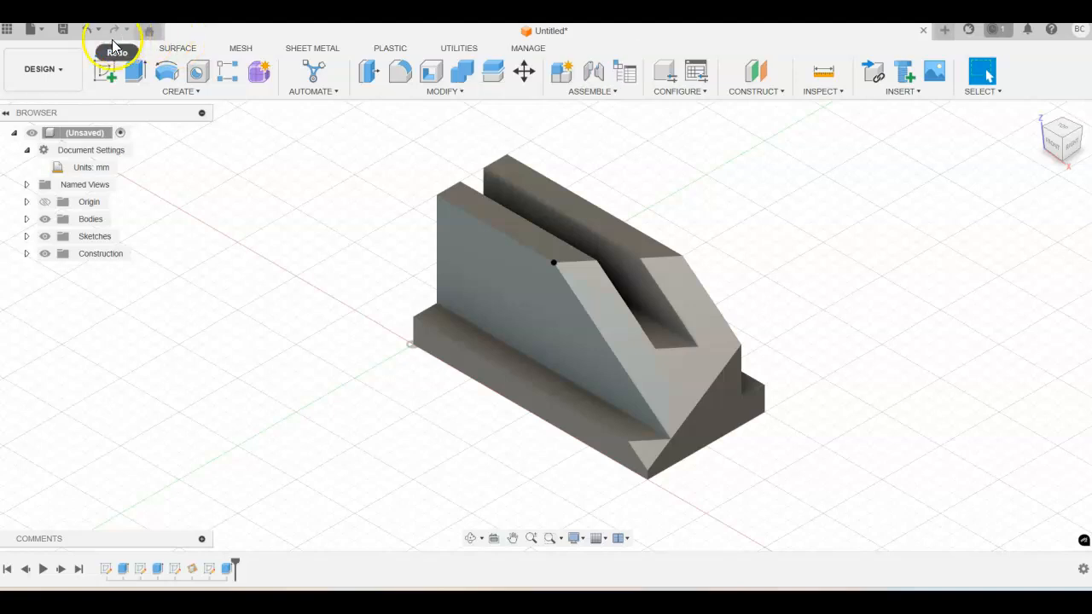
Save the design as P3-7-FLast in the Chapter 3 Problems project.
click(64, 31)
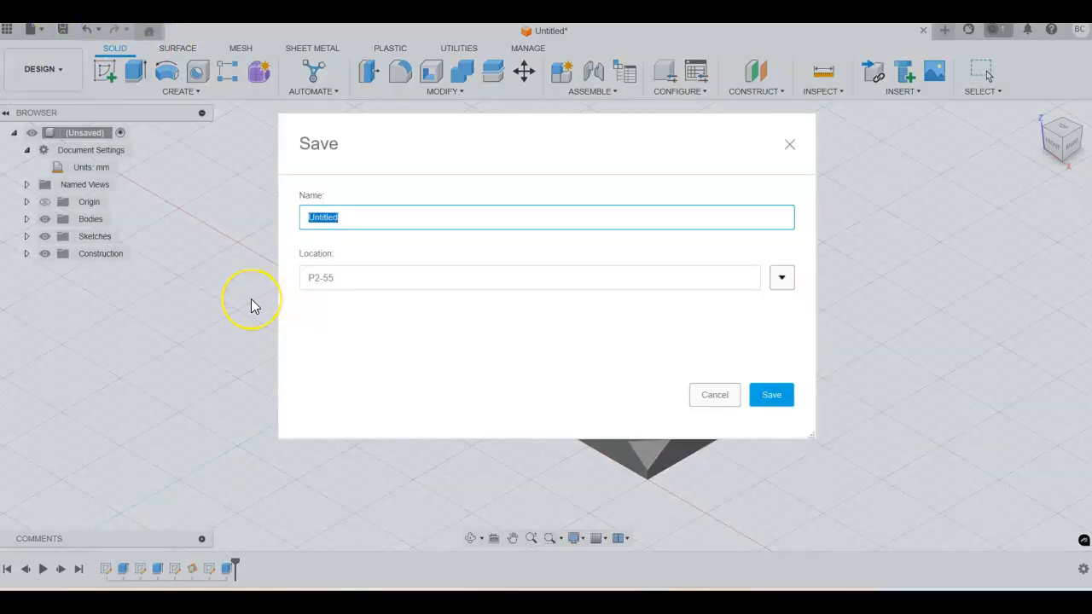
text(P3-7-FLast)
click(781, 277)
click(335, 469)
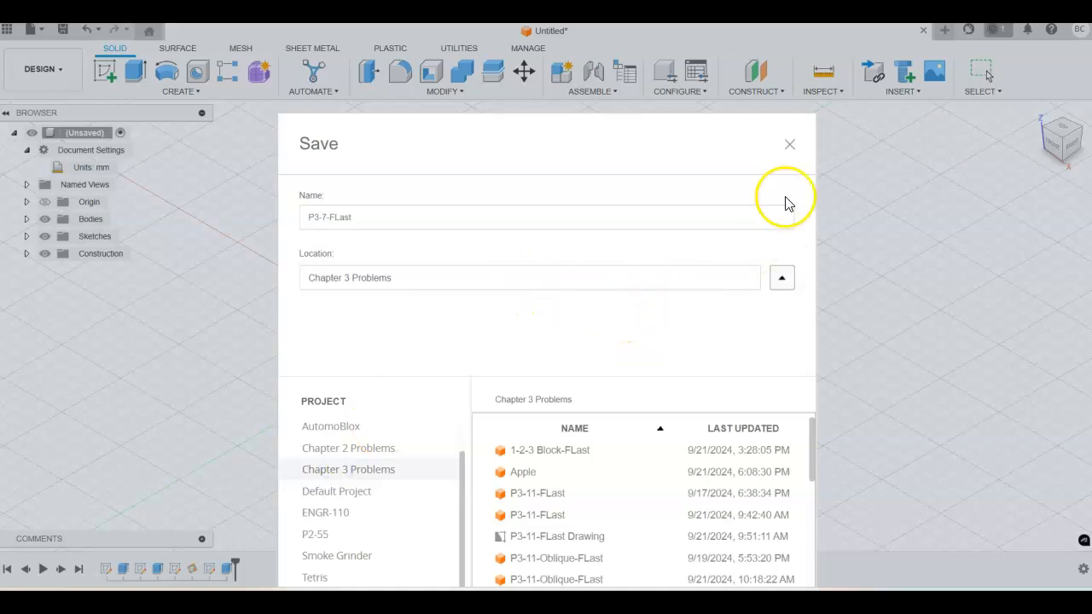
drag(695, 146, 681, 23)
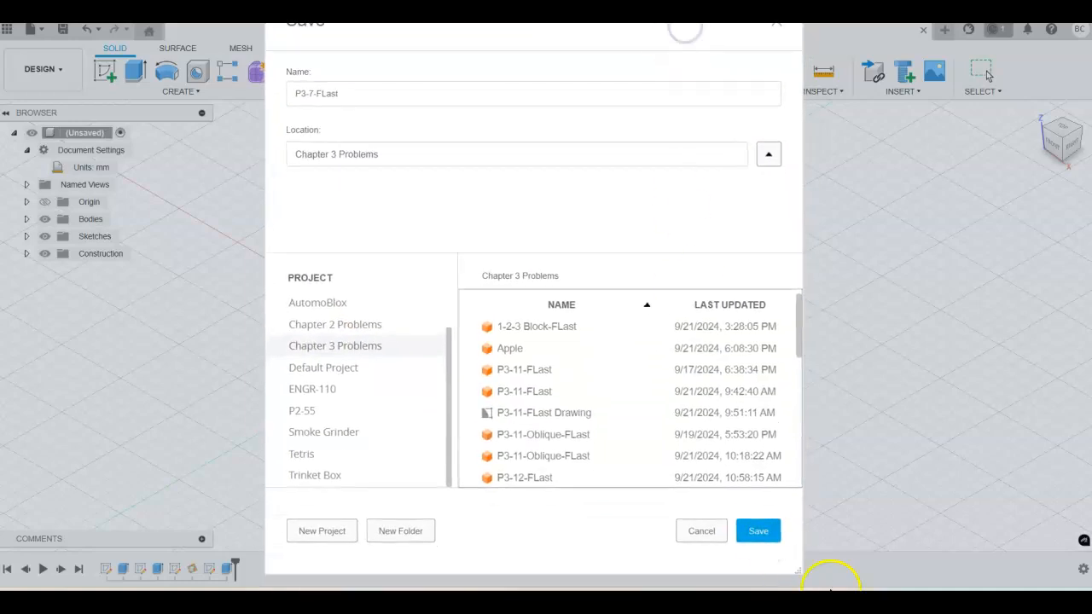
click(758, 531)
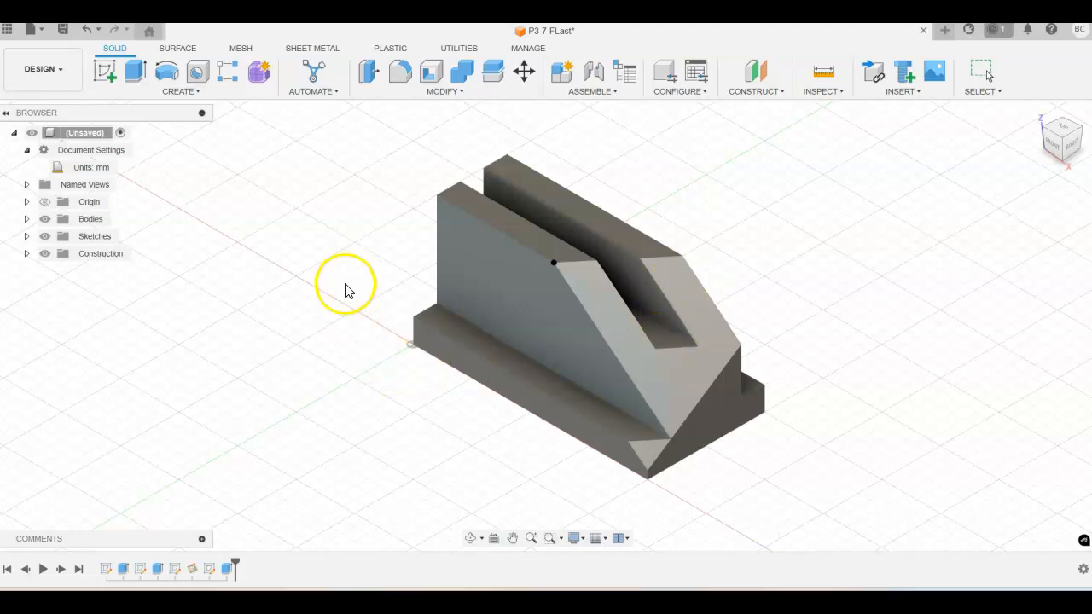